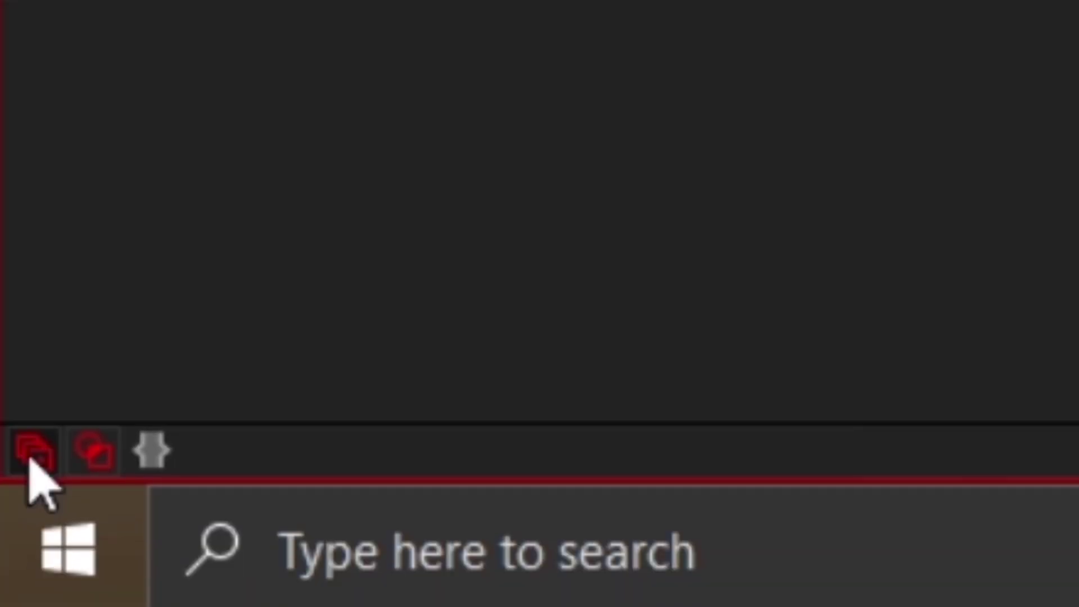
Scrub through Shape Layer 1's linear Scale animation with its value graph open.
left_click(29, 458)
left_click(29, 458)
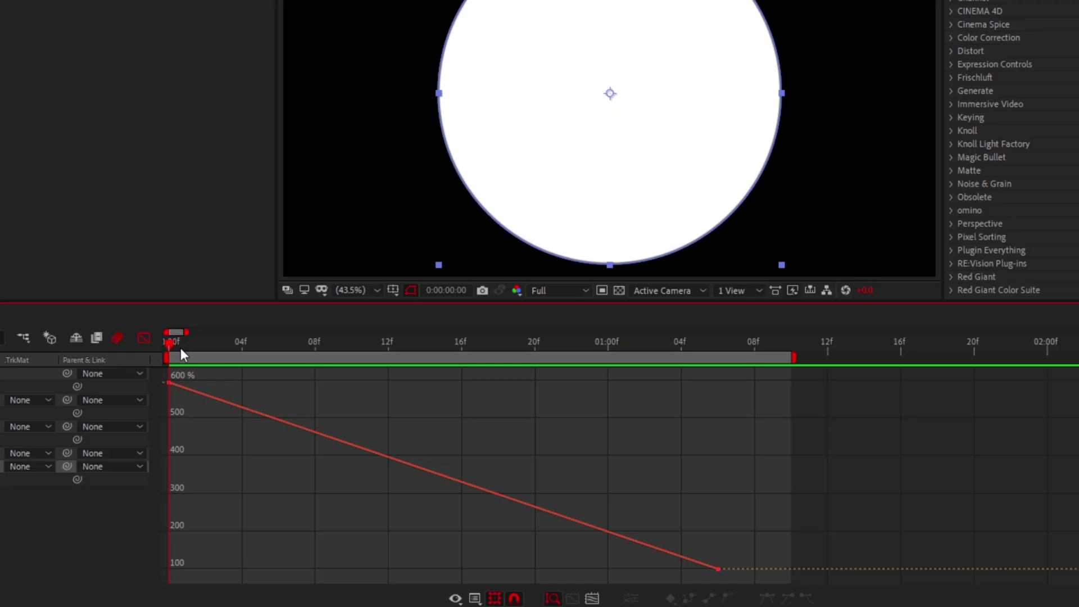
left_click_drag(181, 349, 717, 332)
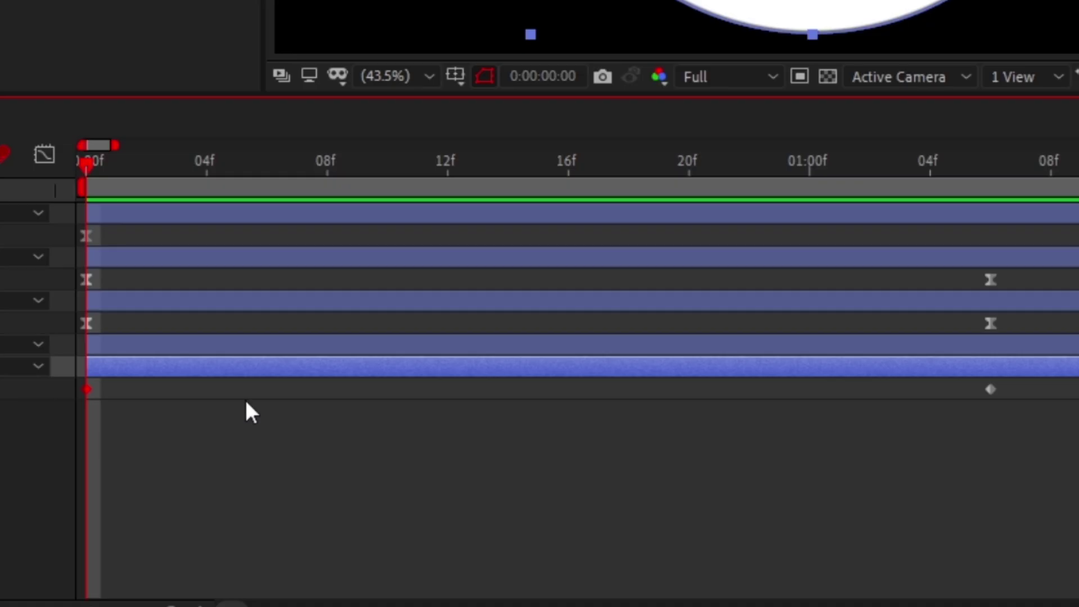
Select both Scale keyframes of Shape Layer 1 and apply Easy Ease to them.
left_click_drag(246, 401, 79, 322)
left_click_drag(713, 433, 1076, 385)
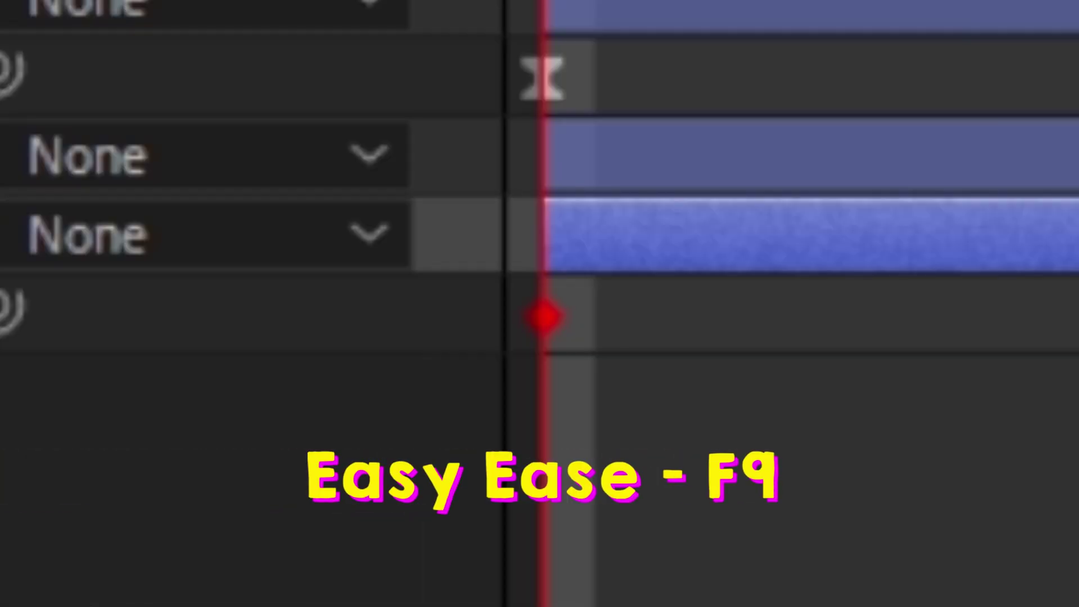
key("F9")
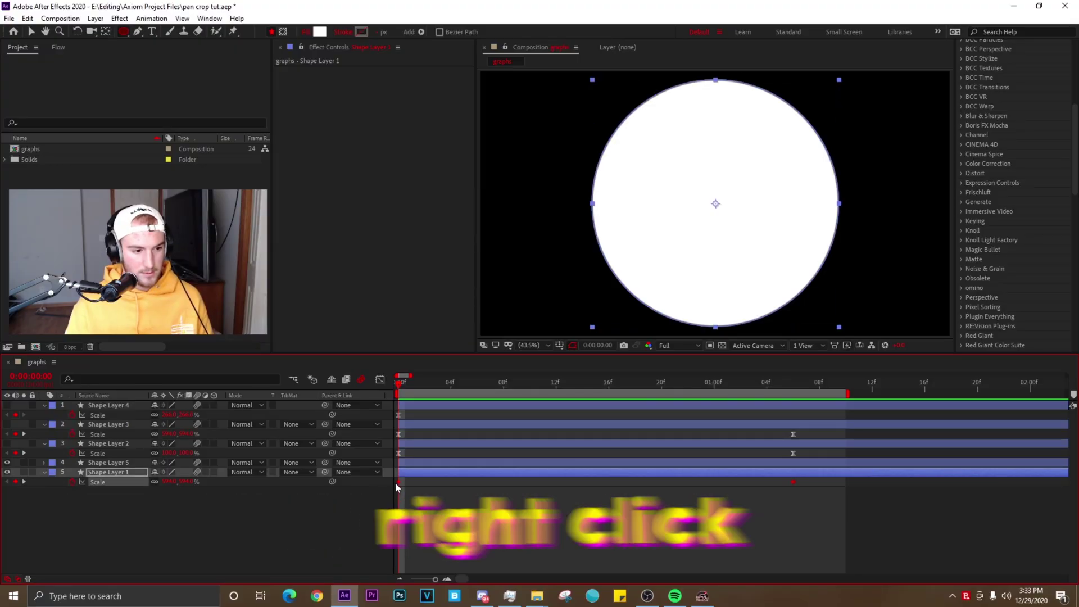
right_click(397, 482)
mouse_move(281, 329)
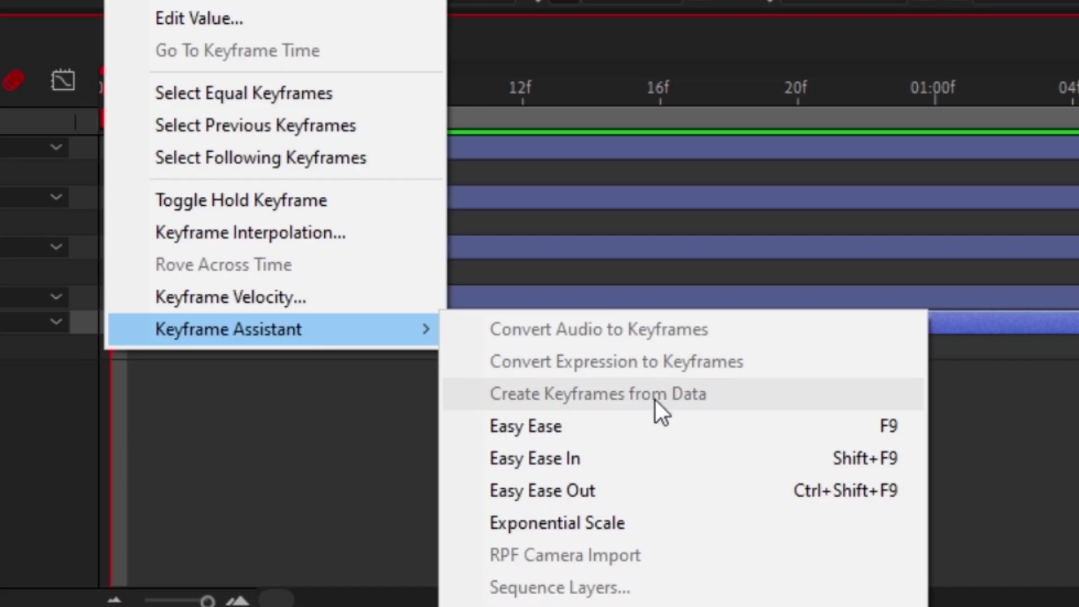
left_click(646, 433)
Preview Shape Layer 1's eased Scale animation and switch the time display from timecode to frames.
key("space")
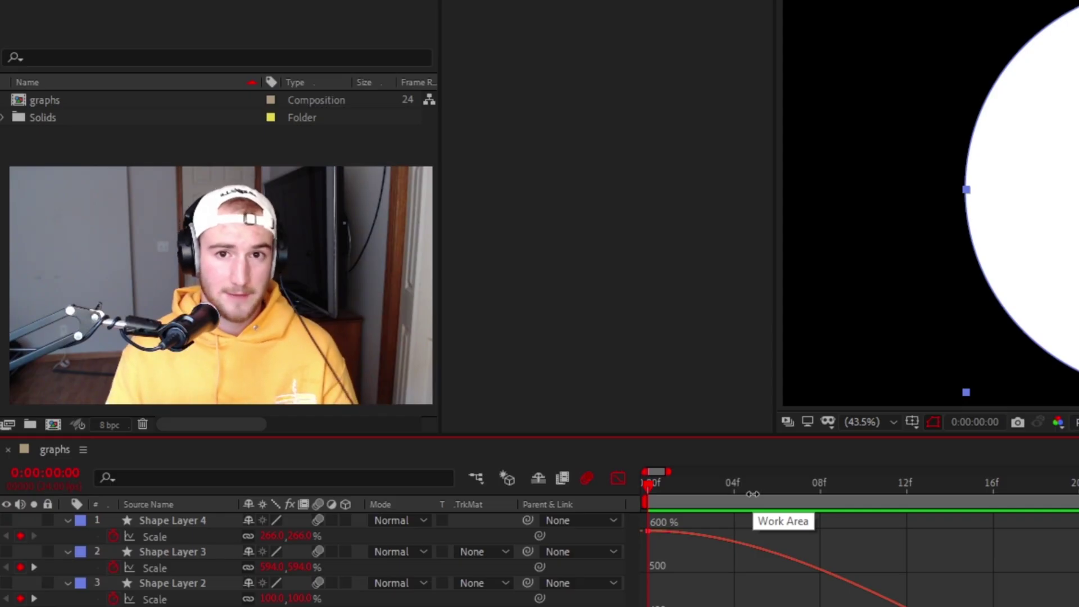
key("space")
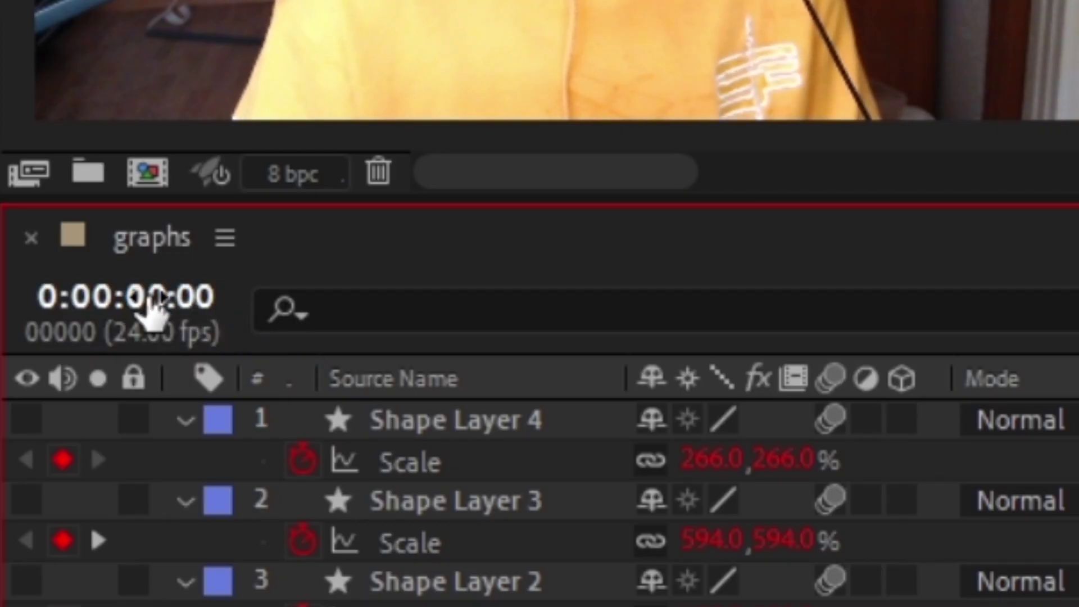
left_click(34, 376, "ctrl")
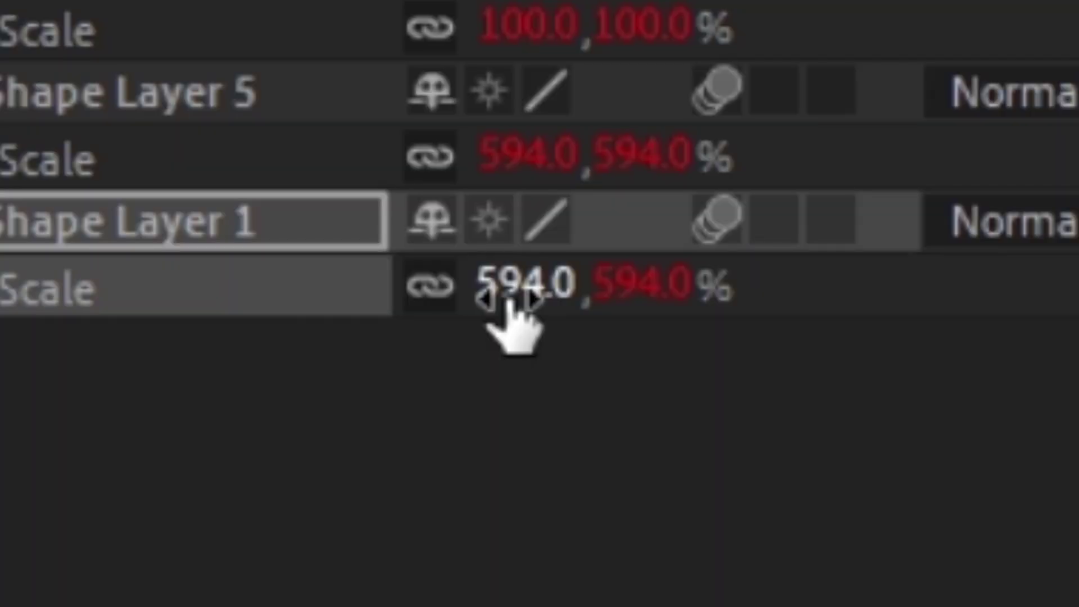
Compare the Scale animations of Shape Layers 1, 5 and 2 by scrubbing through their frames.
left_click_drag(400, 388, 583, 389)
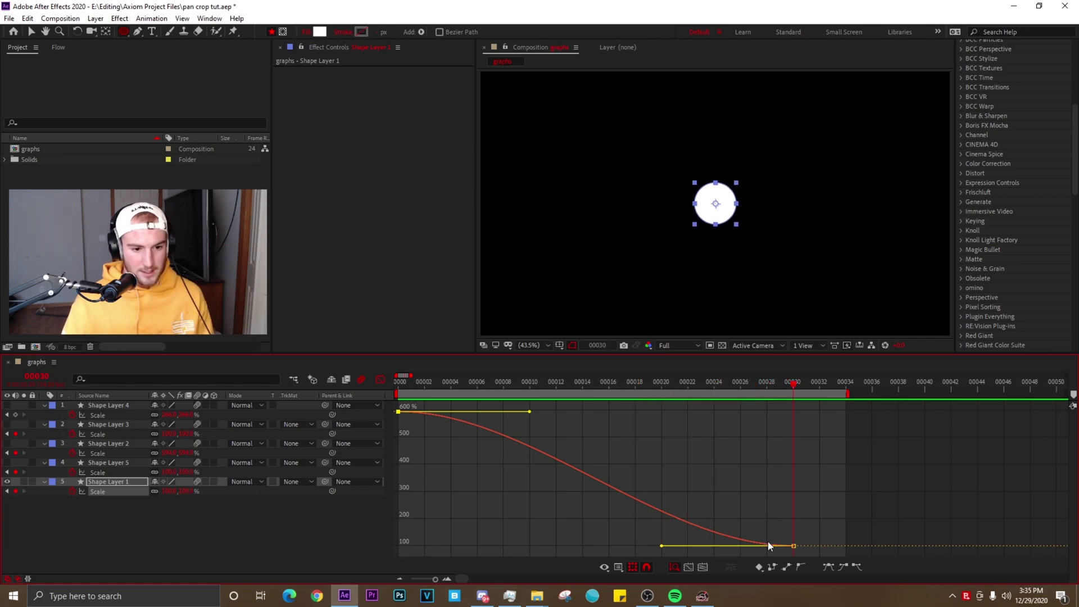
mouse_move(576, 384)
left_mouse_down()
mouse_move(593, 391)
mouse_move(474, 389)
mouse_move(589, 399)
left_mouse_up()
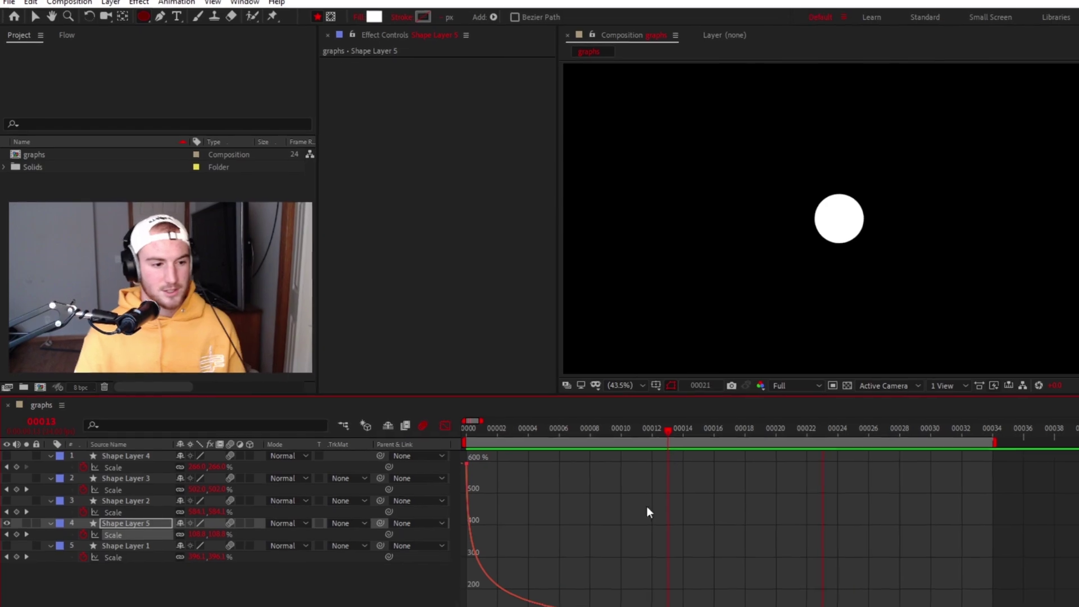
left_click(466, 463)
left_click(472, 426)
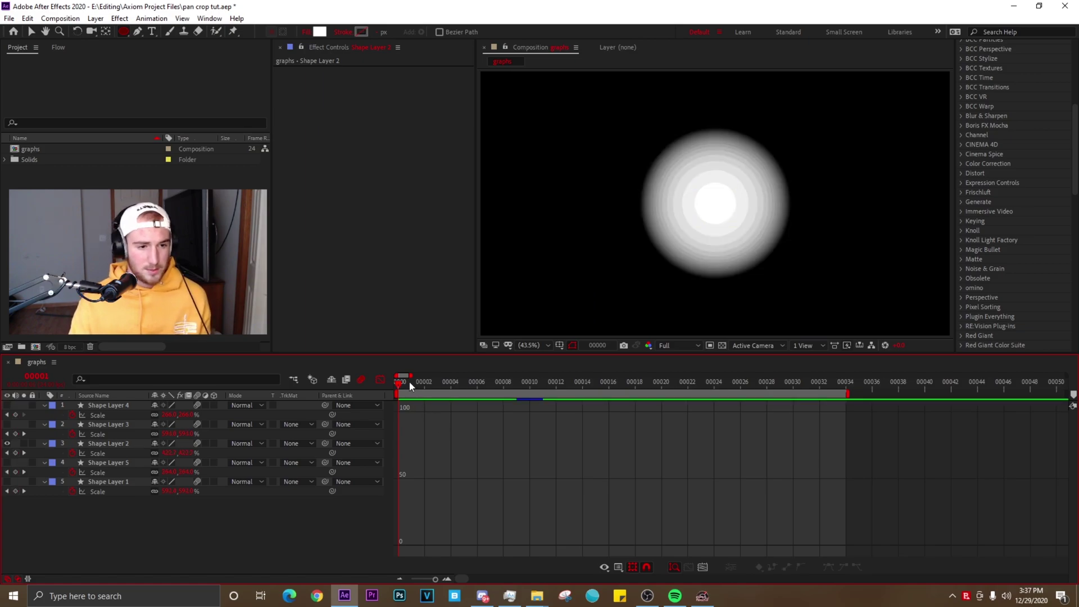
left_click_drag(410, 385, 360, 383)
left_click(409, 385)
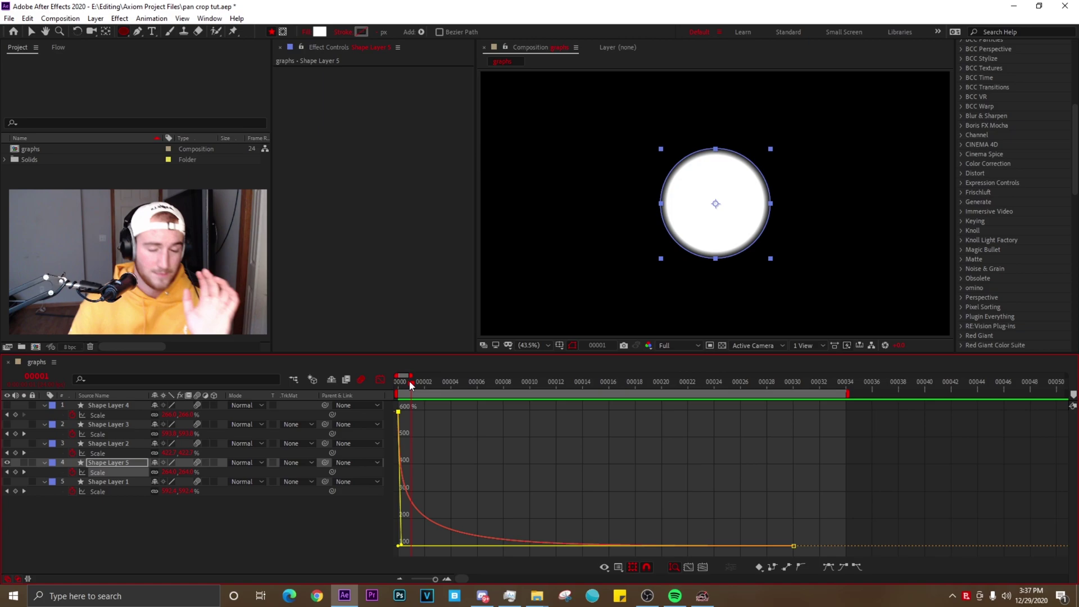
Return to frame 0 and reshape the steep start of Shape Layer 5's Scale curve with its first keyframe's handle.
left_click(399, 388)
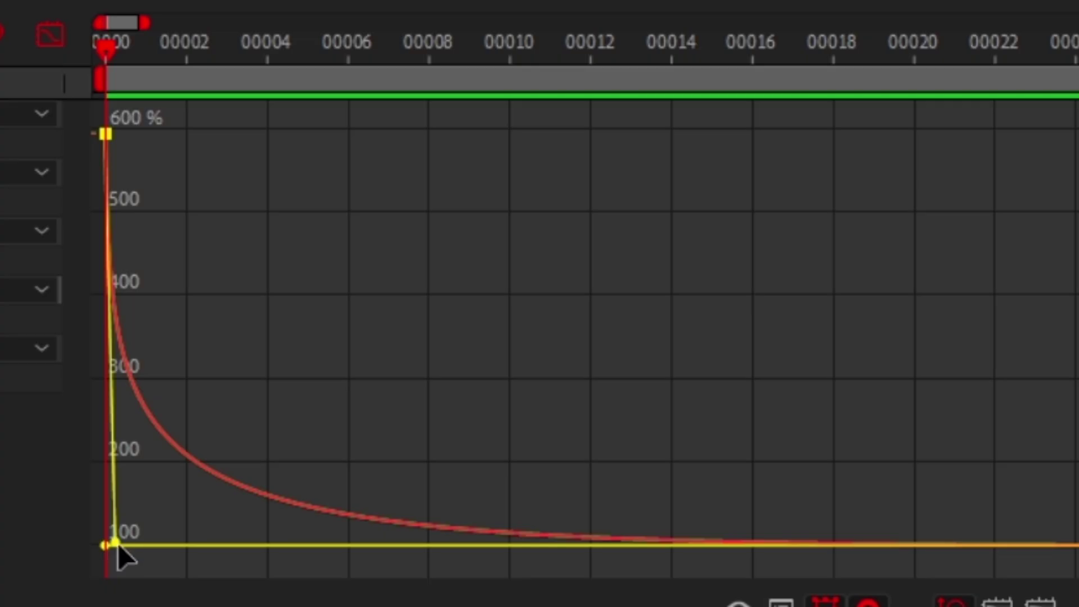
left_click_drag(127, 546, 205, 490)
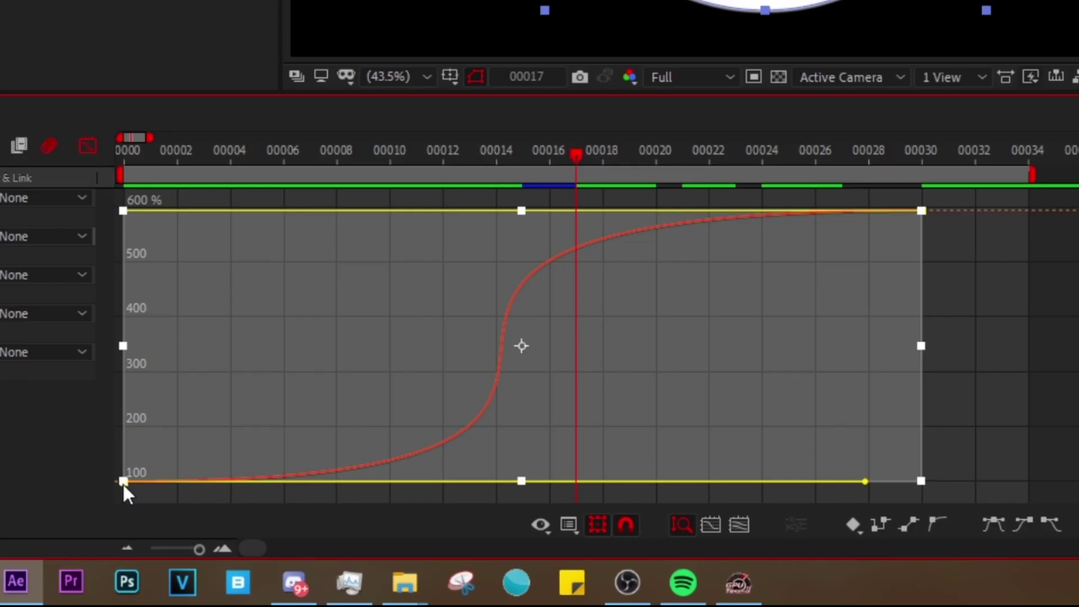
Apply Easy Ease to Shape Layer 3's Scale keyframes, scrub through the fast middle section, and select the keyframes again.
right_click(124, 484)
mouse_move(180, 481)
left_click(433, 467)
left_click(1021, 330)
left_click_drag(498, 147, 630, 148)
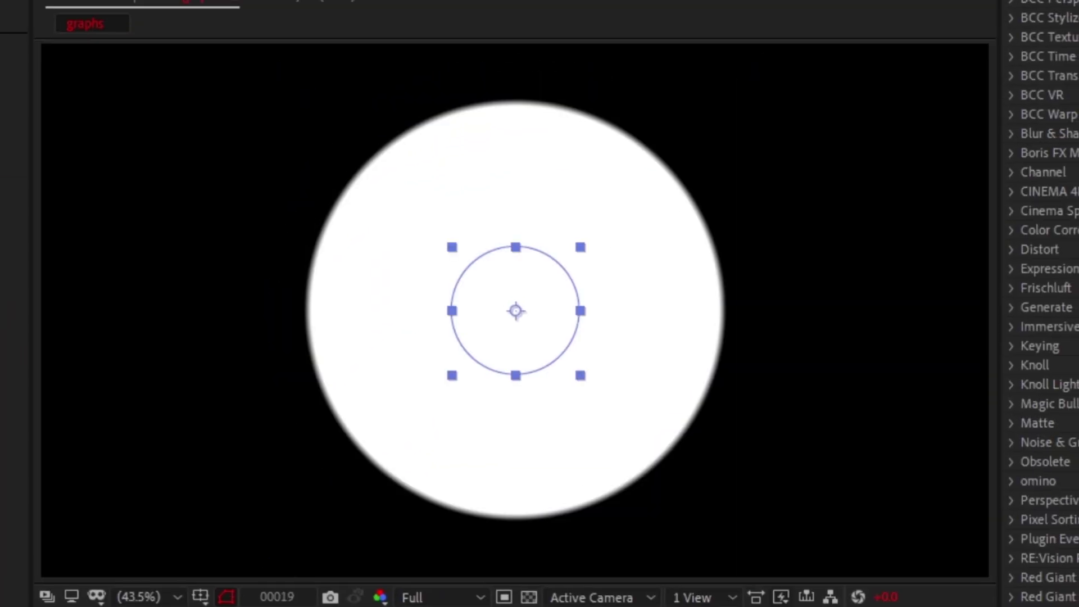
left_click_drag(650, 384, 781, 384)
left_click_drag(819, 474, 393, 563)
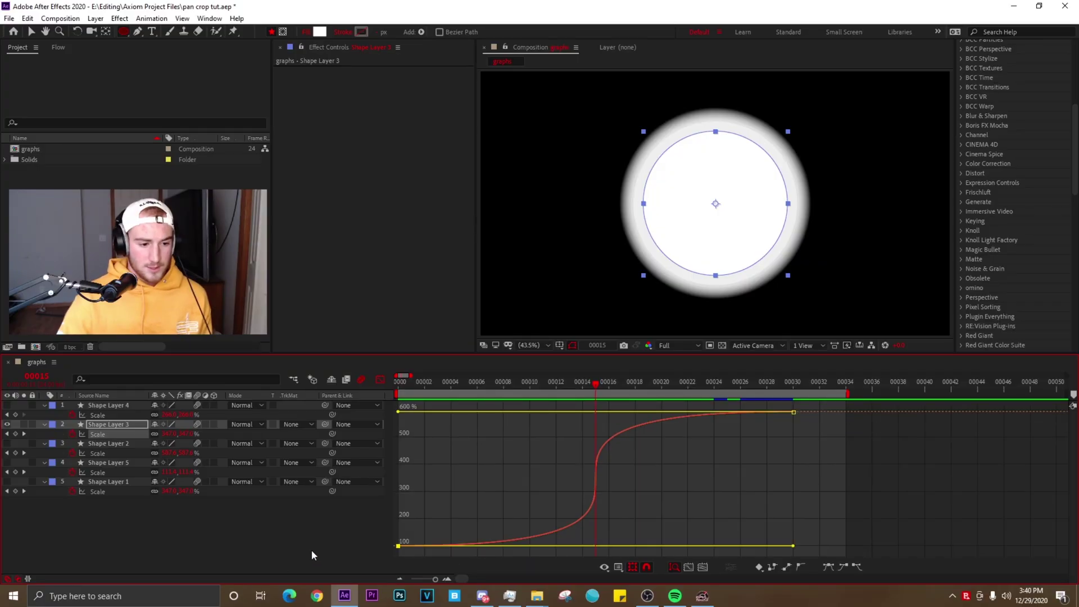
Add a Scale keyframe at frame 15 of Shape Layer 3 and angle its handles to smooth the steep middle of the curve.
left_click(15, 434)
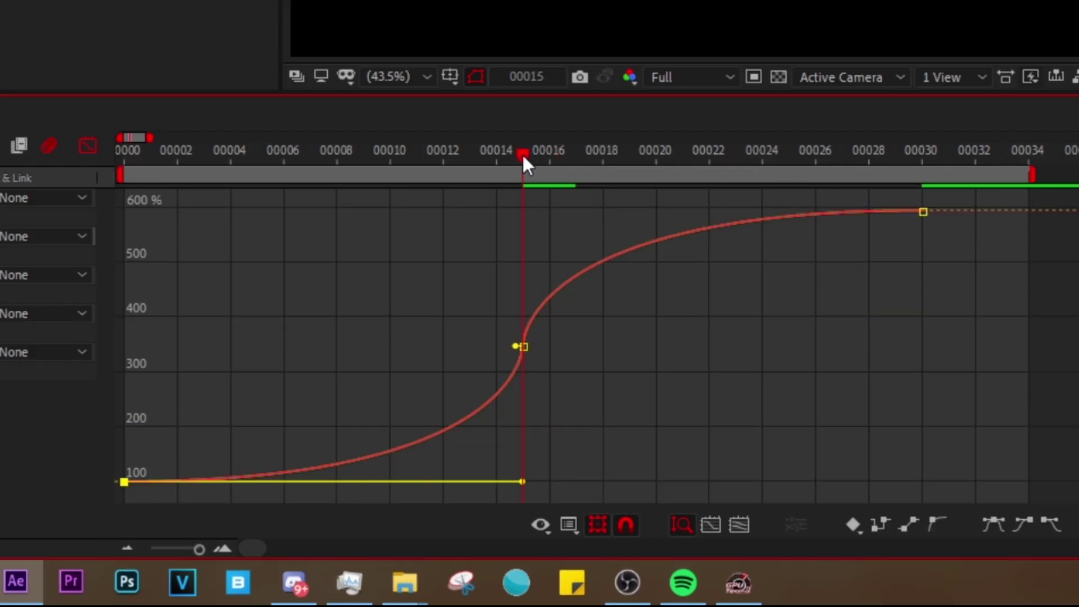
left_click(508, 347)
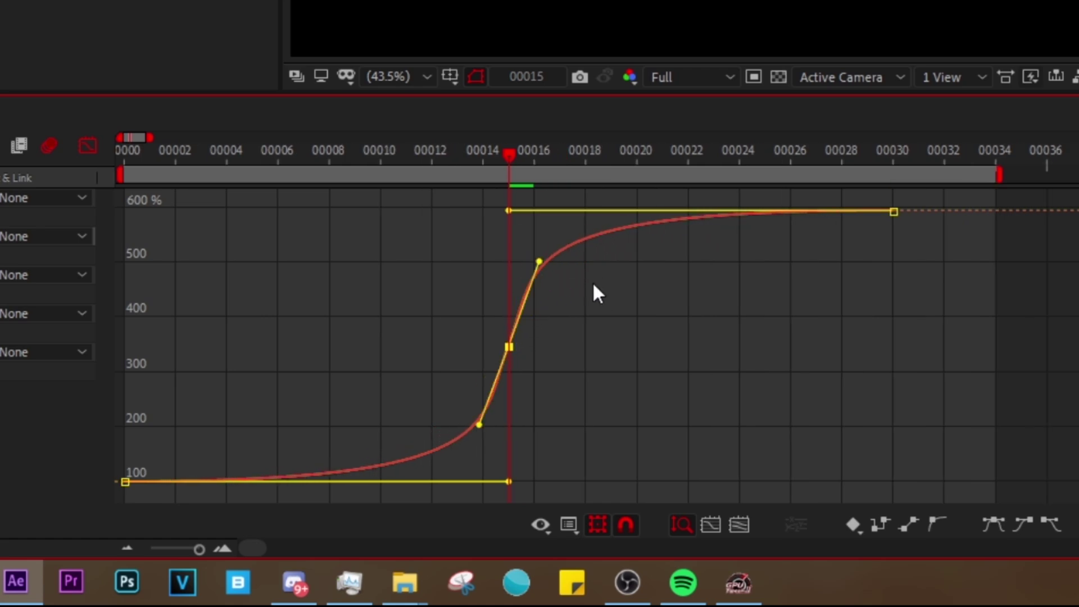
left_click_drag(569, 294, 549, 329)
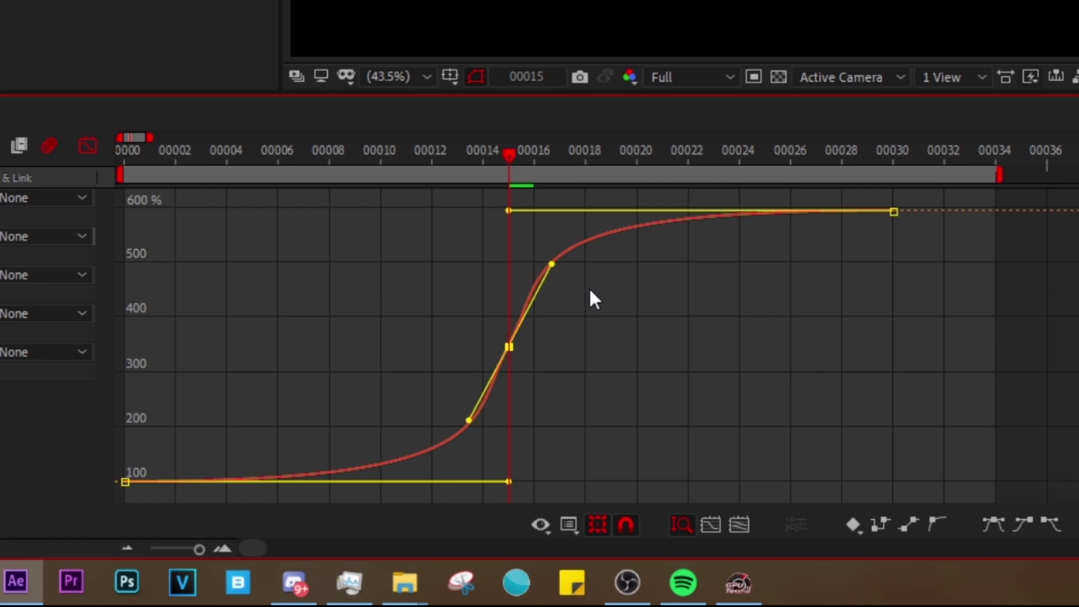
left_click_drag(454, 444, 461, 442)
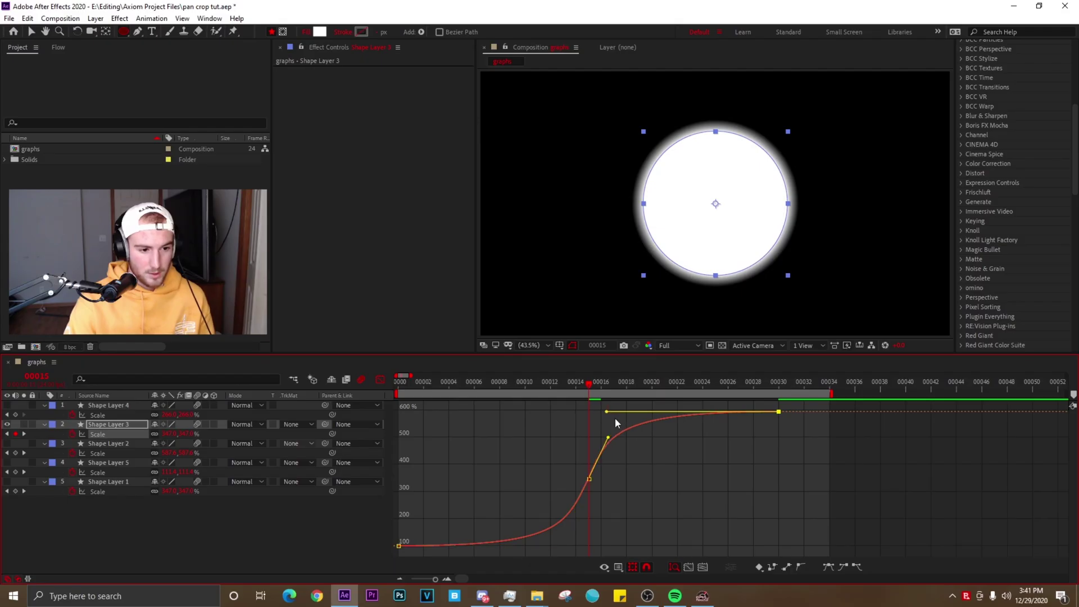
Preview Shape Layer 3's Scale animation and check its frames around frame 15.
key("space")
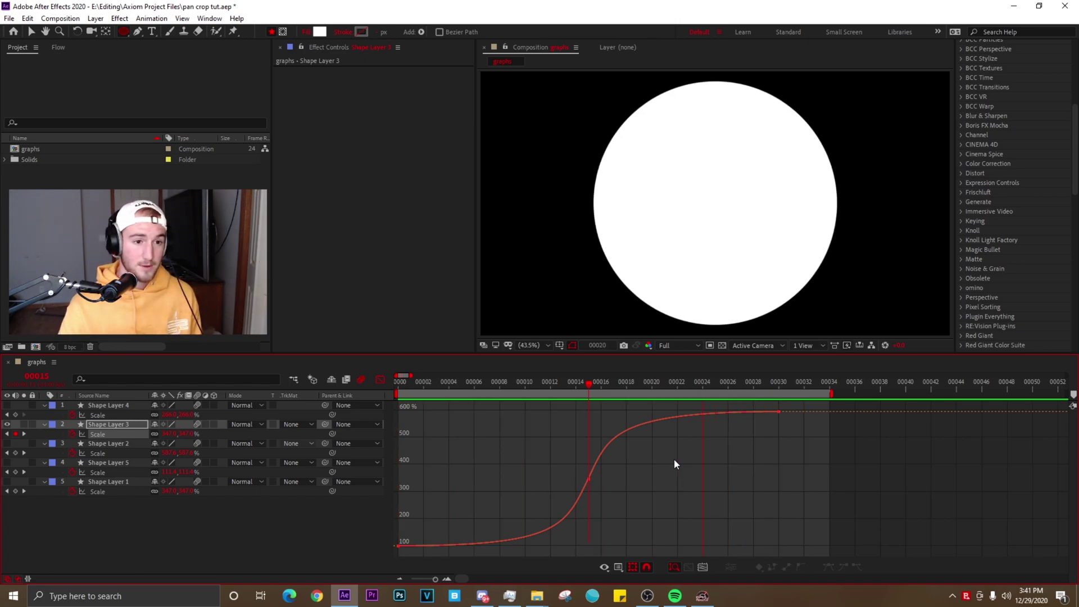
left_click(577, 387)
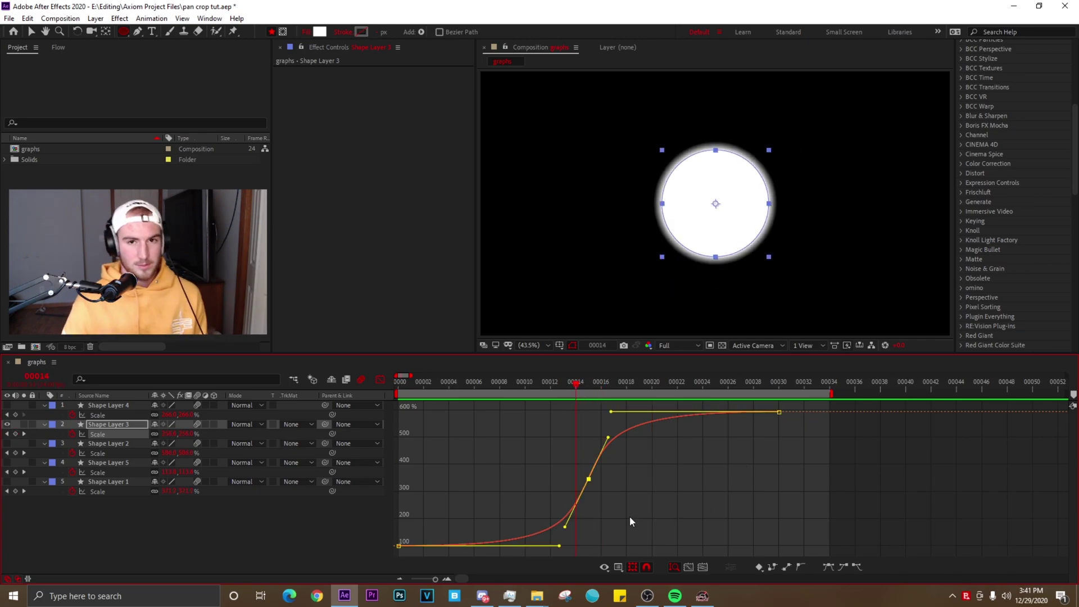
key("Page_Down")
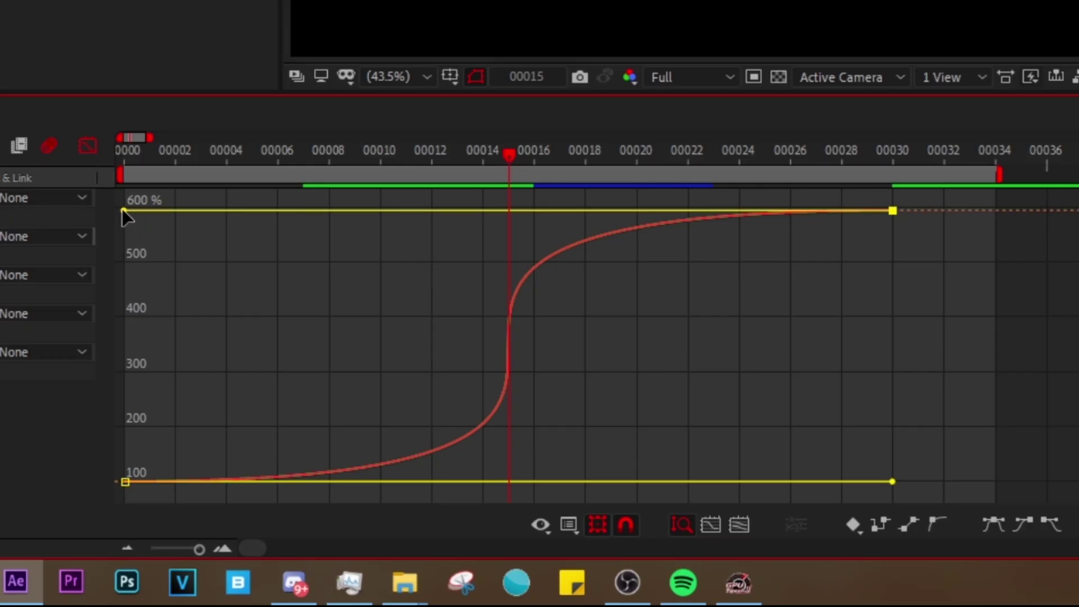
key("space")
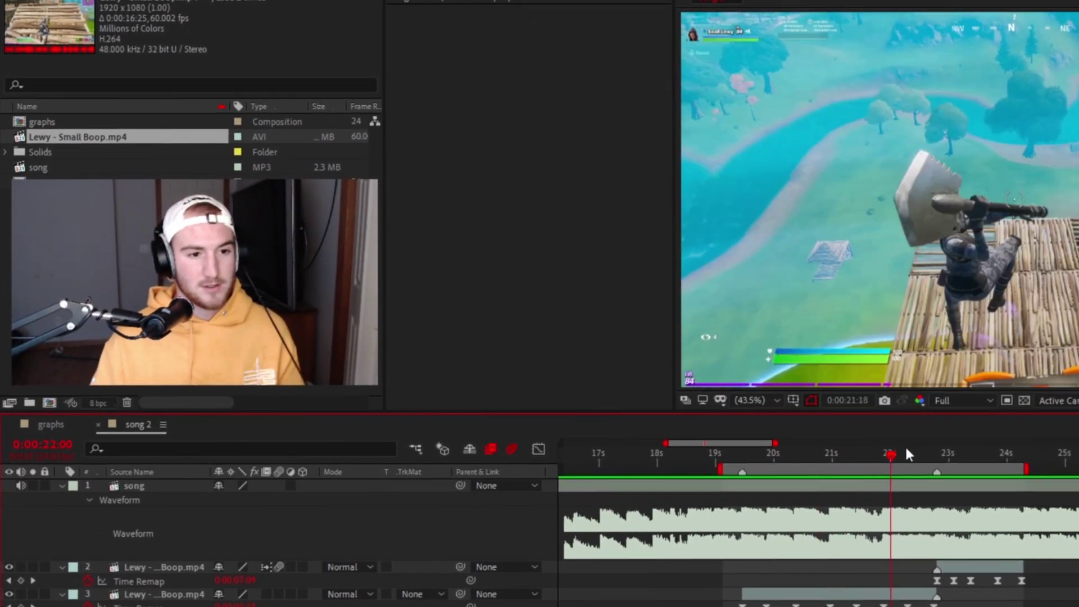
Examine the Time Remap curves of the gameplay clips in the song 2 composition and preview their speed changes.
left_click_drag(906, 452, 908, 471)
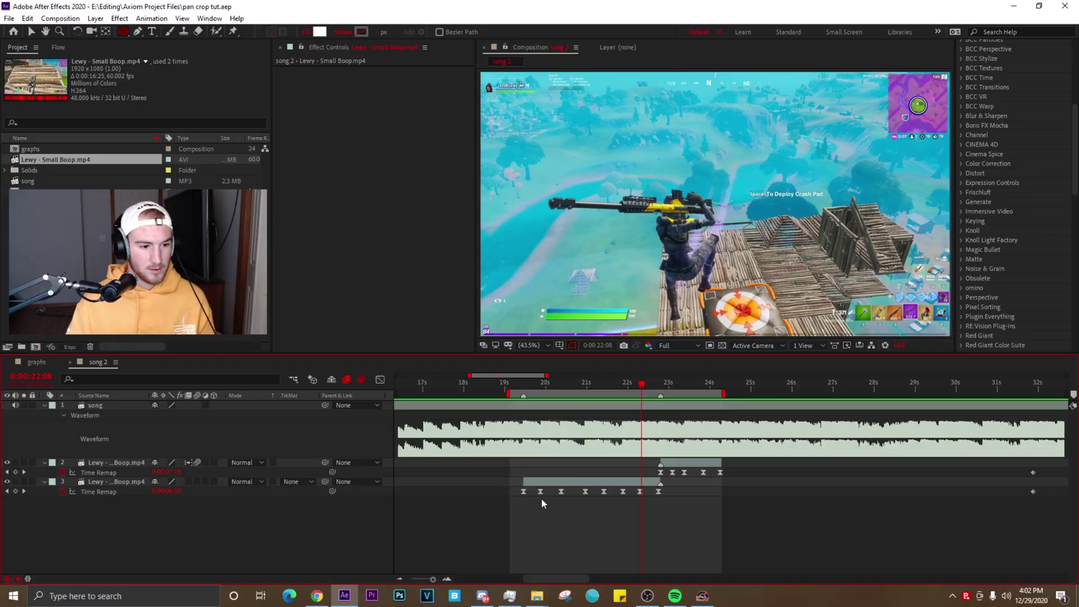
left_click(540, 491)
left_click(380, 380)
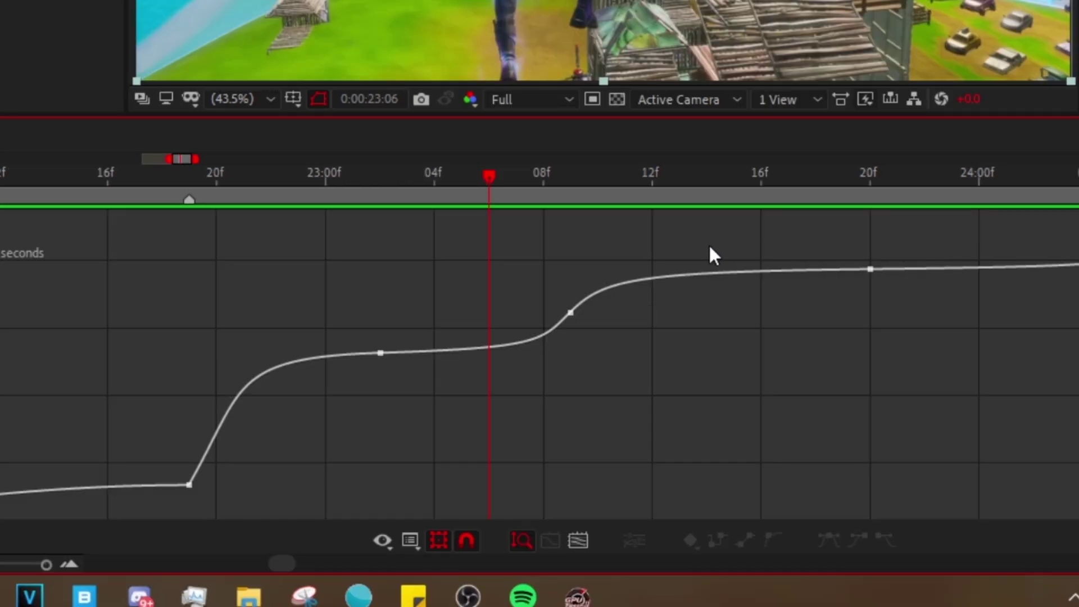
scroll(709, 244, "right", 1)
left_click_drag(378, 177, 849, 175)
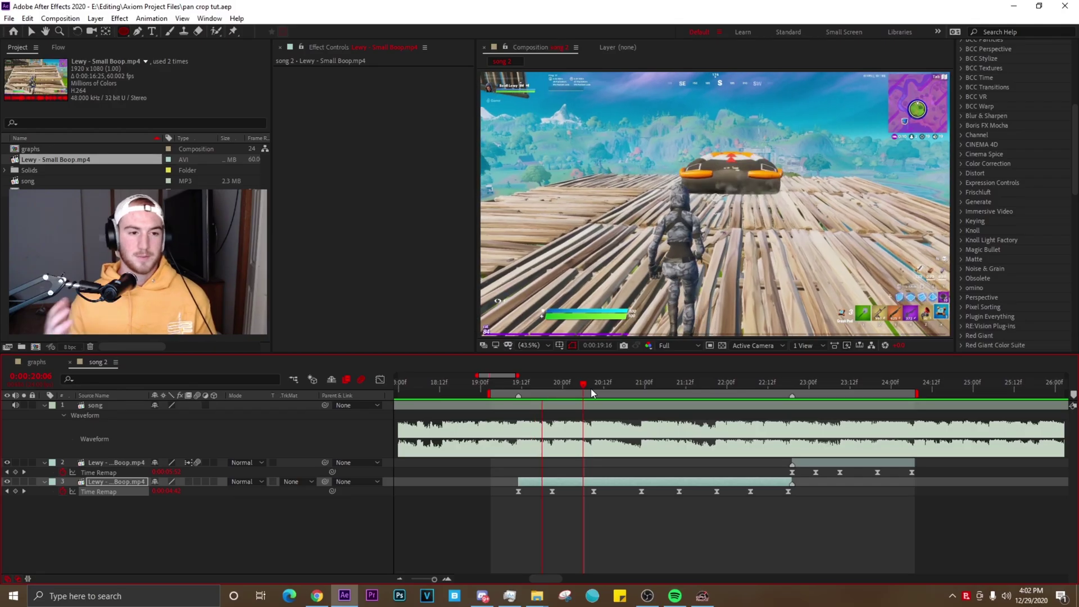
key("space")
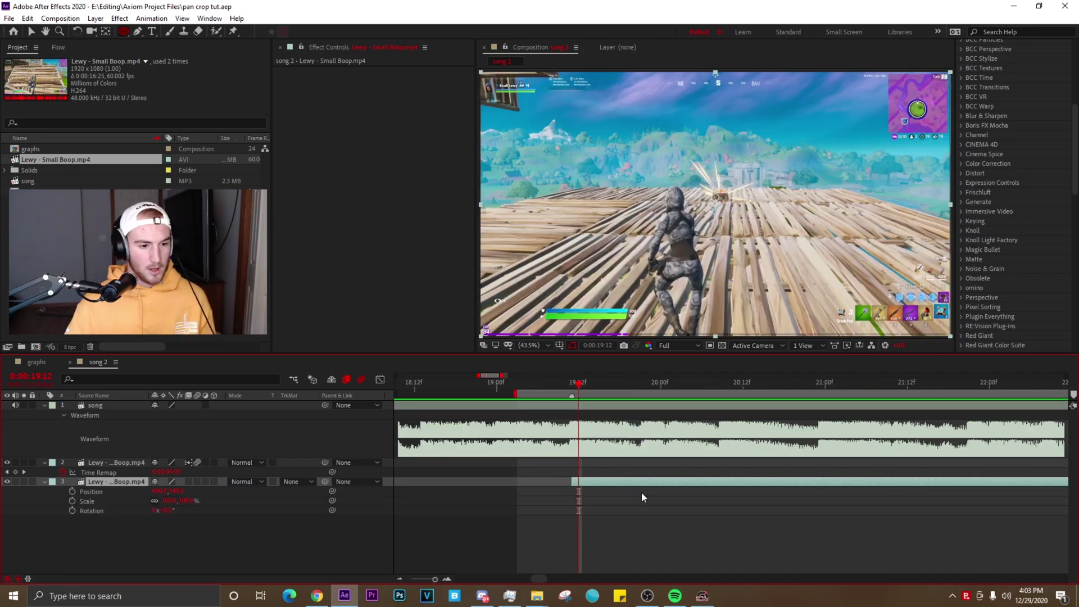
Reveal Scale, Rotation and Position of the layer 3 gameplay clip and start keyframing all three at 0:00:19:11.
key("s")
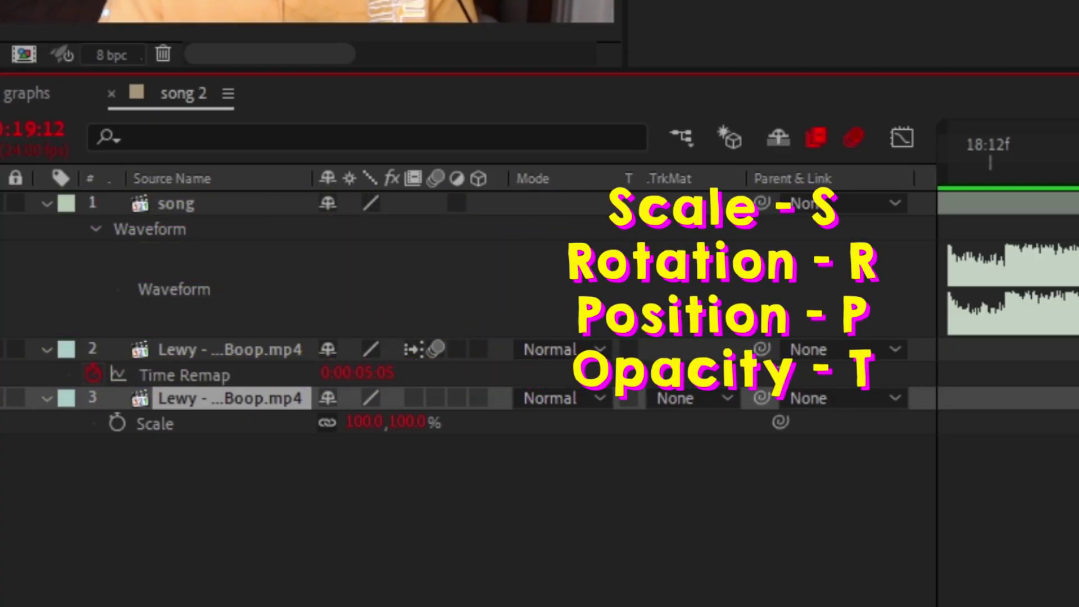
key("shift+r")
key("shift+p")
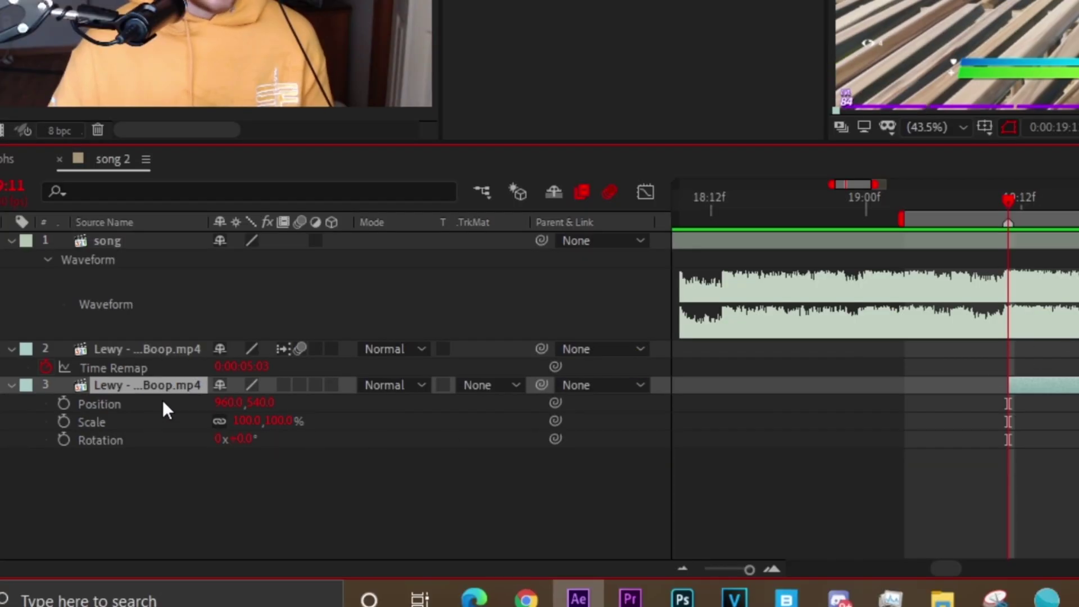
left_click_drag(64, 404, 64, 440)
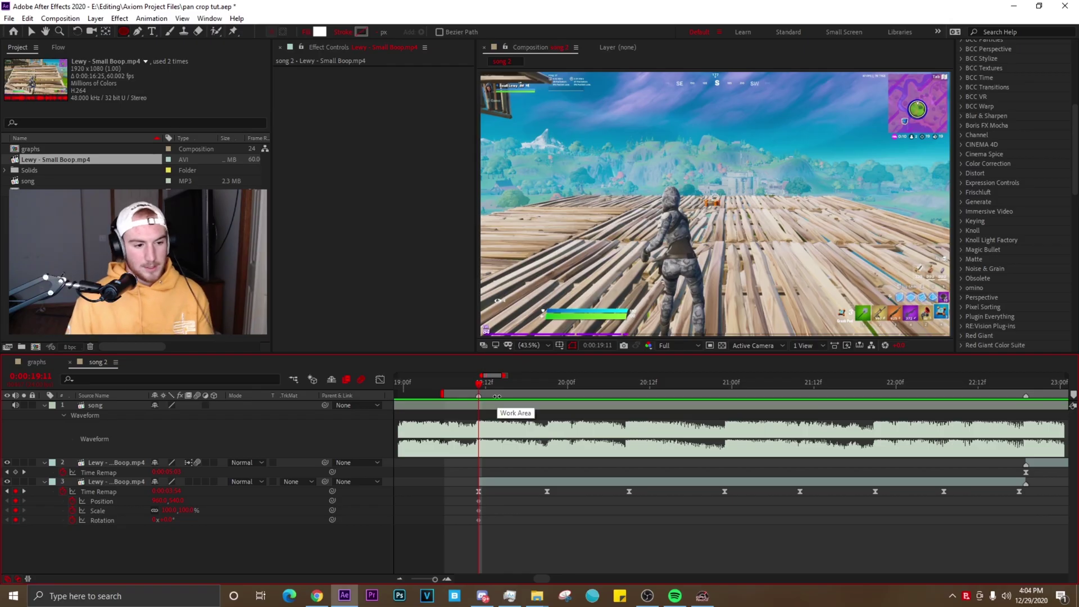
Enlarge the layer 3 clip's Scale at 0:00:19:11 and set its Scale to 100% at 0:00:19:21.
left_click_drag(604, 390, 479, 386)
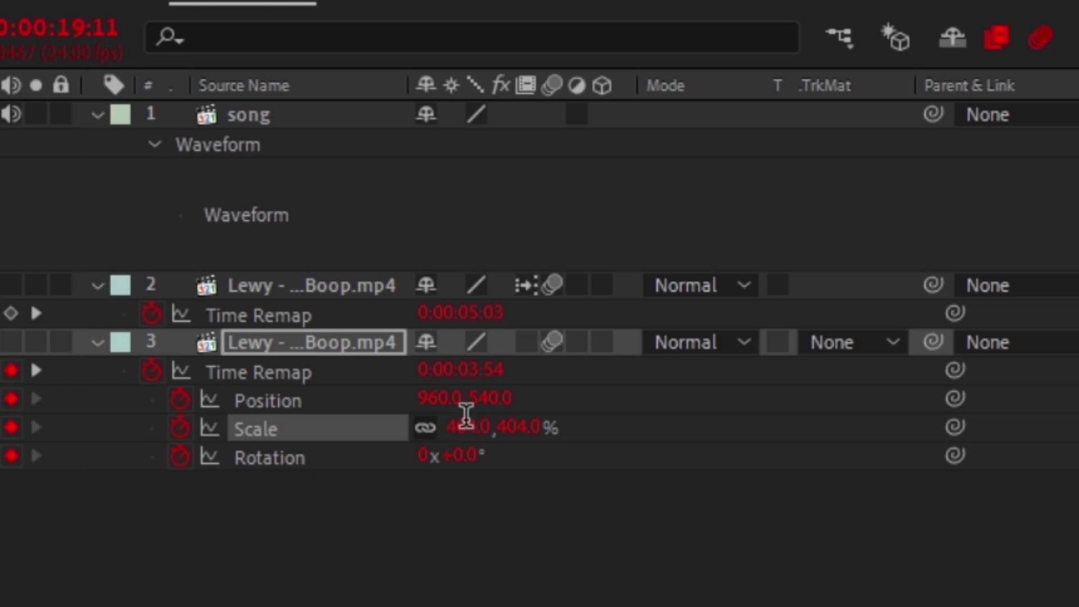
left_click(466, 424)
type("4")
key("BackSpace")
key("BackSpace")
key("BackSpace")
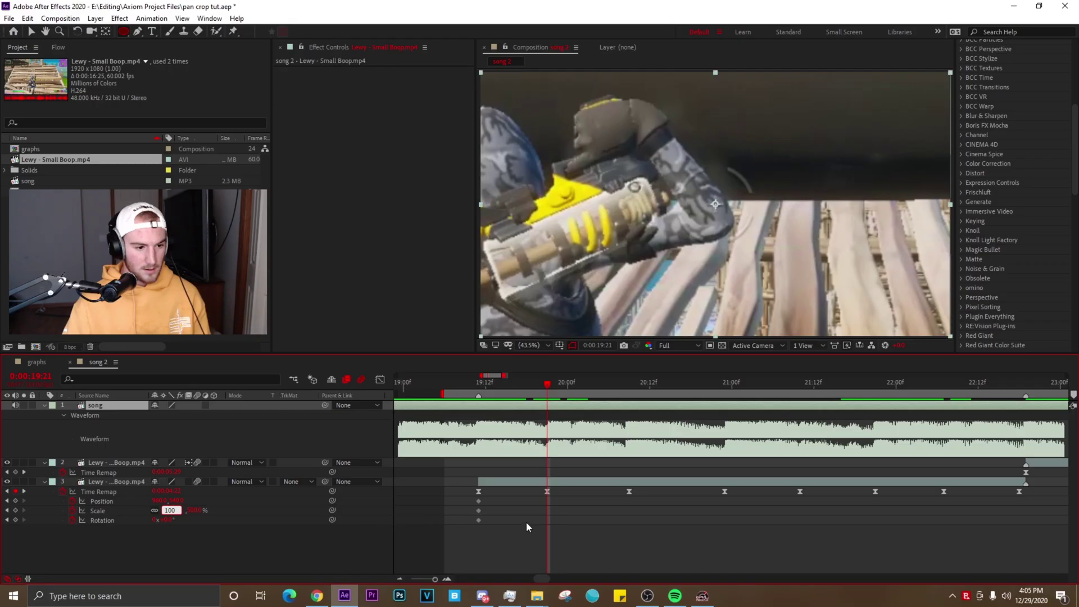
key("Return")
Ease the layer 3 clip's two Scale keyframes and shape their curve into a steep initial drop that levels off toward 0:00:19:21.
left_click_drag(561, 511, 457, 510)
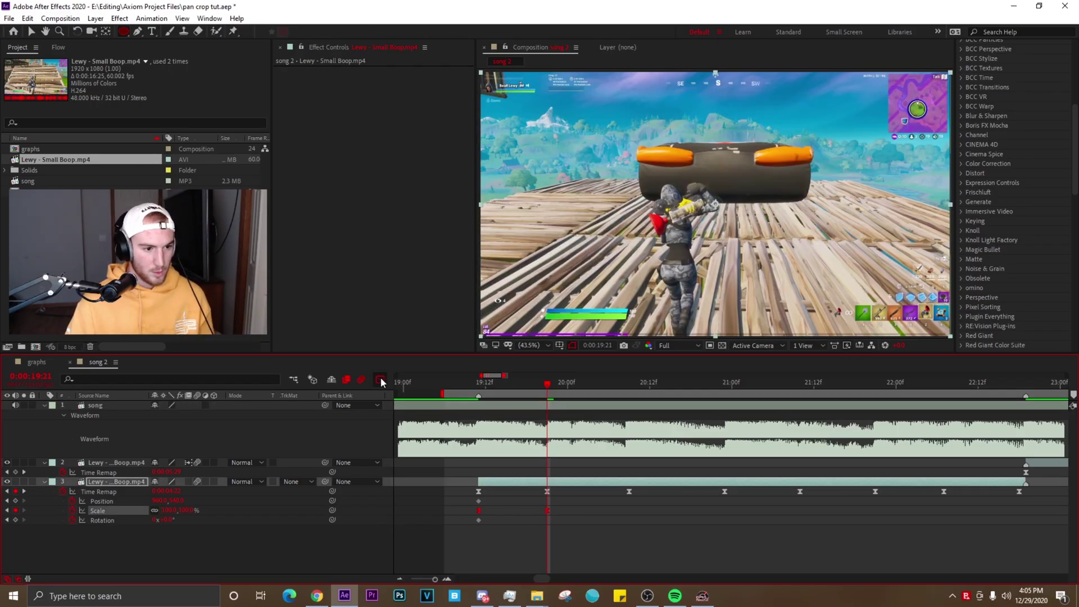
left_click(380, 379)
left_click_drag(691, 556, 459, 399)
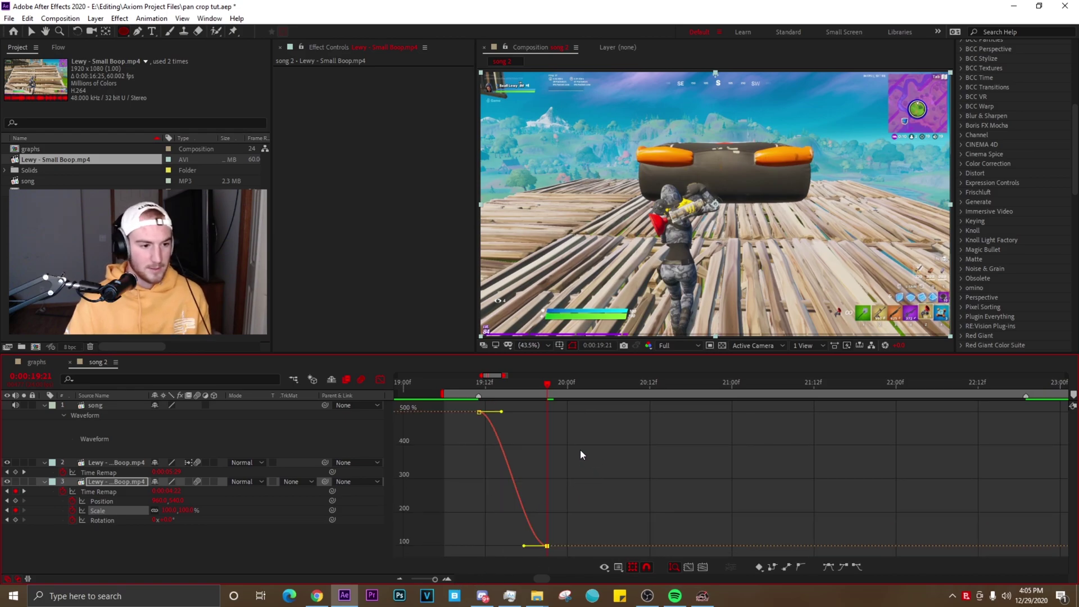
key("=")
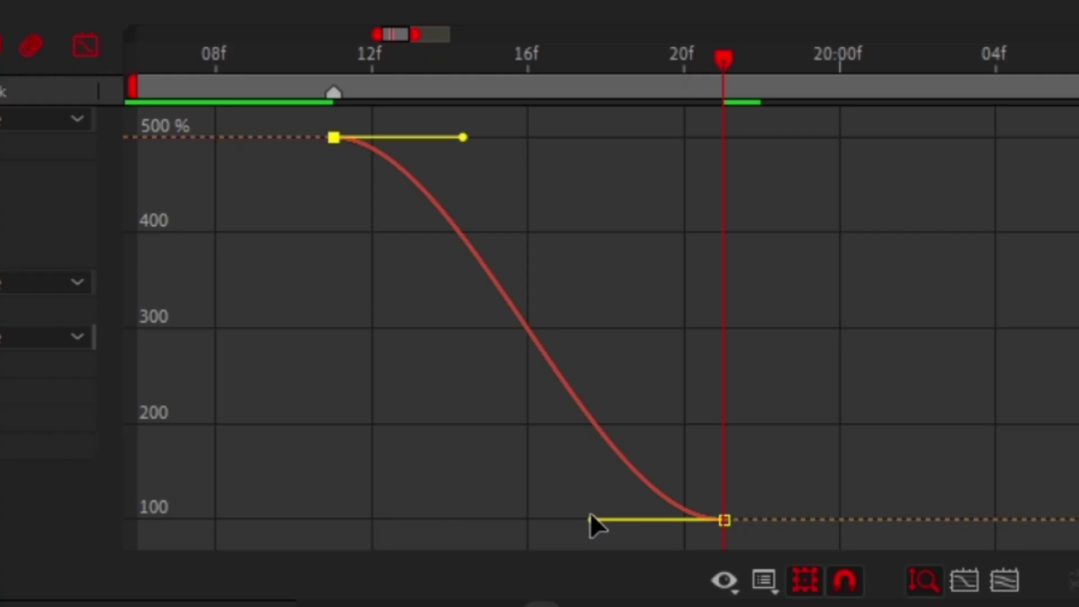
left_click_drag(590, 519, 204, 525)
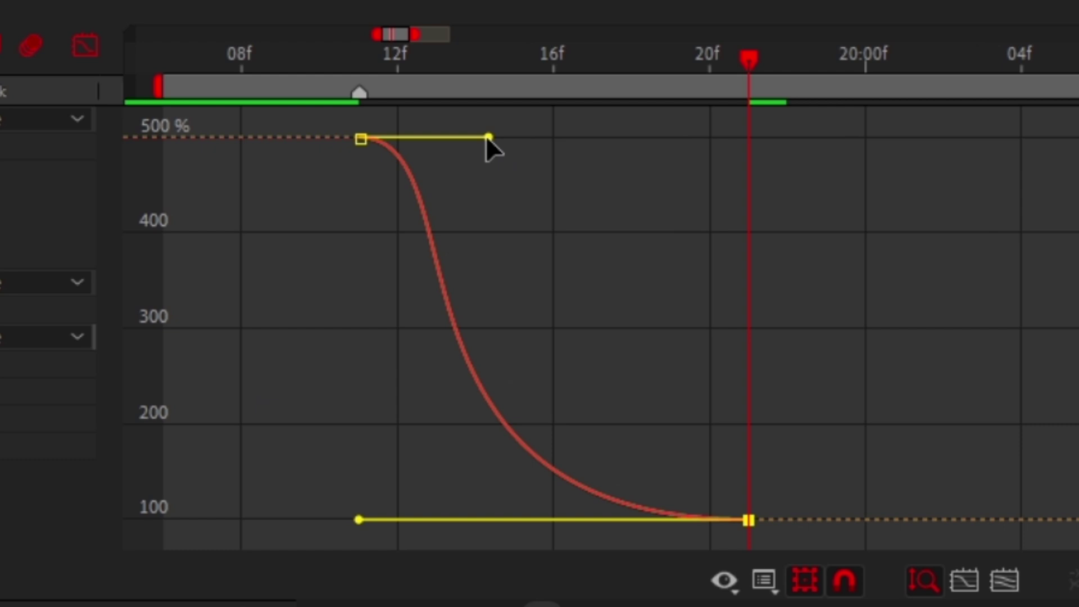
left_click_drag(488, 136, 400, 488)
Preview the layer 3 clip's Scale animation around 0:00:19:12 and save the project.
left_click(363, 59)
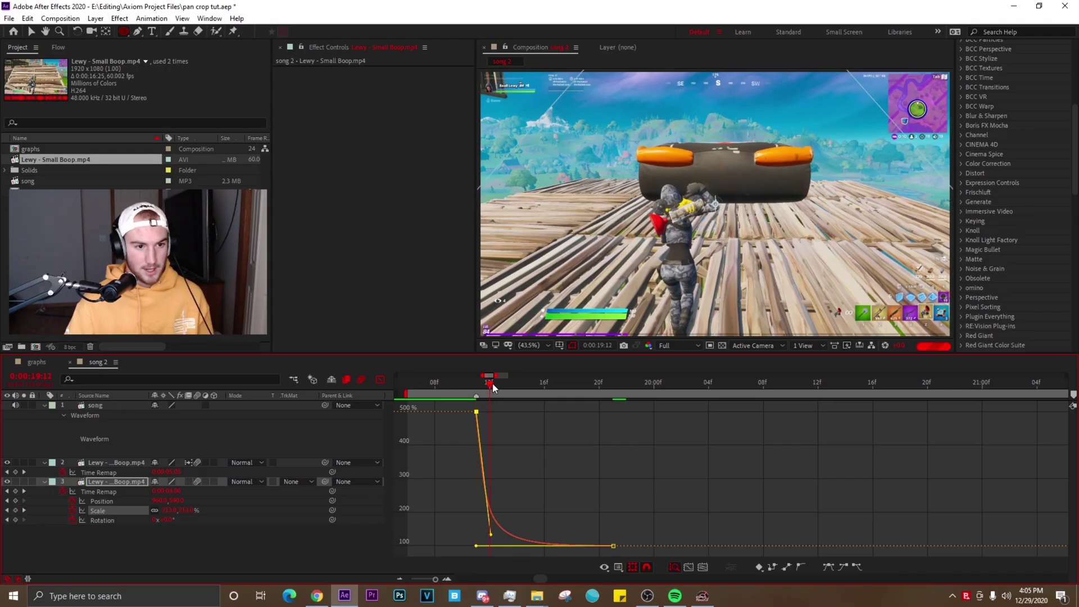
left_click(481, 388)
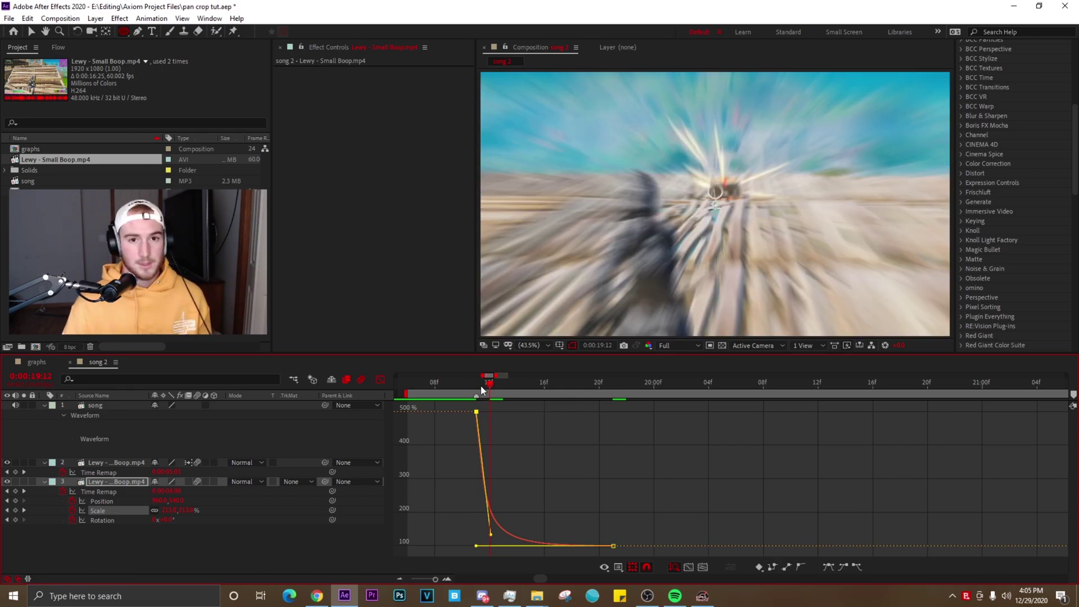
key("space")
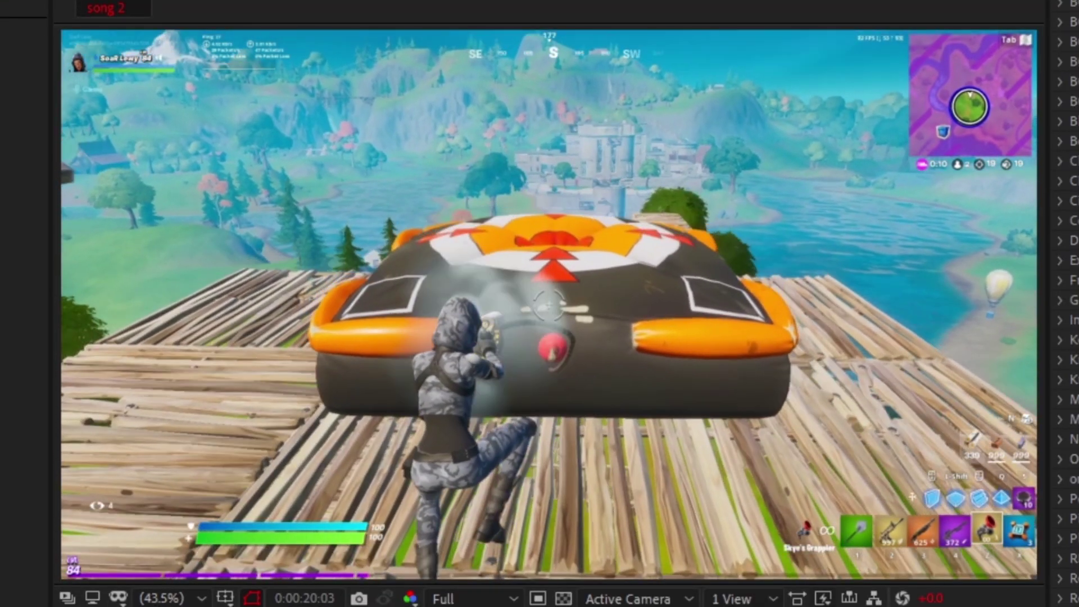
key("ctrl+s")
Inspect the blurred zoom frames around 0:00:19:14 and review the motion blur options in song 2's advanced composition settings.
left_click(117, 362)
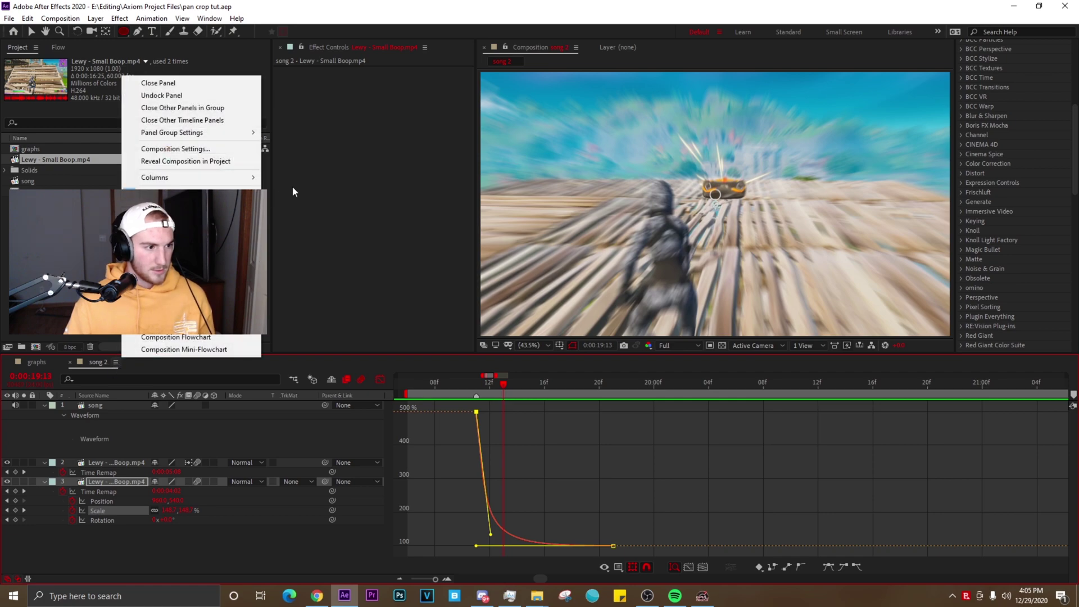
left_click(482, 384)
left_click_drag(481, 384, 518, 386)
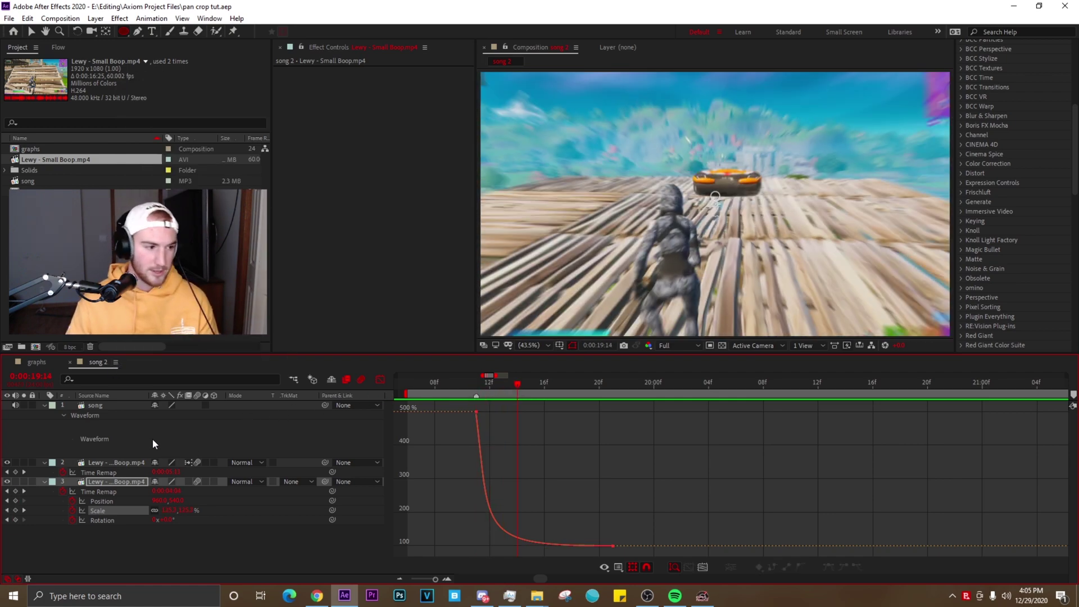
left_click(114, 362)
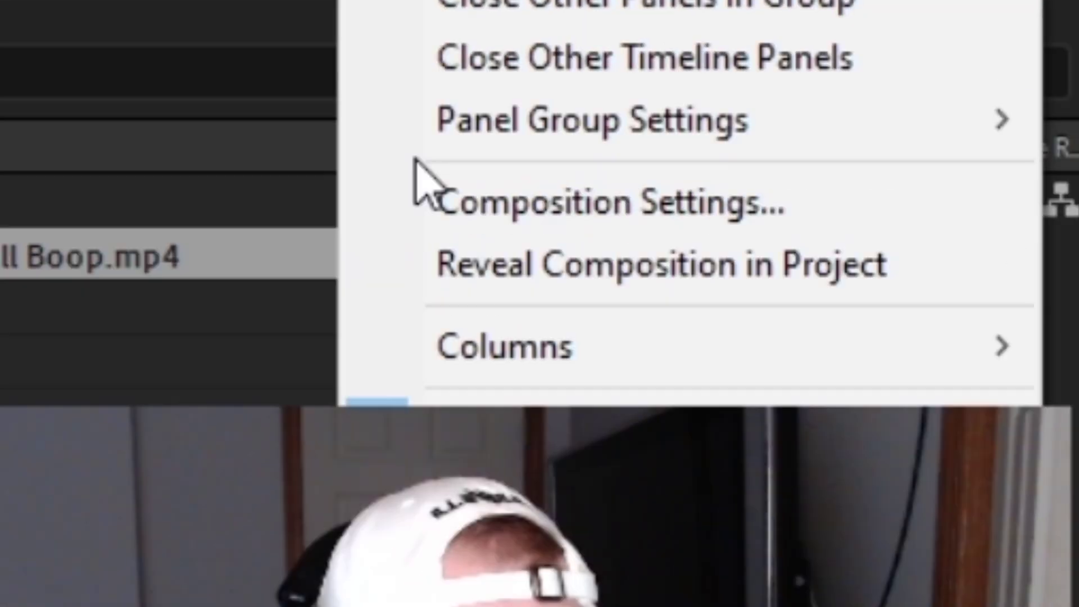
left_click(484, 204)
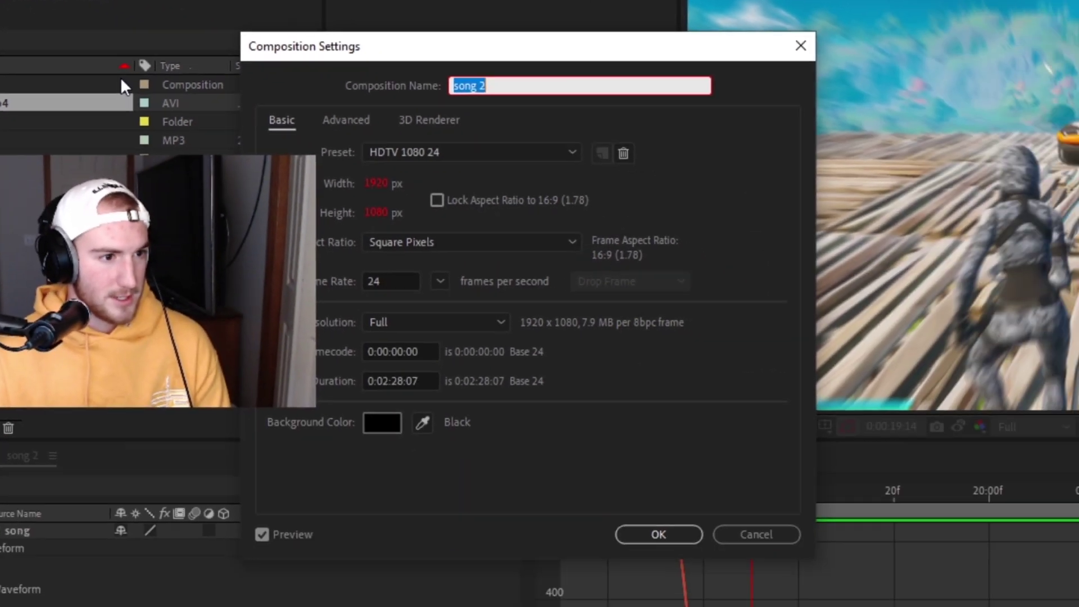
left_click(345, 121)
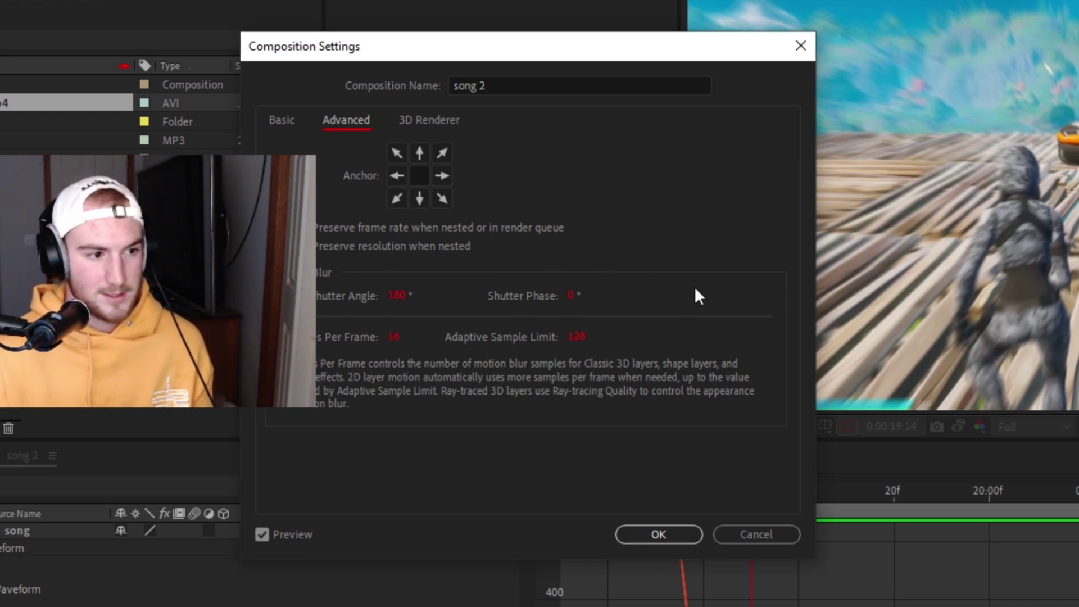
left_click(664, 535)
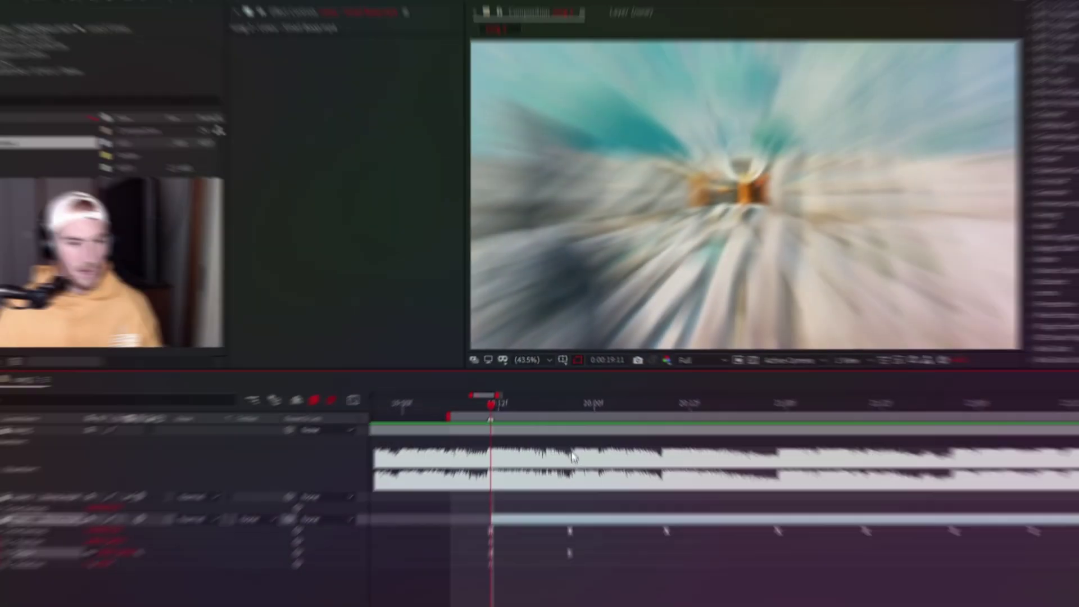
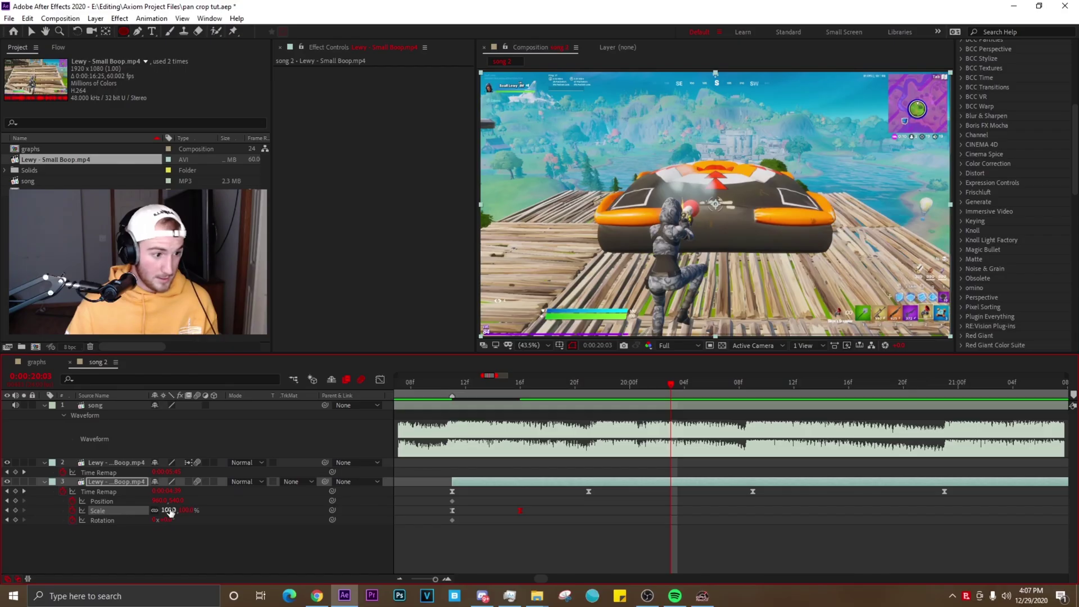
Keyframe the layer 3 clip's Scale at 105% at 0:00:20:03 and at 100% at 0:00:20:16 and 0:00:20:23.
left_click_drag(168, 511, 198, 510)
left_click(169, 509)
type("107")
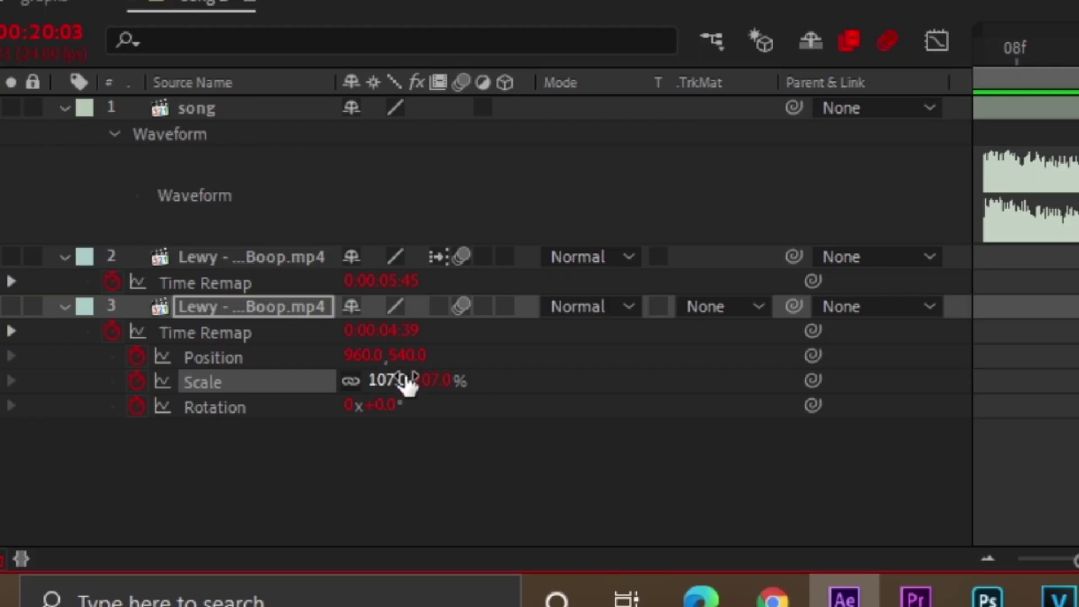
key("Return")
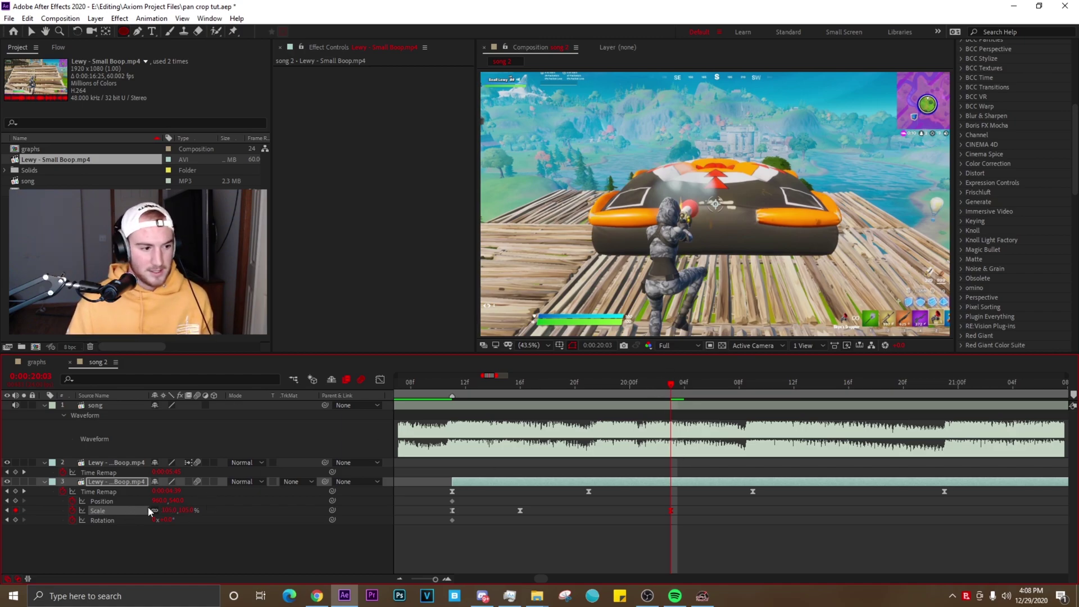
left_click_drag(166, 510, 211, 480)
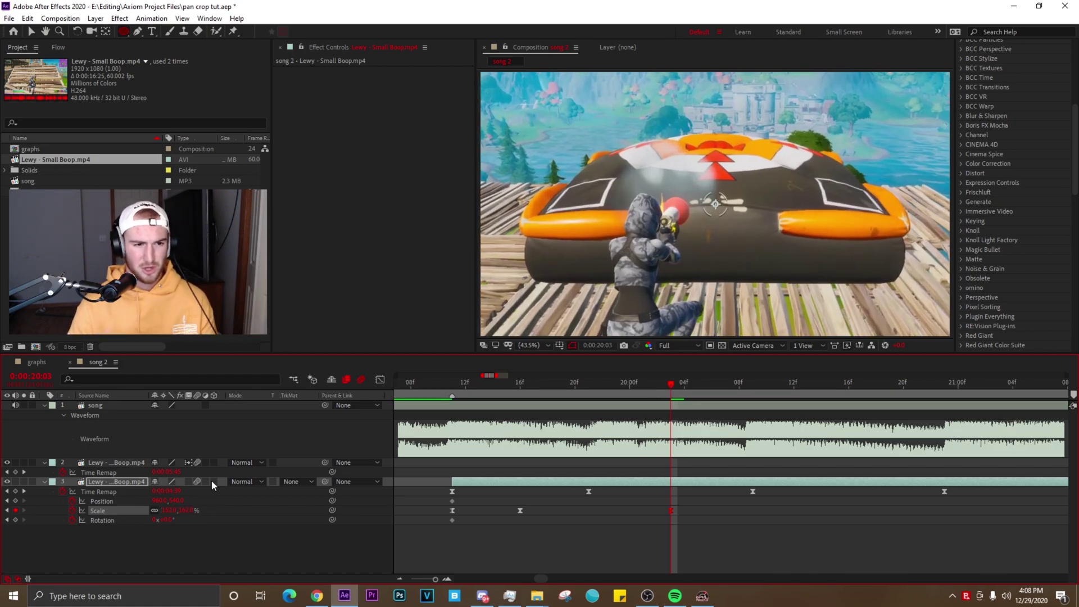
left_click_drag(169, 510, 139, 514)
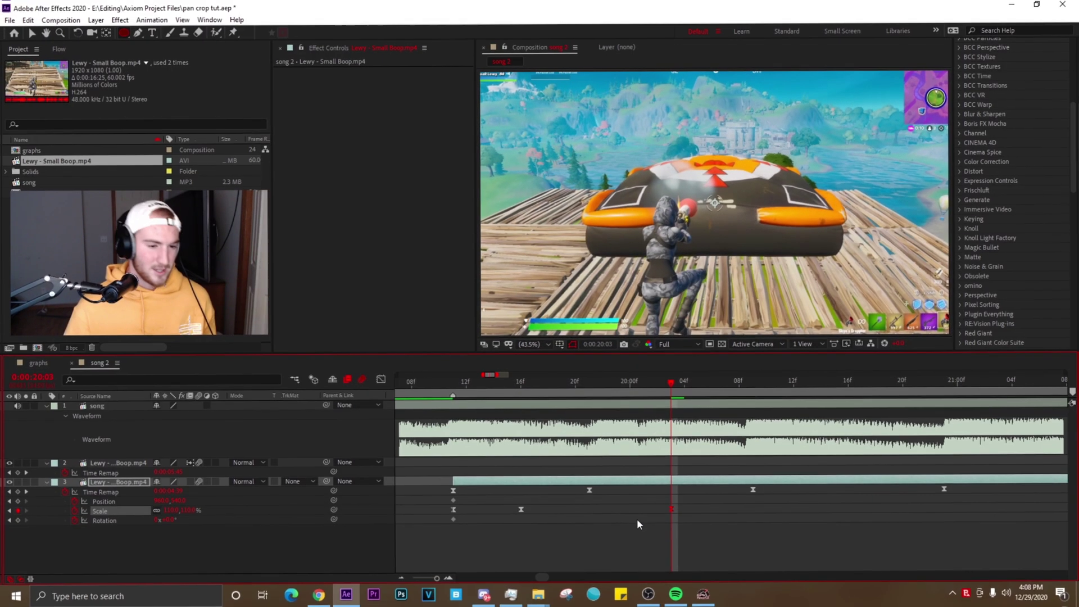
type("05")
key("Return")
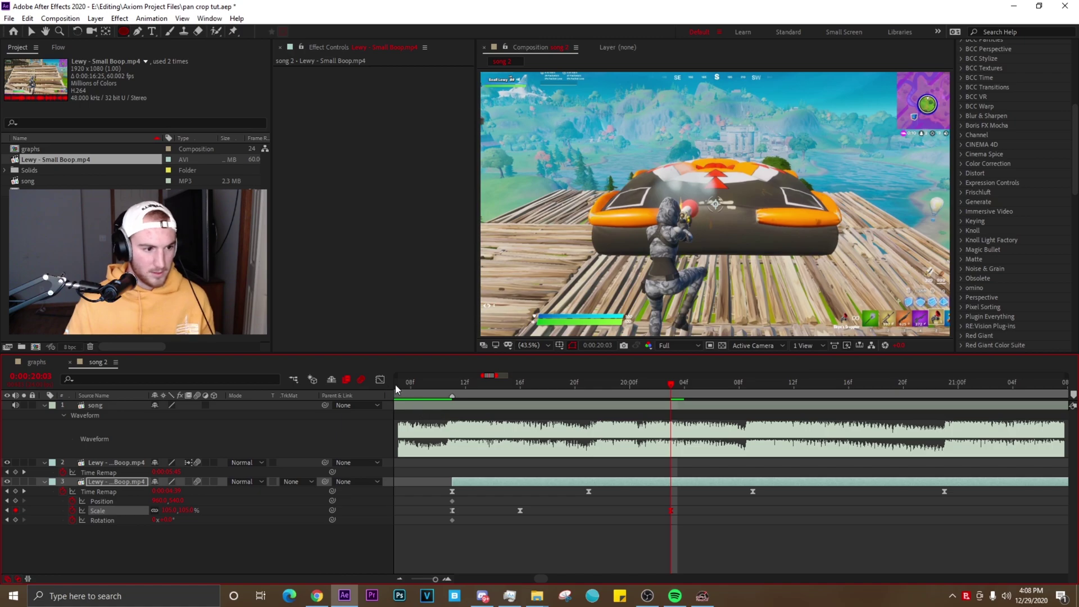
left_click_drag(676, 385, 849, 391)
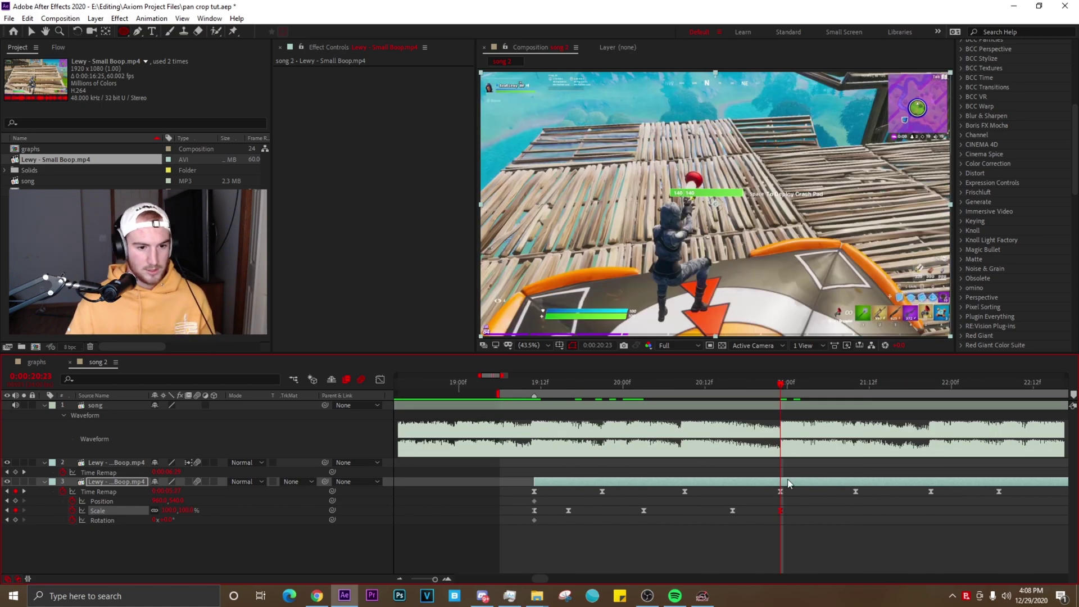
Show the layer 3 clip's Scale curve in the graph editor, turn off Auto-zoom graph height and stretch the graph vertically around 100%.
scroll(674, 488, "down", 1)
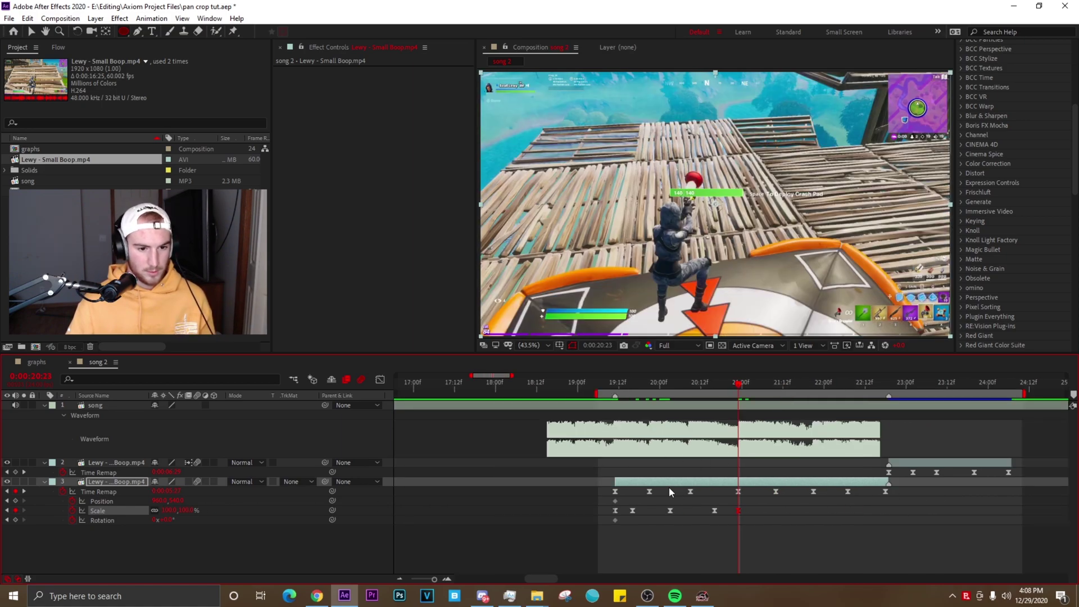
key("shift+F3")
scroll(669, 490, "up", 1)
left_click(595, 385)
left_click_drag(781, 512, 612, 554)
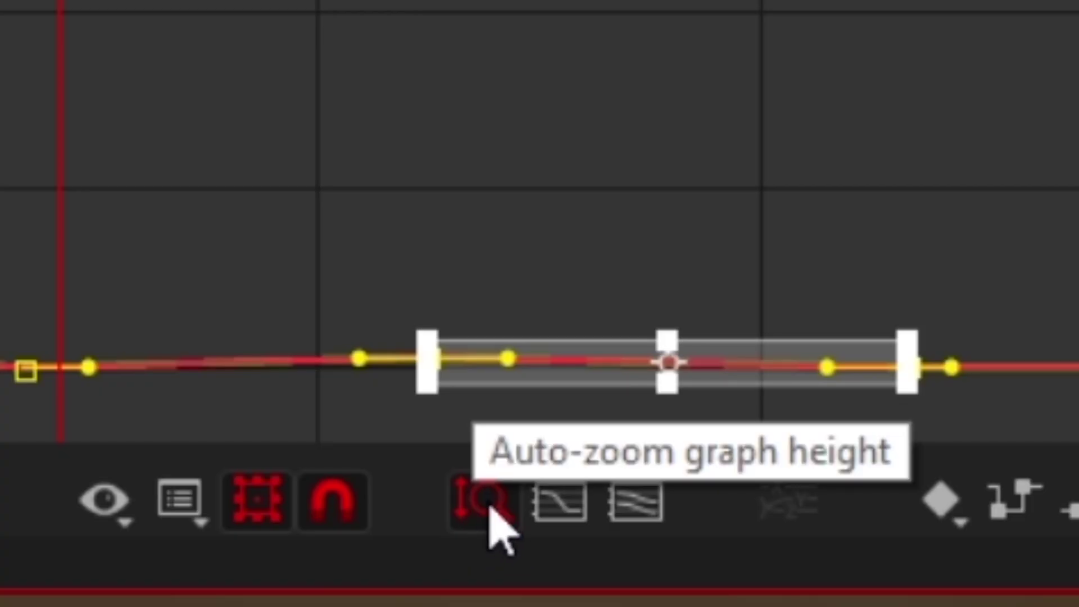
left_click(485, 513)
scroll(441, 0, "up", 3)
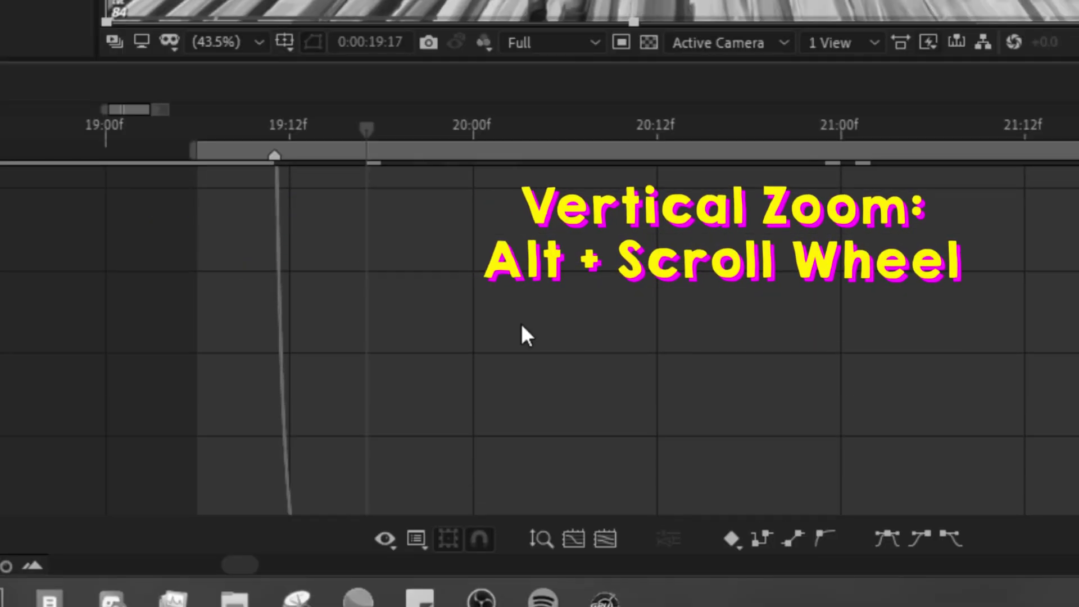
scroll(570, 365, "down", 5)
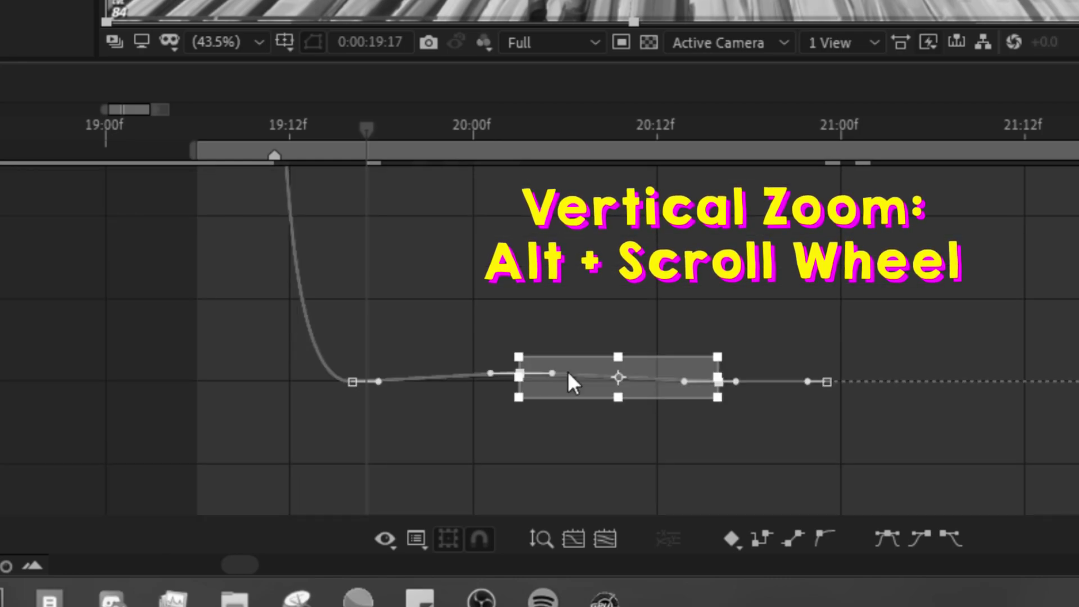
scroll(565, 370, "up", 5)
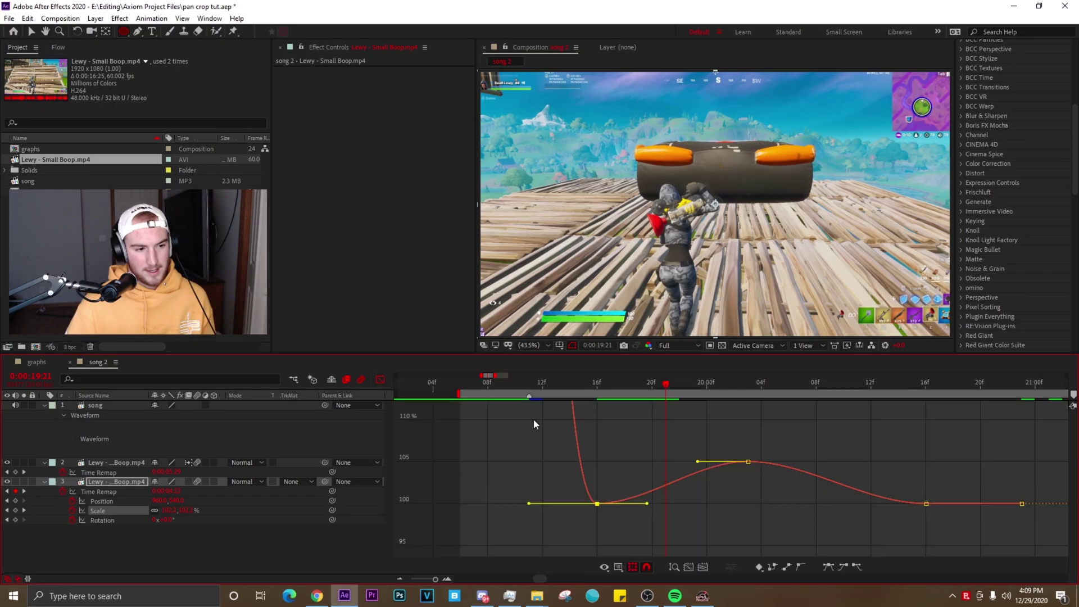
Lengthen the facing ease handles of the Scale keyframes at 0:00:19:16 and 0:00:20:03 so the rise is steepest near 0:00:19:21.
key("F9")
left_click_drag(453, 363, 941, 374)
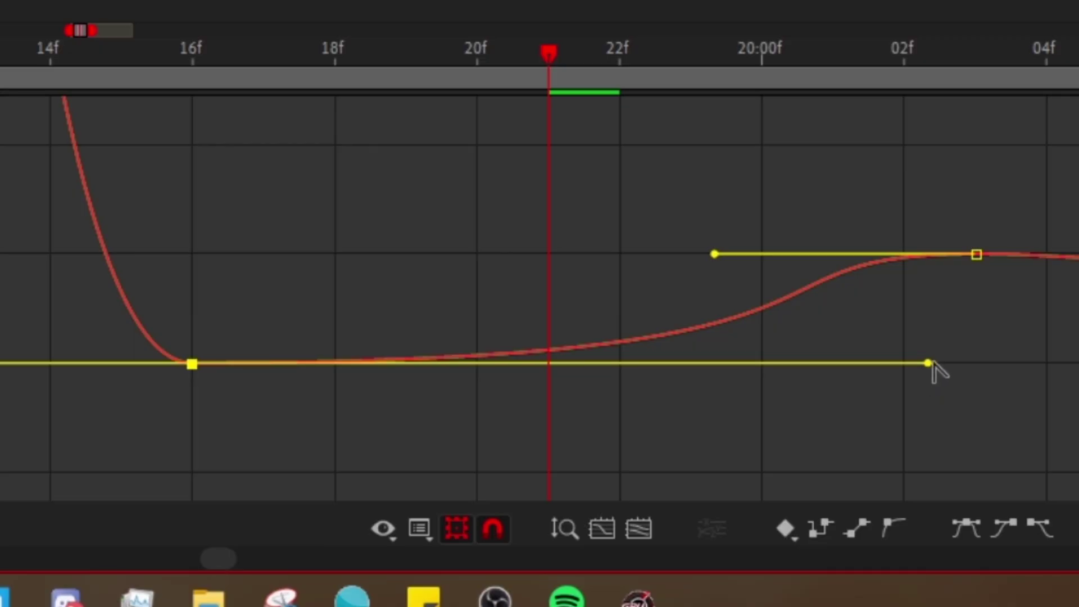
left_click_drag(813, 503, 817, 507)
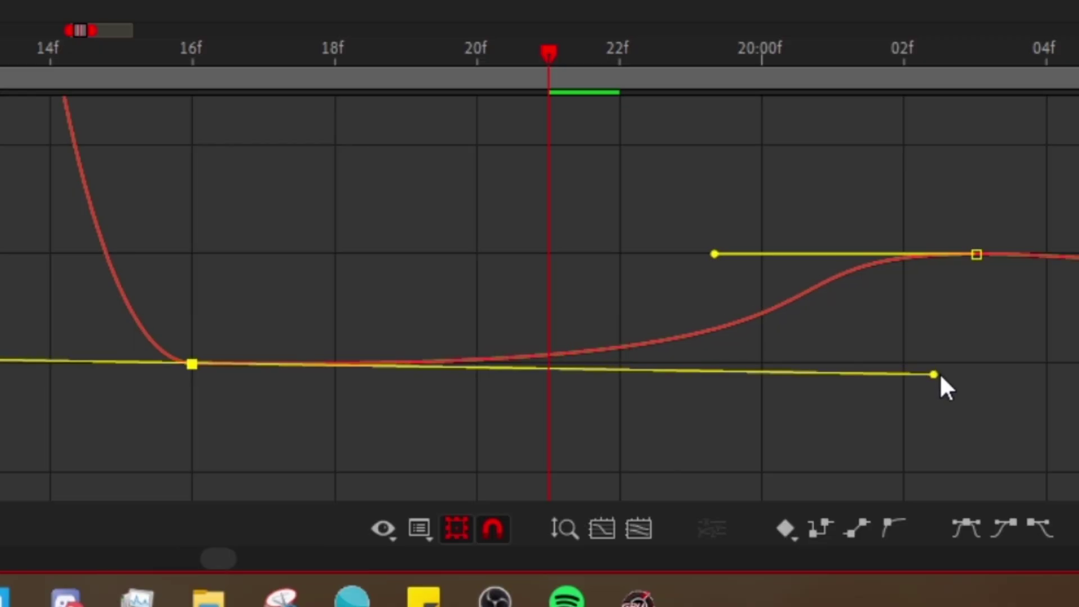
key("space")
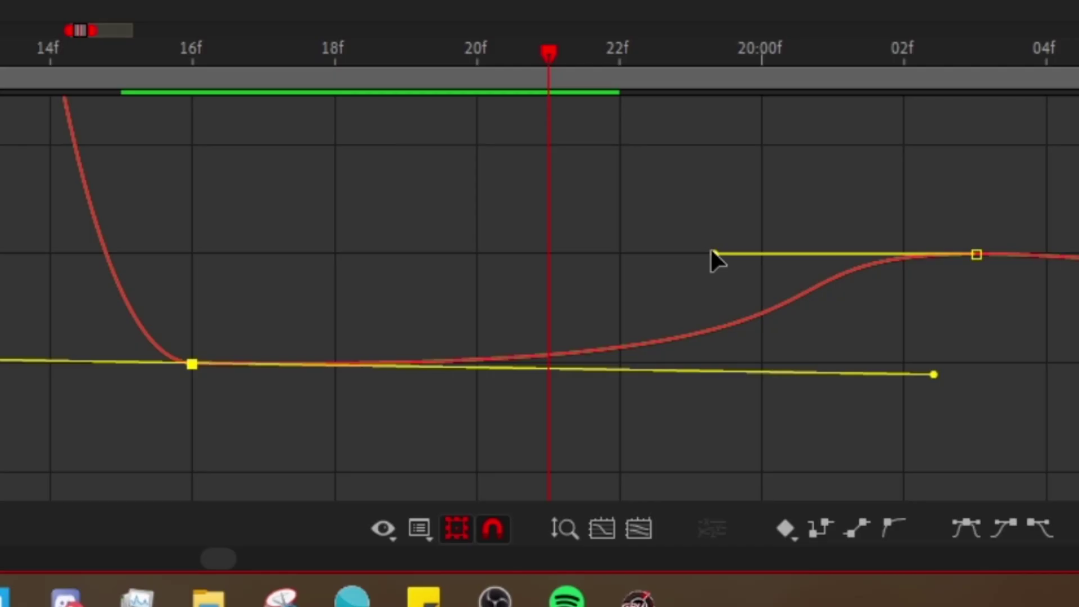
left_click_drag(714, 254, 94, 276)
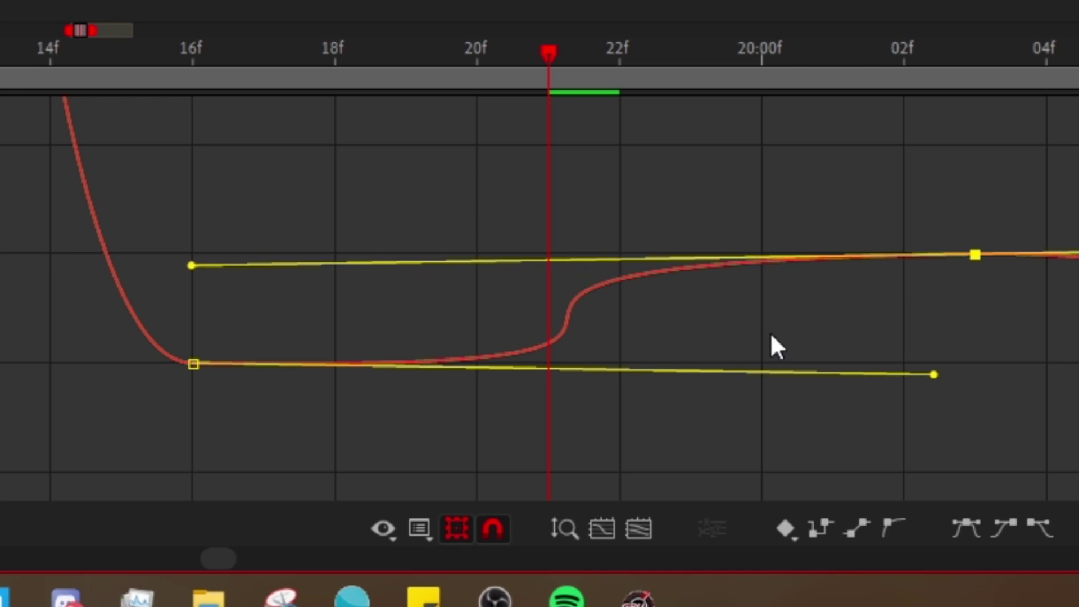
left_click_drag(934, 374, 881, 373)
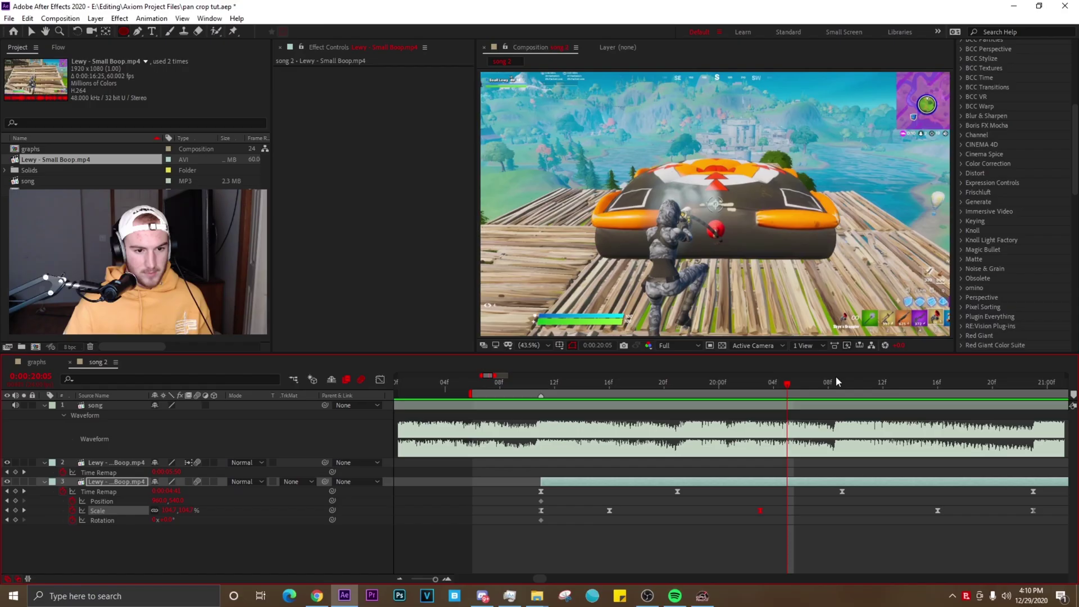
Lengthen the facing ease handles of the Scale keyframes at 0:00:20:03 and 0:00:20:16 so the drop is steepest near 0:00:20:09.
left_click(840, 383)
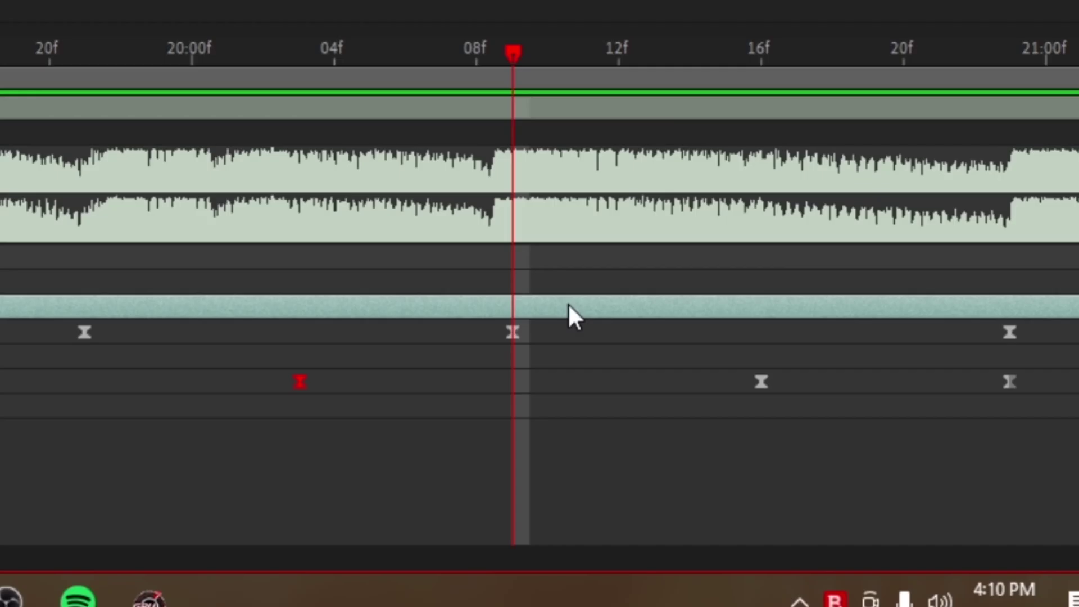
key("shift+F3")
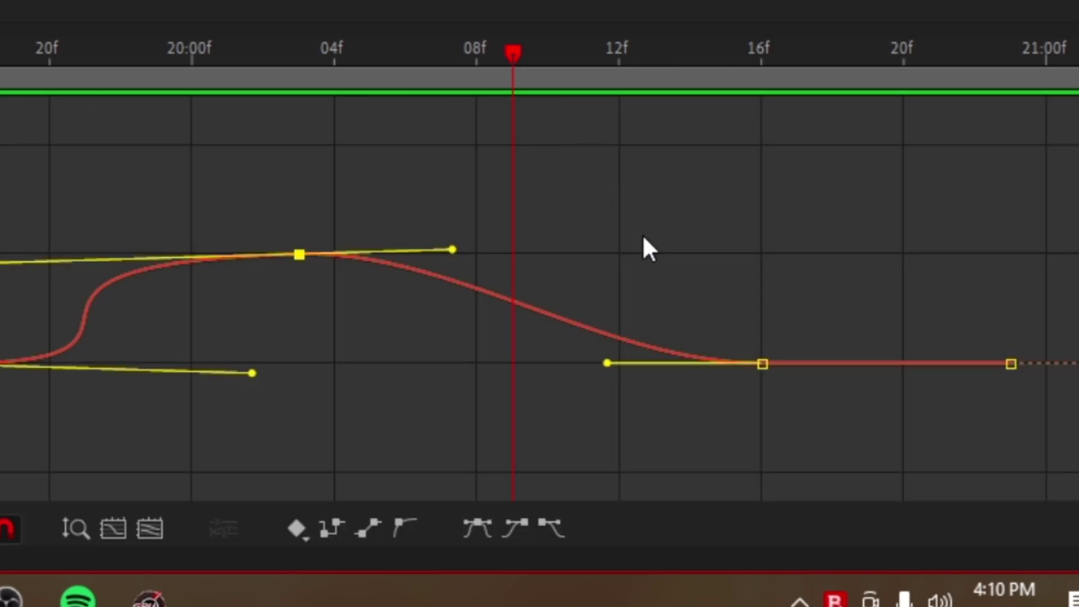
left_click_drag(452, 249, 722, 247)
left_click_drag(607, 362, 314, 366)
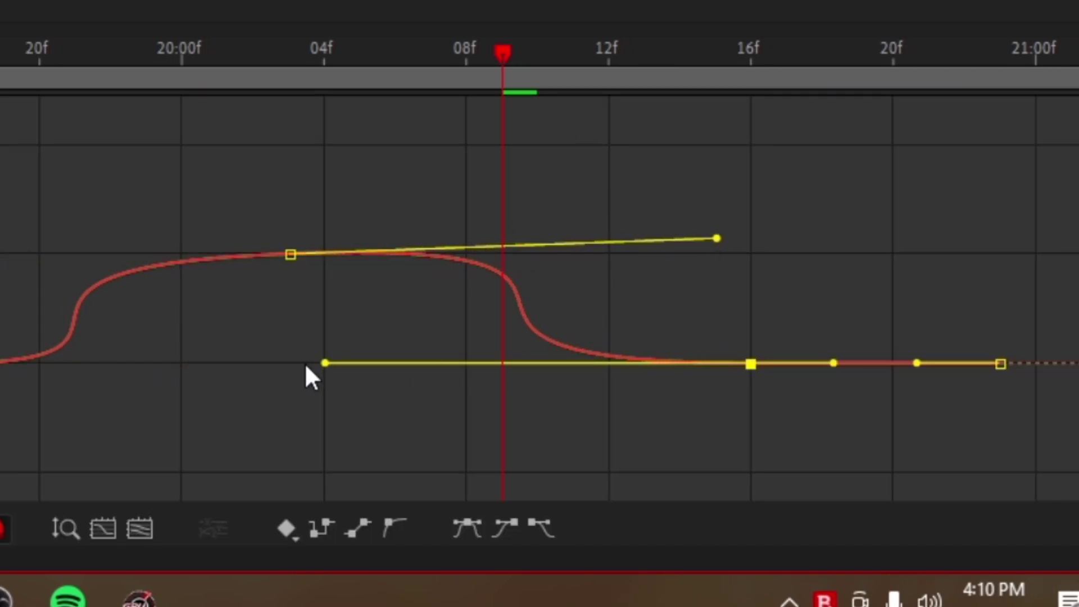
left_click_drag(717, 238, 687, 241)
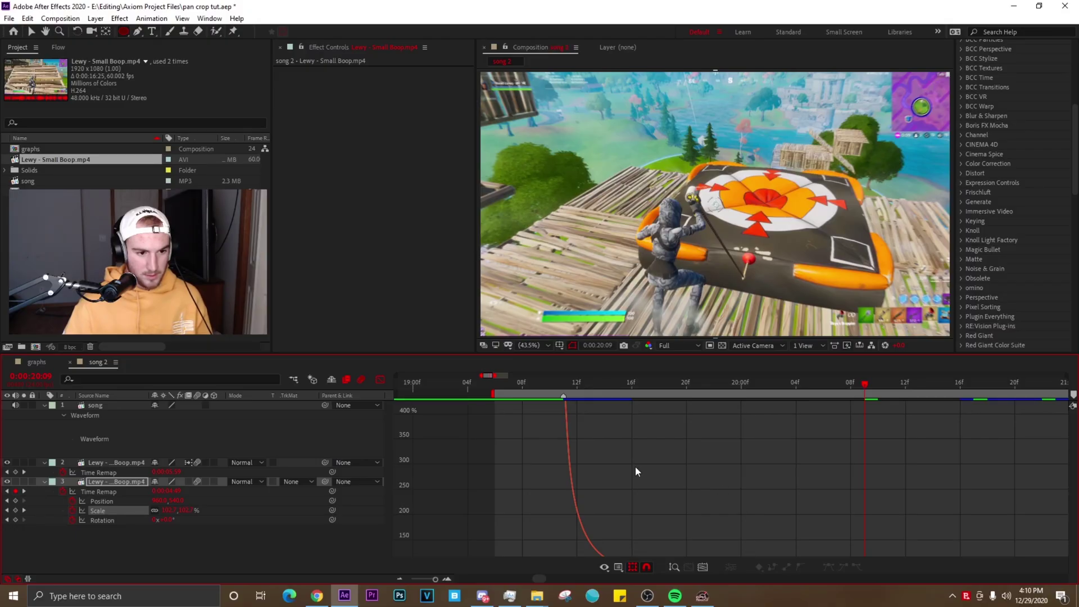
scroll(635, 466, "up", 4)
scroll(582, 424, "down", 8)
scroll(668, 469, "right", 4)
scroll(669, 470, "up", 5)
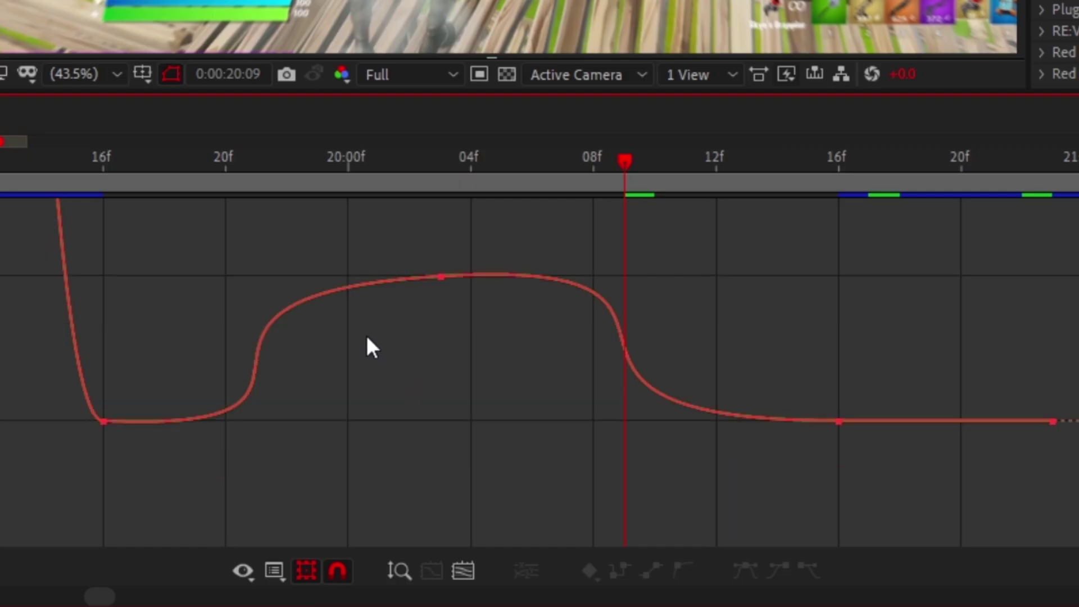
Set the layer 3 clip's first Scale keyframe, at 0:00:19:11, to 300%.
left_click_drag(601, 387, 745, 383)
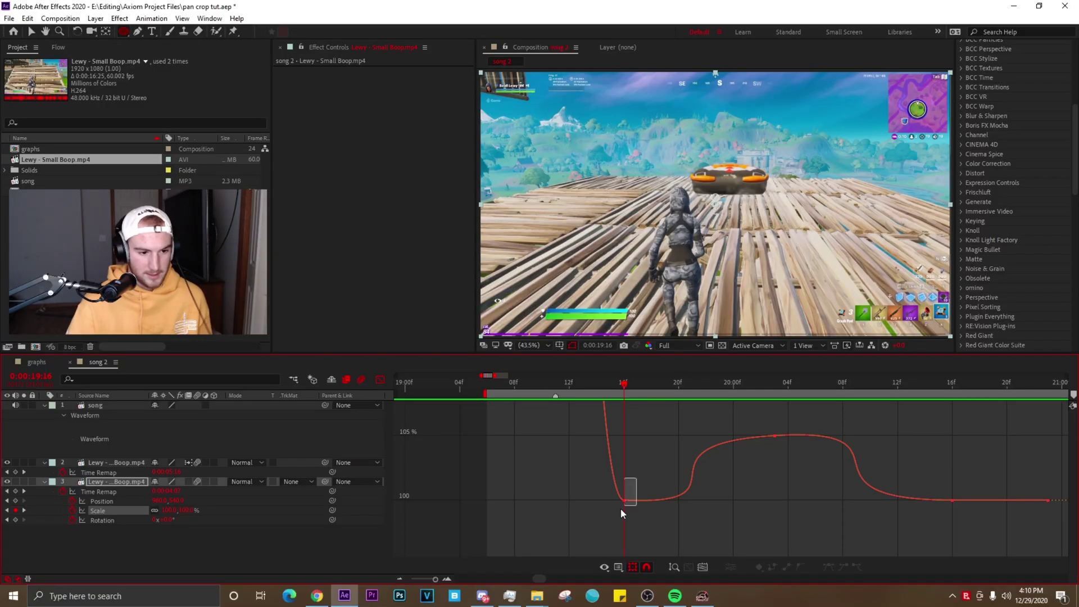
left_click_drag(621, 514, 625, 486)
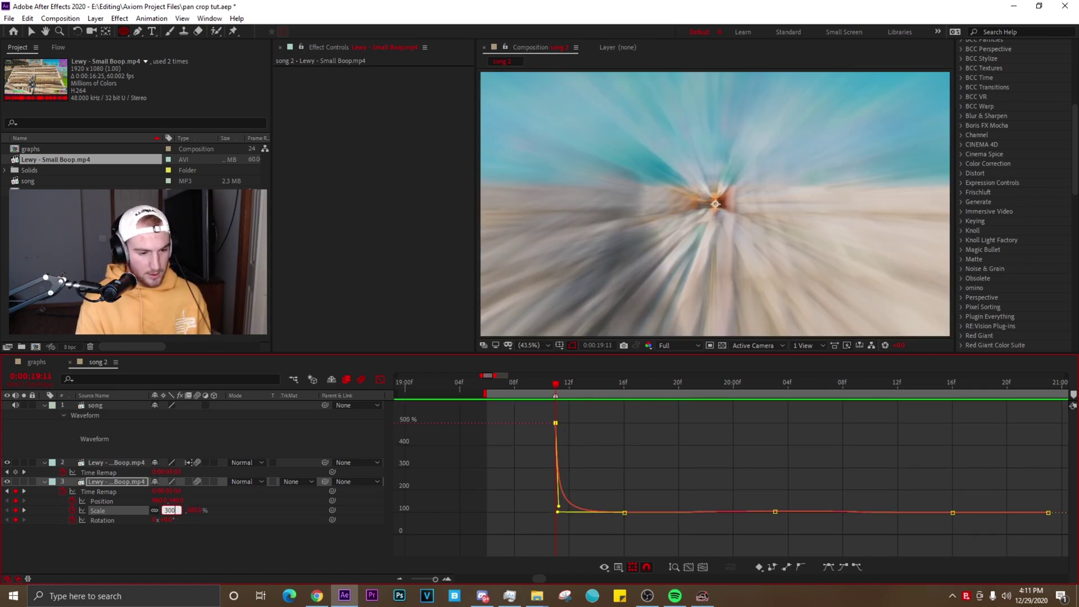
key("Return")
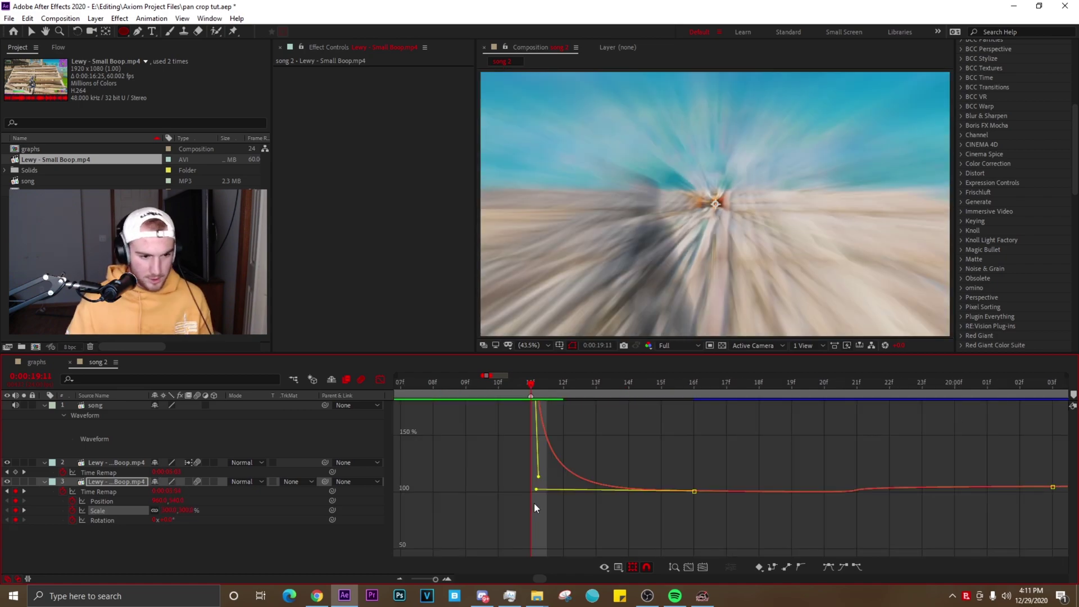
Fine-tune the ease handles between the Scale keyframes at 0:00:19:11 and 0:00:19:16, keeping a steep initial drop.
scroll(534, 504, "up", 3)
left_click_drag(571, 385, 547, 386)
left_click_drag(515, 462, 521, 462)
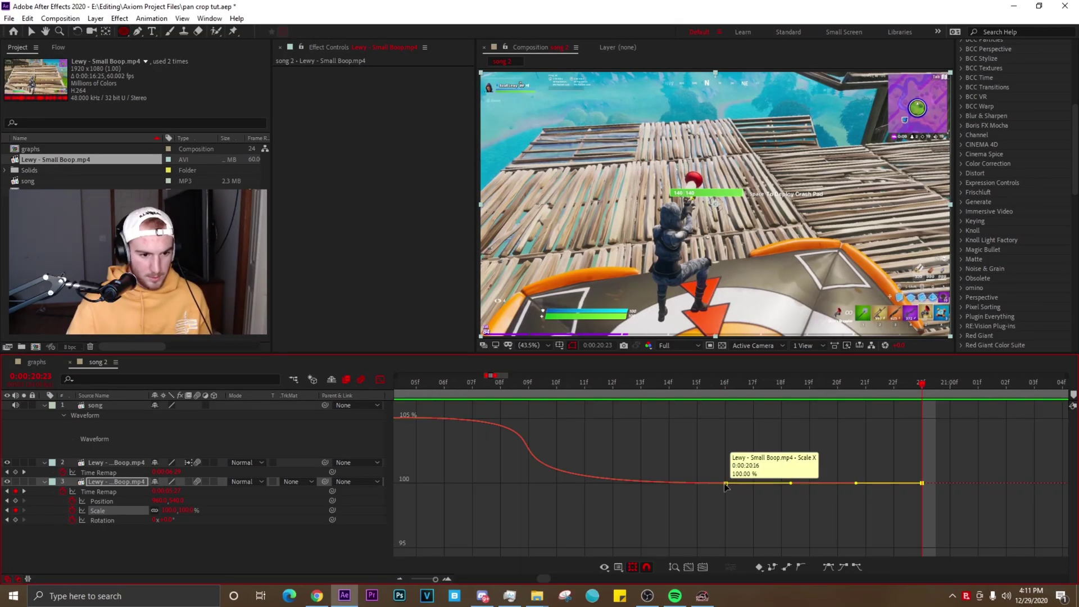
Raise the Scale keyframe at 0:00:20:16 to about 100.7% with downward-sloping handles and preview the easing into 0:00:20:23.
left_click_drag(725, 484, 794, 481)
left_click(486, 382)
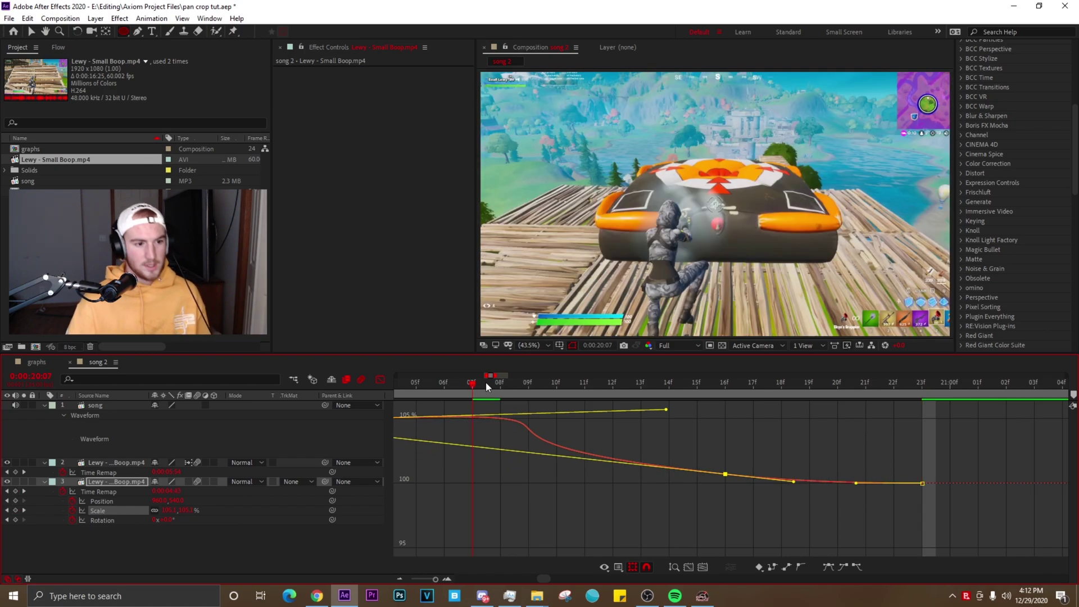
key("space")
left_click_drag(689, 402, 728, 416)
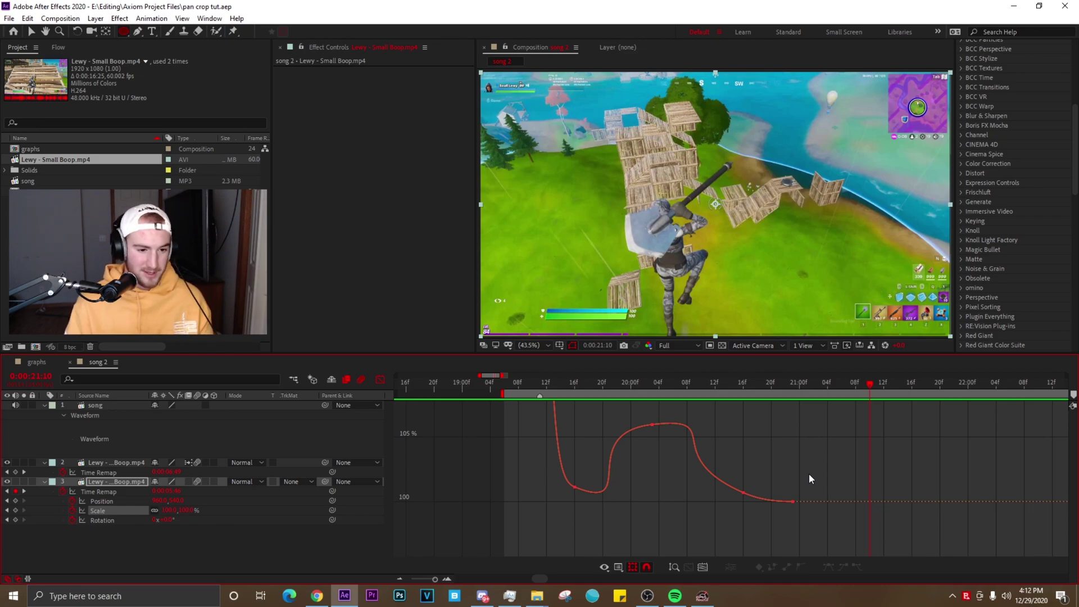
Turn Auto-zoom graph height back on, return to the layer bar view and move the current time to 0:00:20:23.
left_click(673, 564)
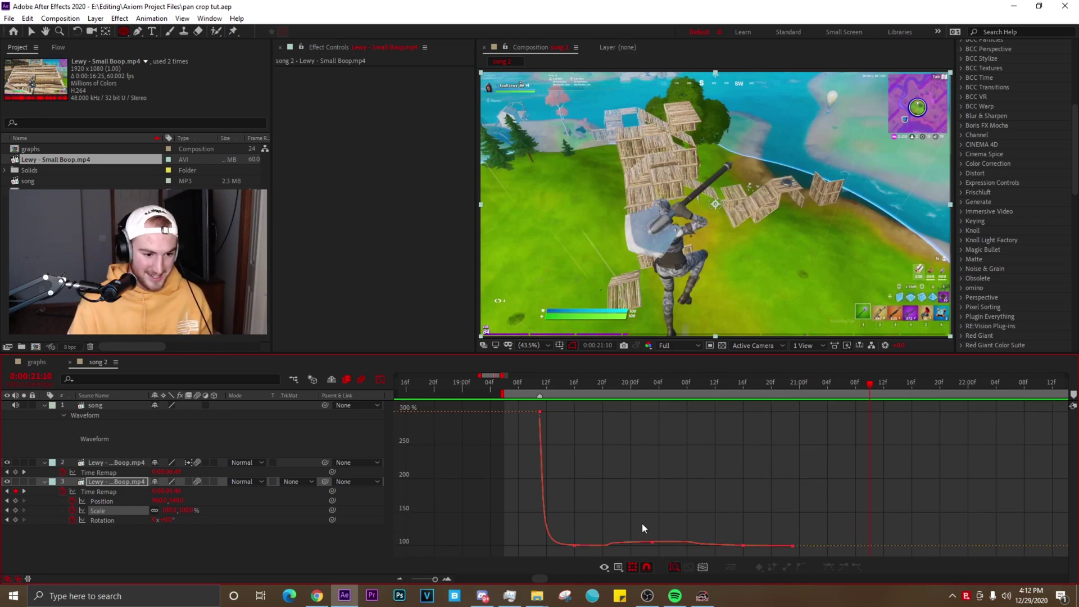
left_click(548, 384)
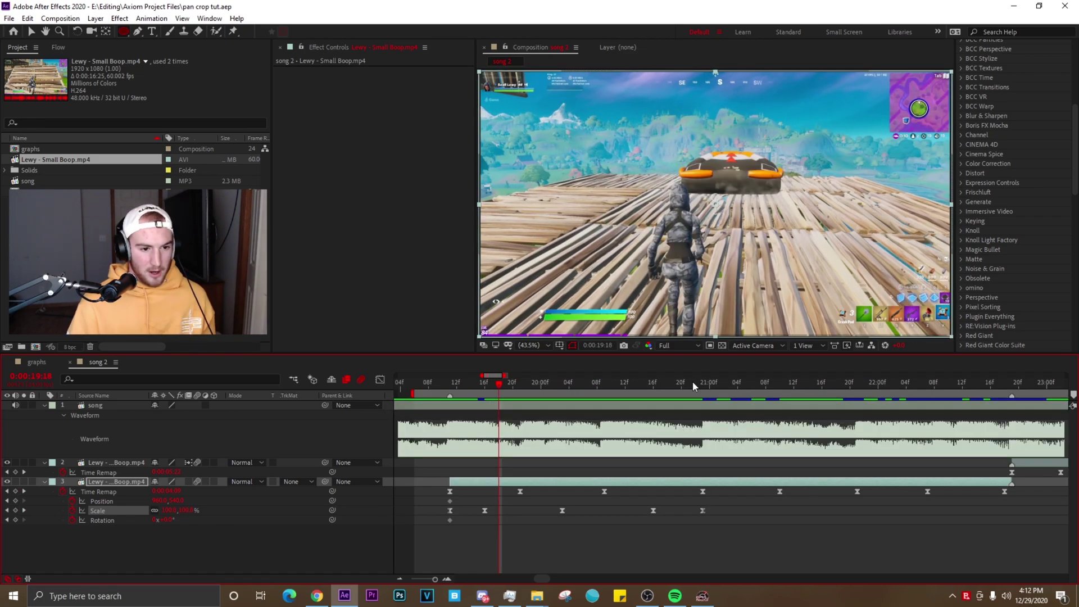
left_click_drag(693, 382, 699, 404)
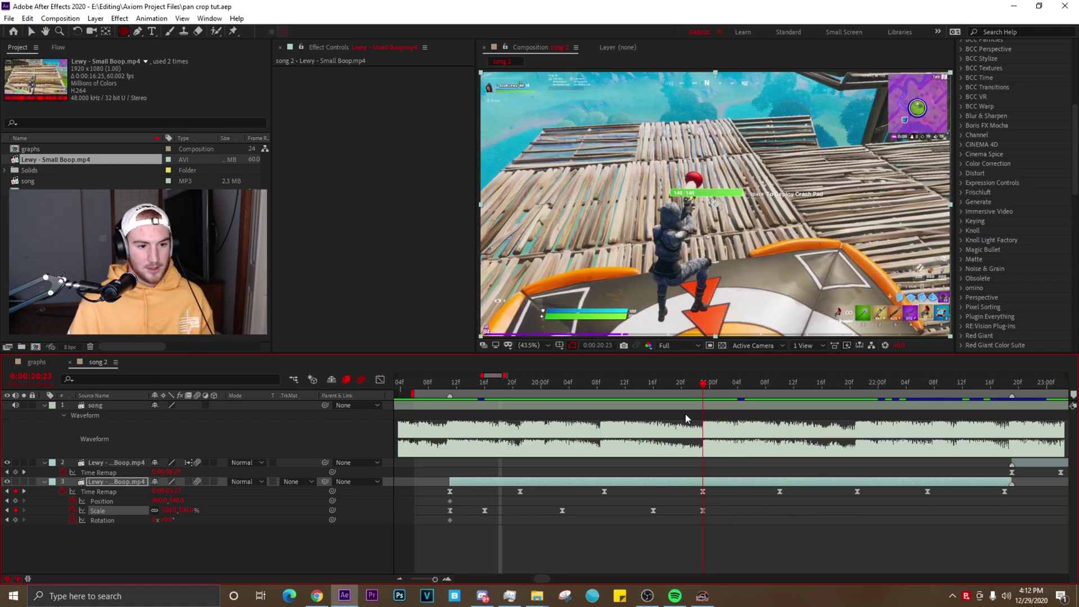
Keyframe the layer 3 clip's Scale at 102% at 0:00:21:01, two frames after the 0:00:20:23 keyframe.
scroll(688, 503, "right", 1)
scroll(684, 508, "up", 1)
left_click_drag(682, 517, 671, 508)
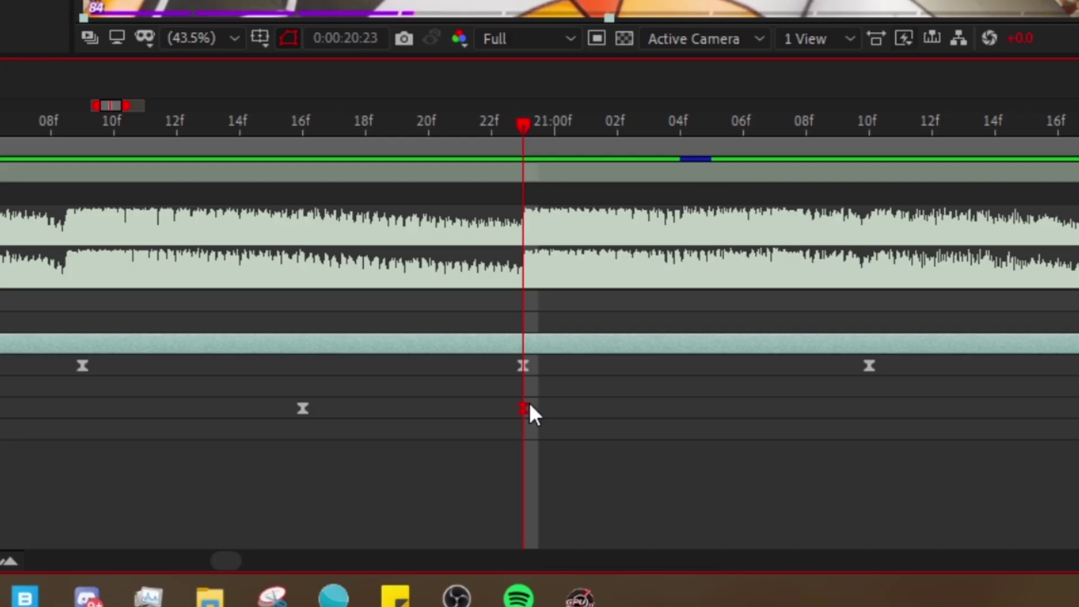
key("Page_Down")
key("Page_Down")
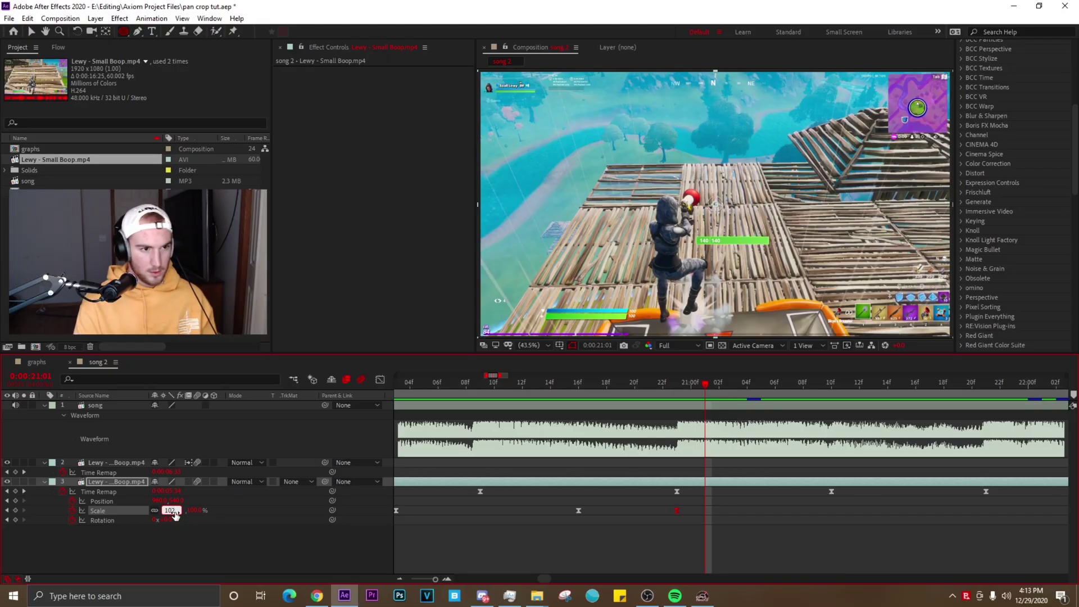
left_click(380, 380)
Copy the Scale keyframes at 0:00:20:23 and 0:00:21:01 and paste them starting at 0:00:21:10.
left_click_drag(755, 539, 590, 481)
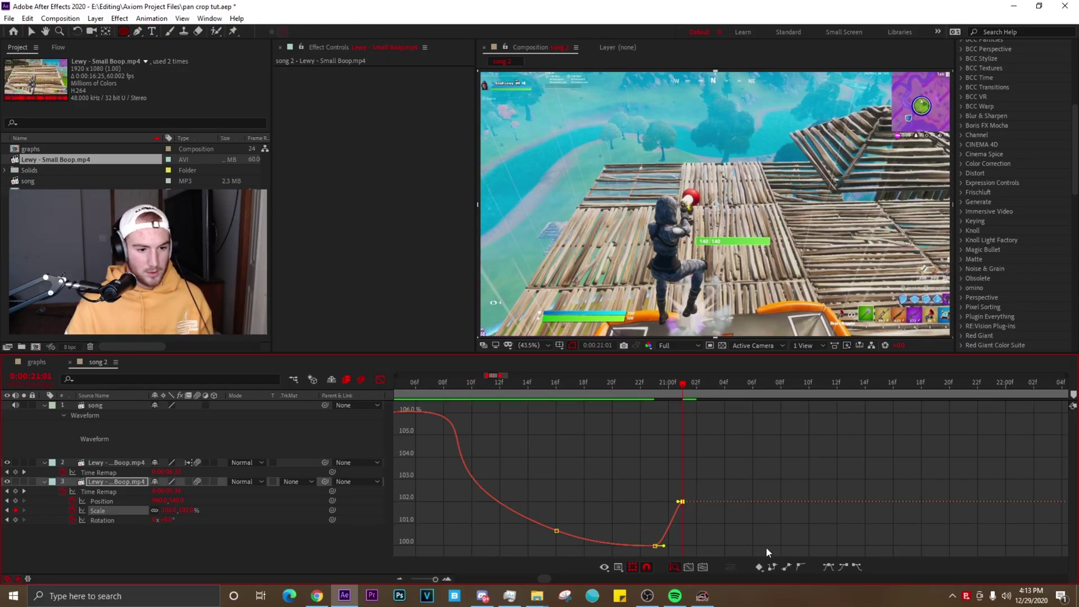
key("shift+F3")
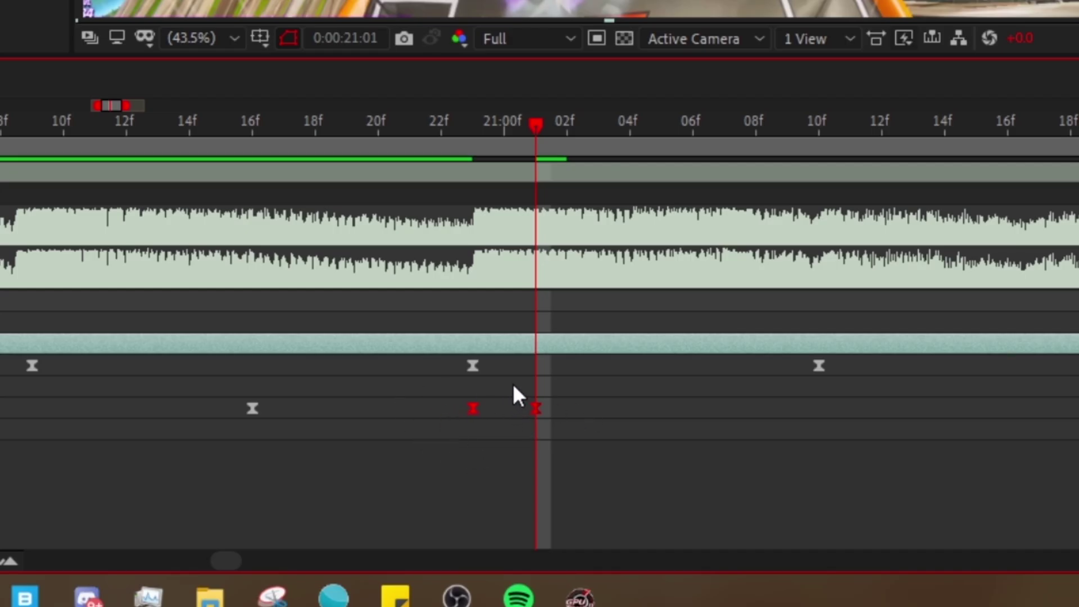
left_click(380, 379)
left_click(818, 133)
scroll(552, 227, "right", 1)
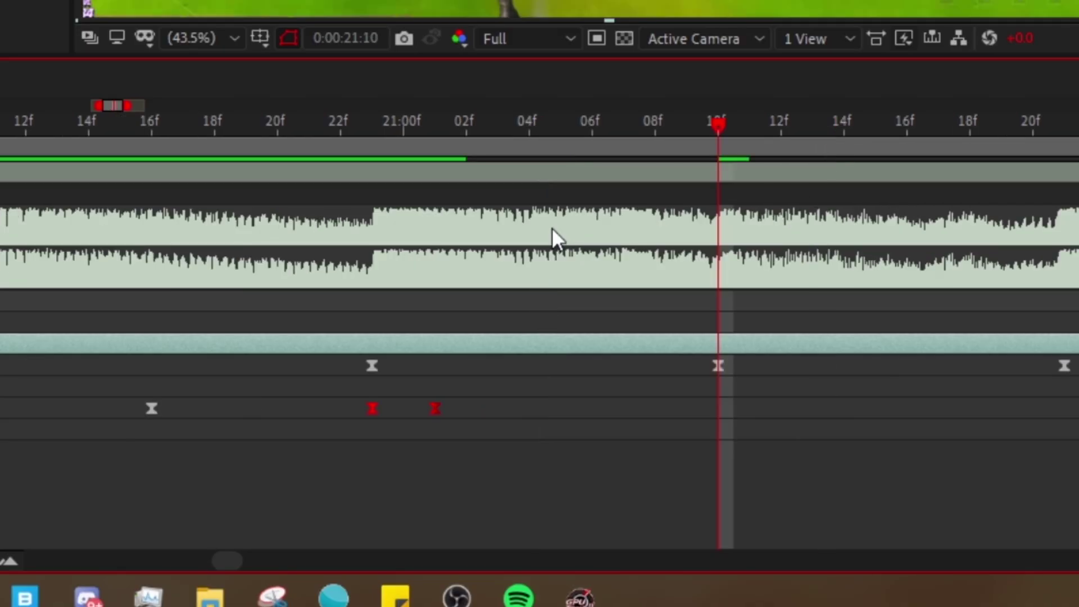
scroll(552, 227, "right", 1)
key("ctrl+v")
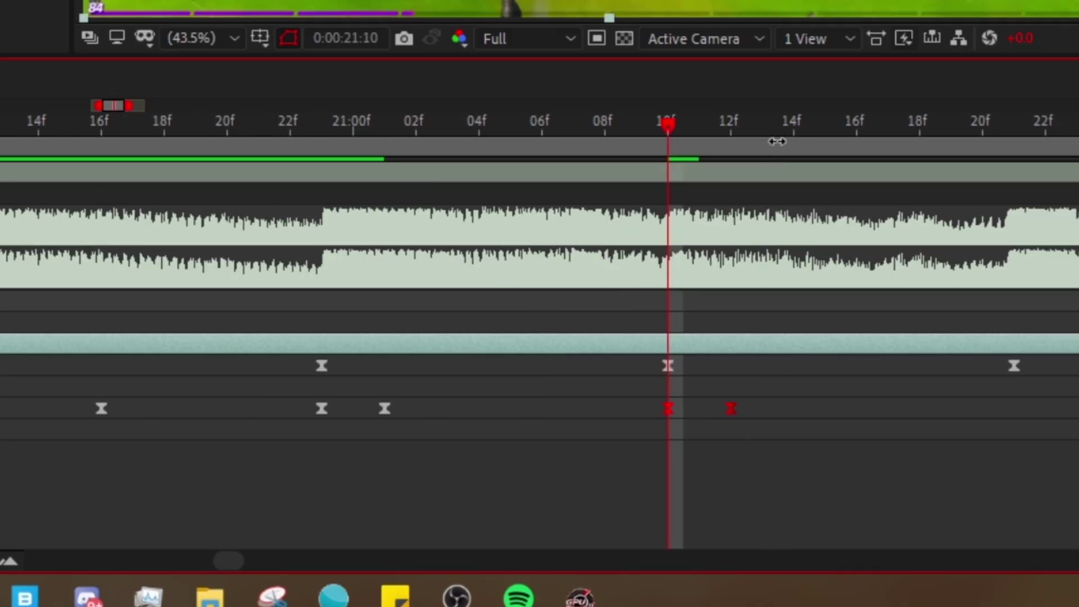
Preview the Scale animation around the pasted keyframes and save the project.
key("space")
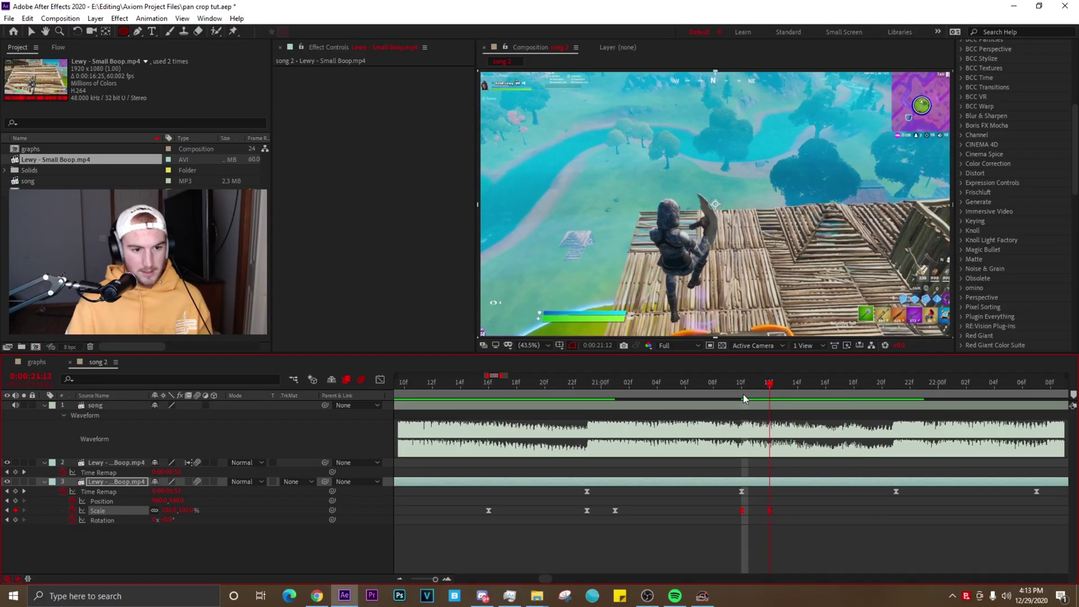
left_click_drag(655, 403, 852, 395)
key("ctrl+s")
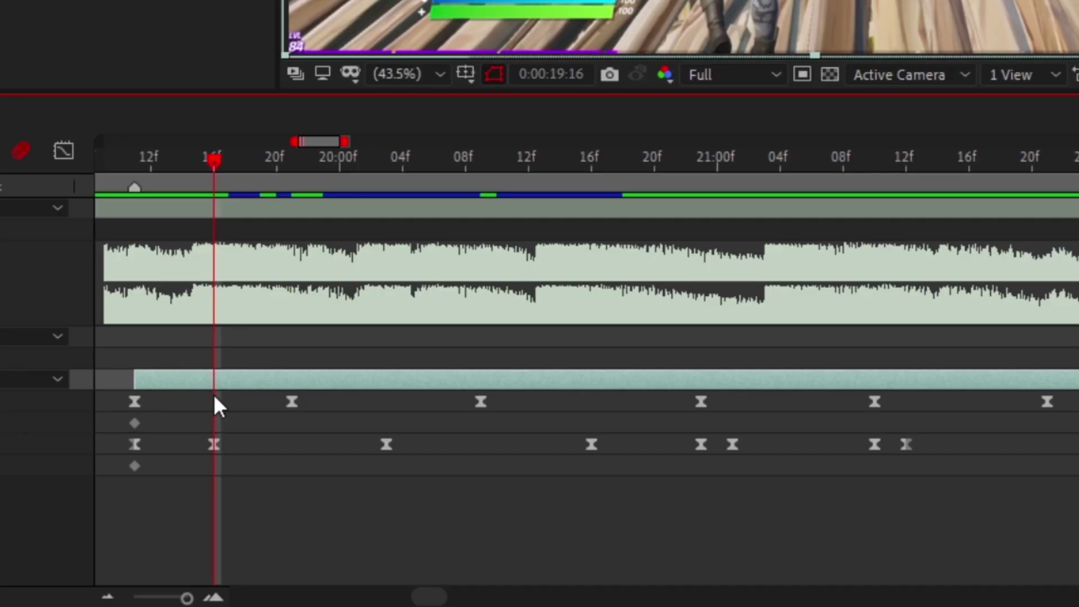
Add a Scale keyframe at 0:00:21:18, three frames before the Time Remap keyframe, and one of 107% at 0:00:22:02.
left_click(63, 151)
left_click_drag(236, 159, 361, 169)
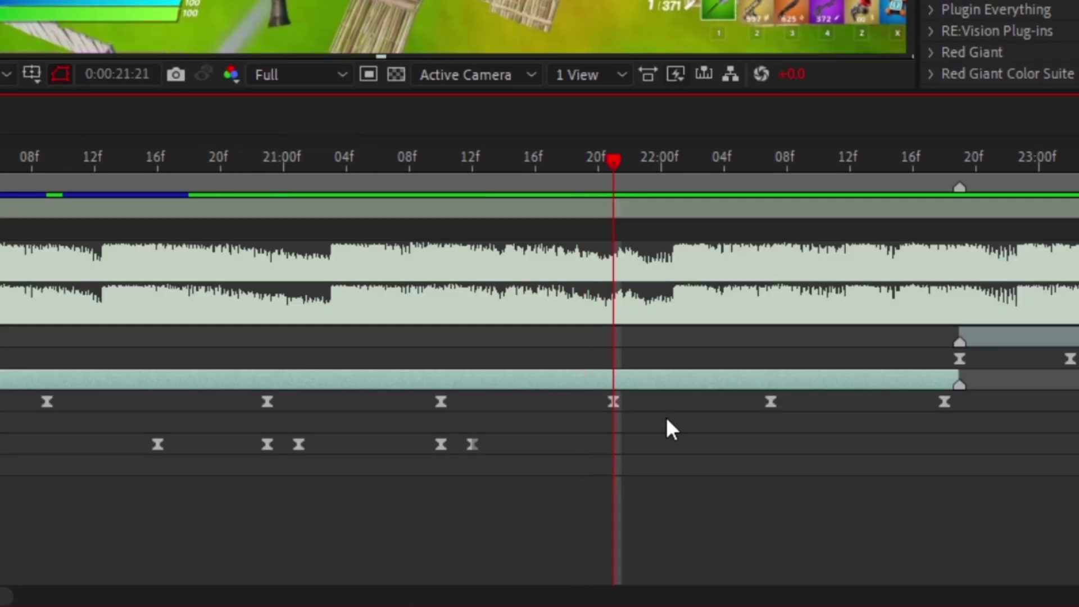
key("Page_Up")
key("Page_Up")
key("Page_Up")
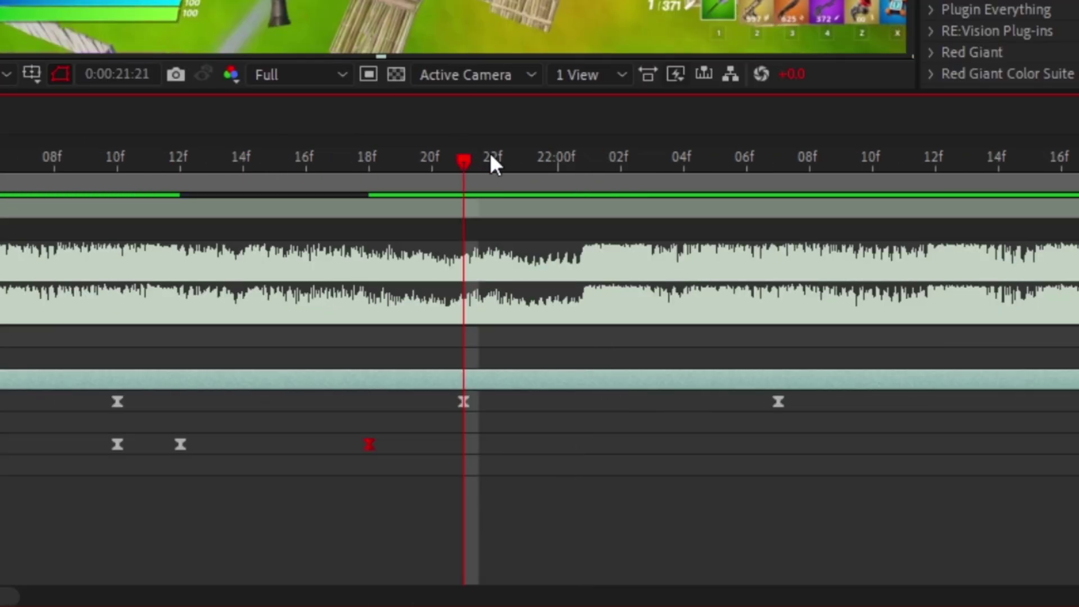
left_click(624, 155)
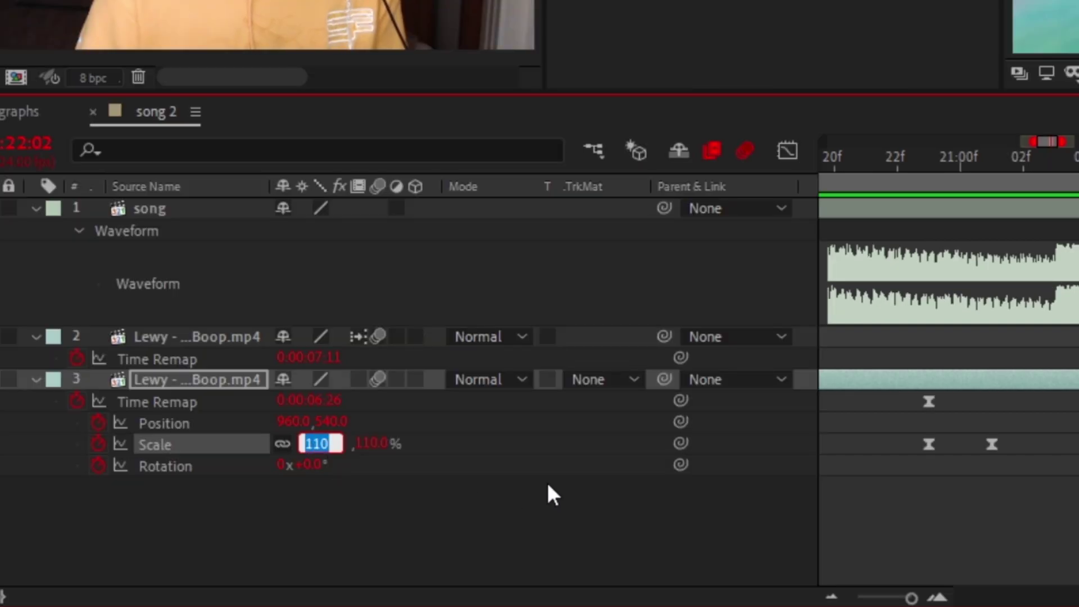
type("107")
key("Return")
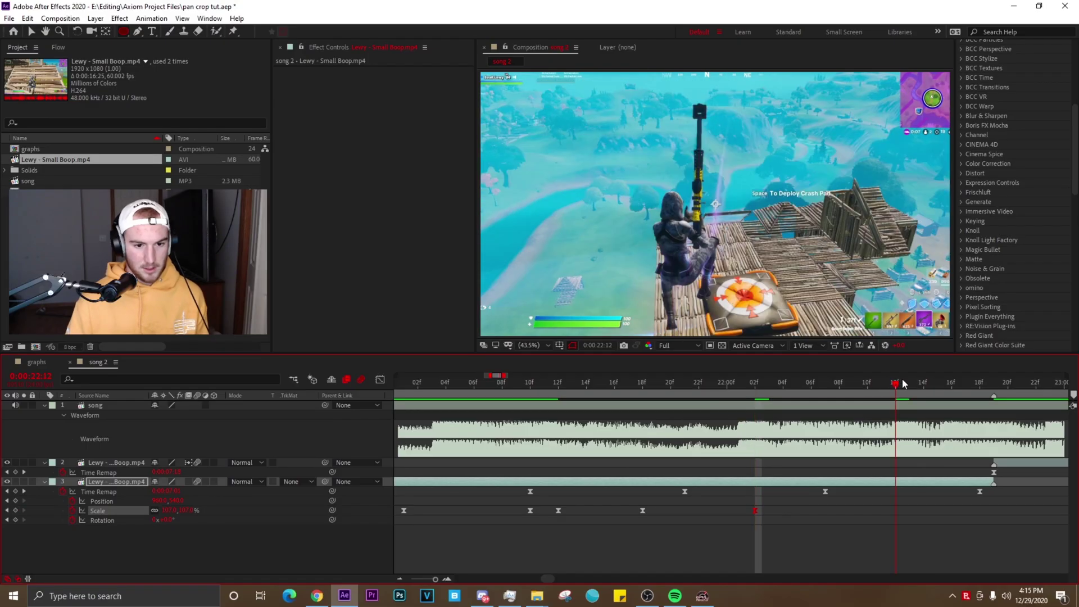
Keyframe the layer 3 clip's Scale at 101% at 0:00:22:13 and at 100% at 0:00:22:18.
left_click(905, 381)
type("101")
key("Return")
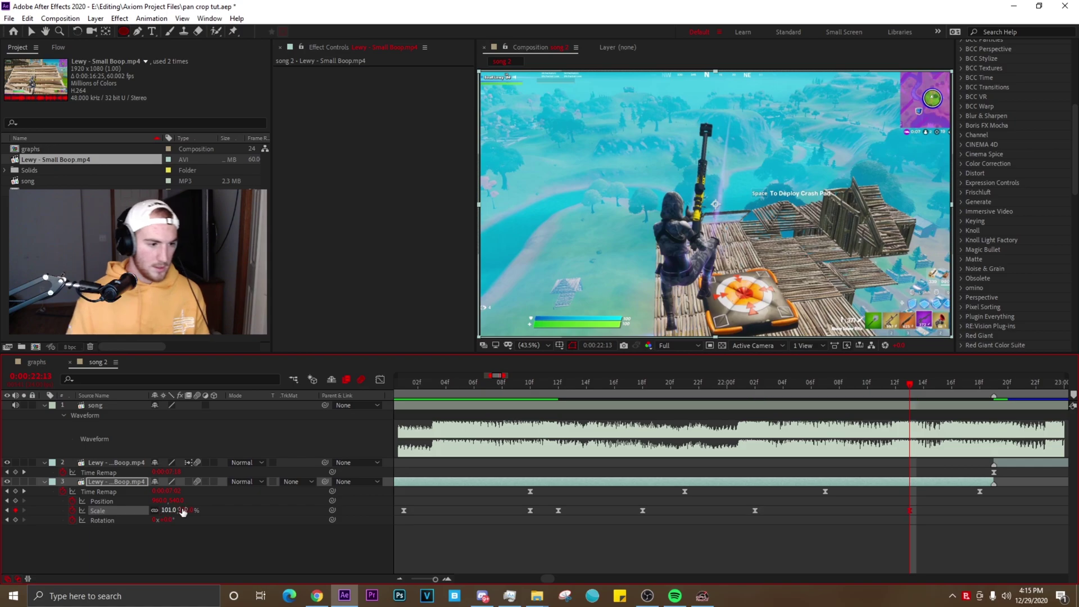
left_click(982, 386)
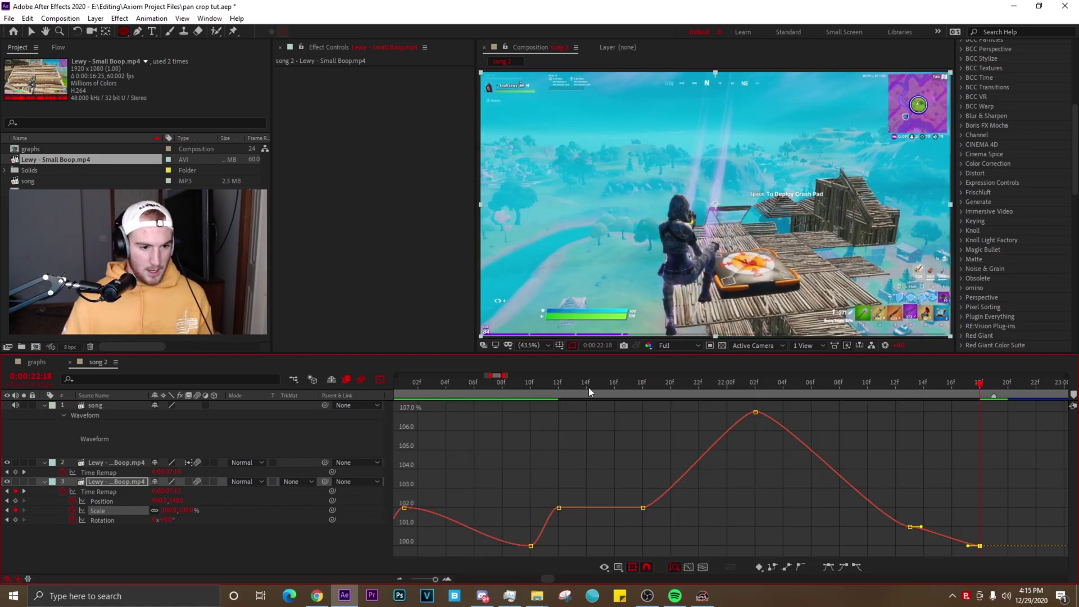
Set the Scale keyframe at 0:00:21:18 to 100% in the graph editor.
mouse_move(588, 386)
left_mouse_down()
mouse_move(553, 387)
mouse_move(605, 386)
left_mouse_up()
double_click(643, 509)
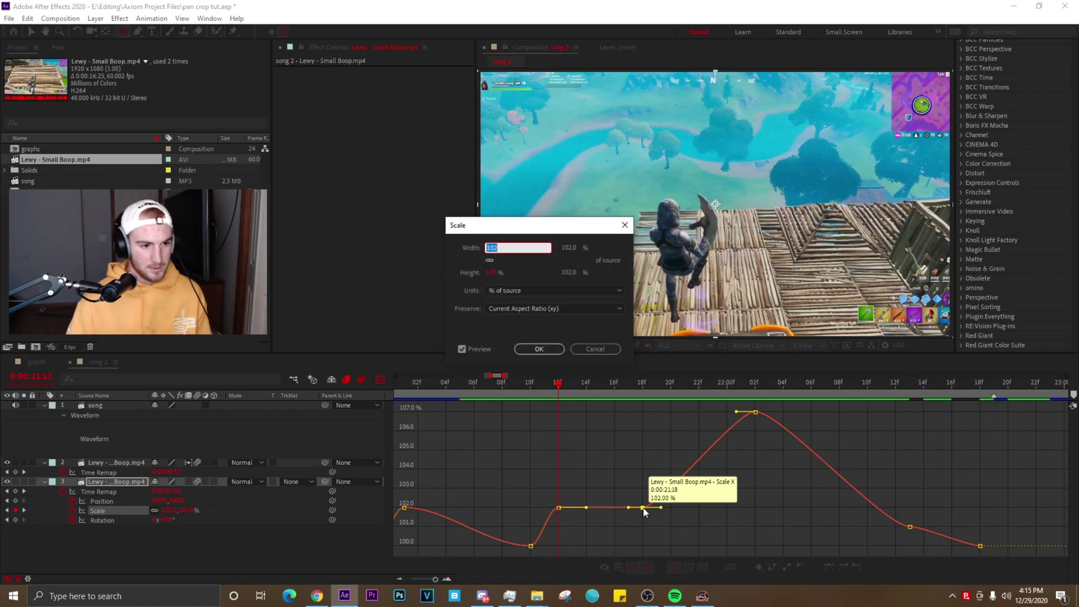
key("Return")
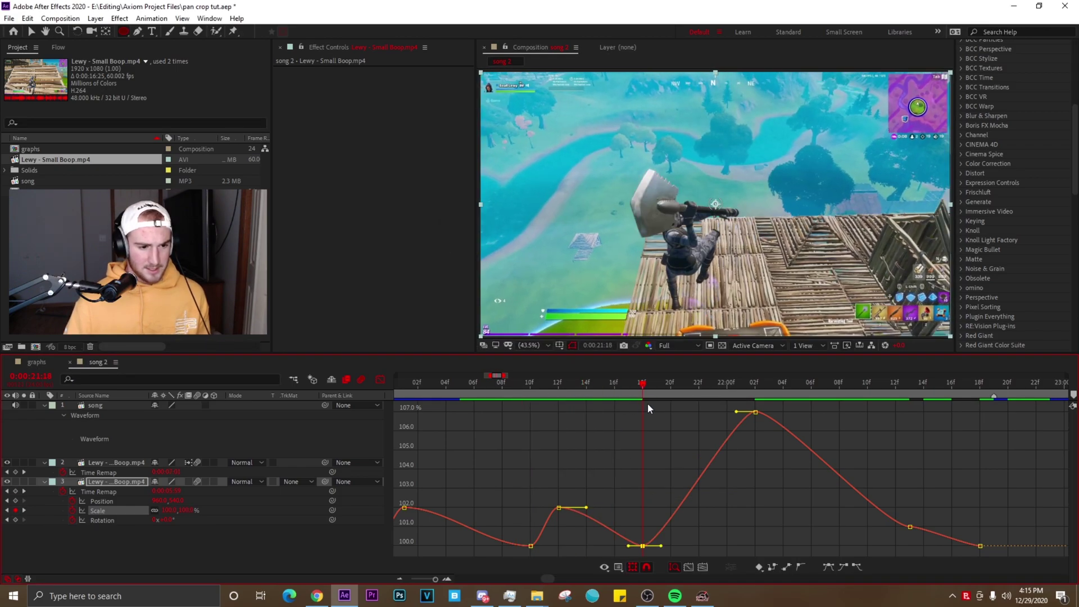
Lengthen the facing ease handles of the Scale keyframes at 0:00:21:18 and 0:00:22:02 so the rise is steepest near 0:00:21:21.
left_click_drag(646, 449, 504, 575)
left_click_drag(667, 459, 643, 528)
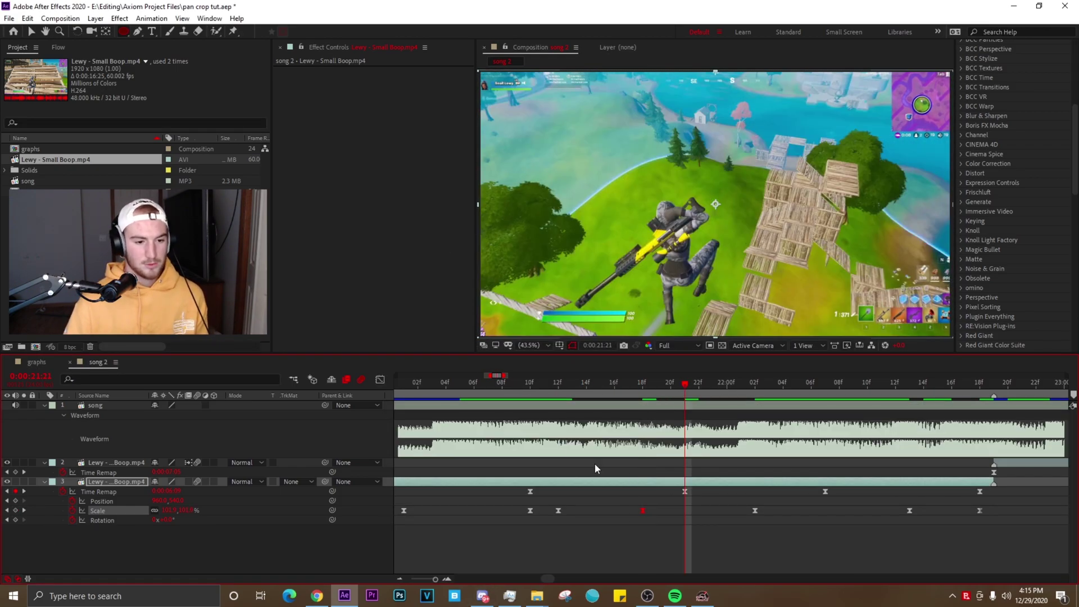
key("shift+F3")
scroll(720, 499, "up", 1)
left_click_drag(747, 414, 561, 420)
left_click_drag(636, 545, 720, 549)
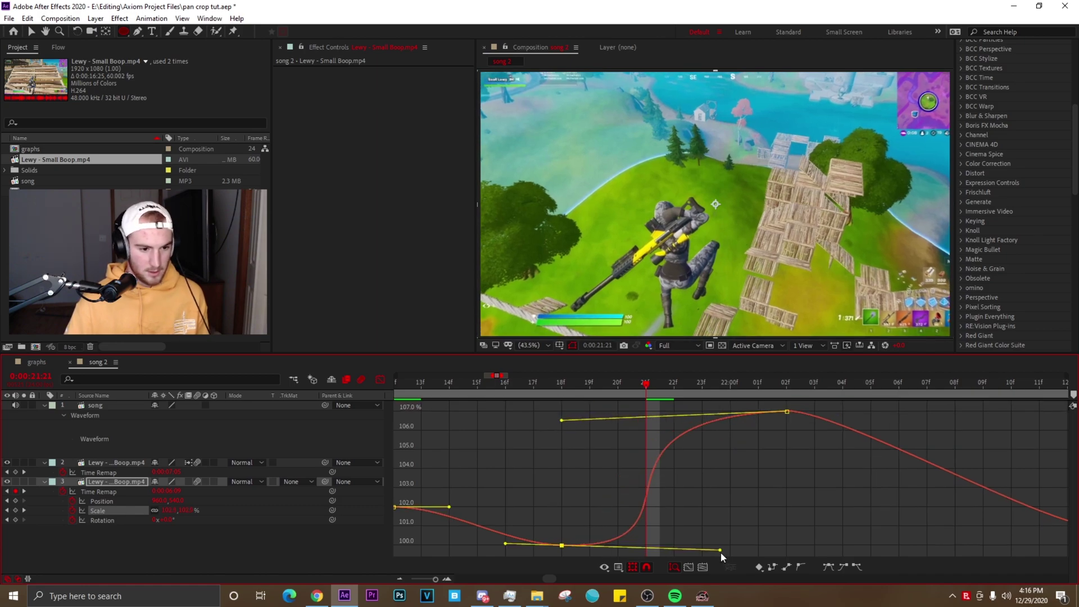
Lengthen the facing ease handles of the Scale keyframes at 0:00:22:02 and 0:00:22:13, making the drop steepest near 0:00:22:07, and save the project.
left_click_drag(534, 394, 758, 398)
left_click_drag(747, 453, 622, 459)
key("Page_Down")
left_click(382, 379)
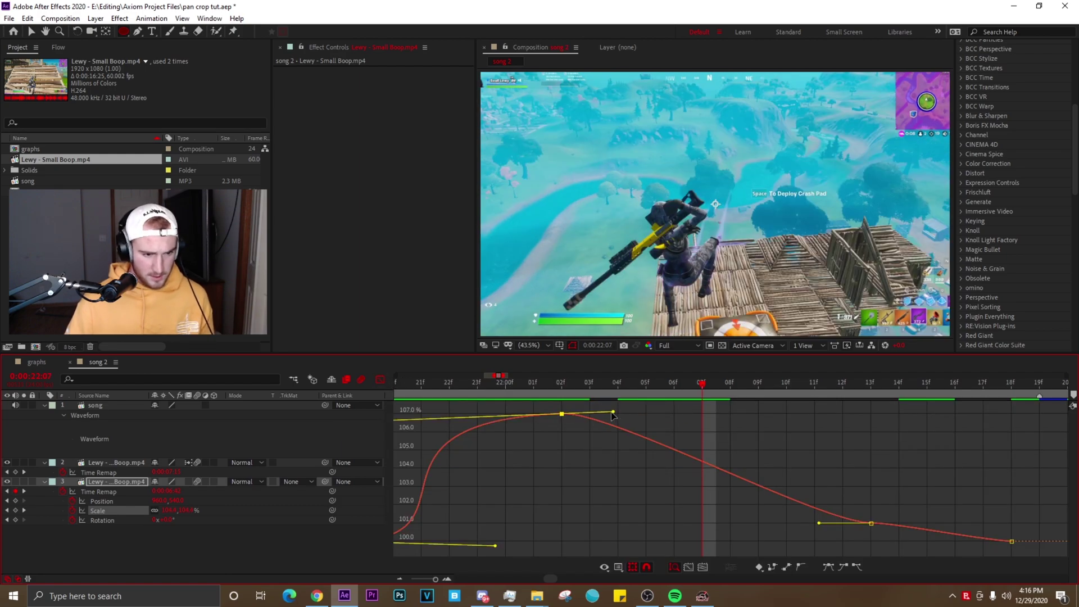
left_click_drag(615, 414, 840, 413)
left_click_drag(819, 526, 568, 478)
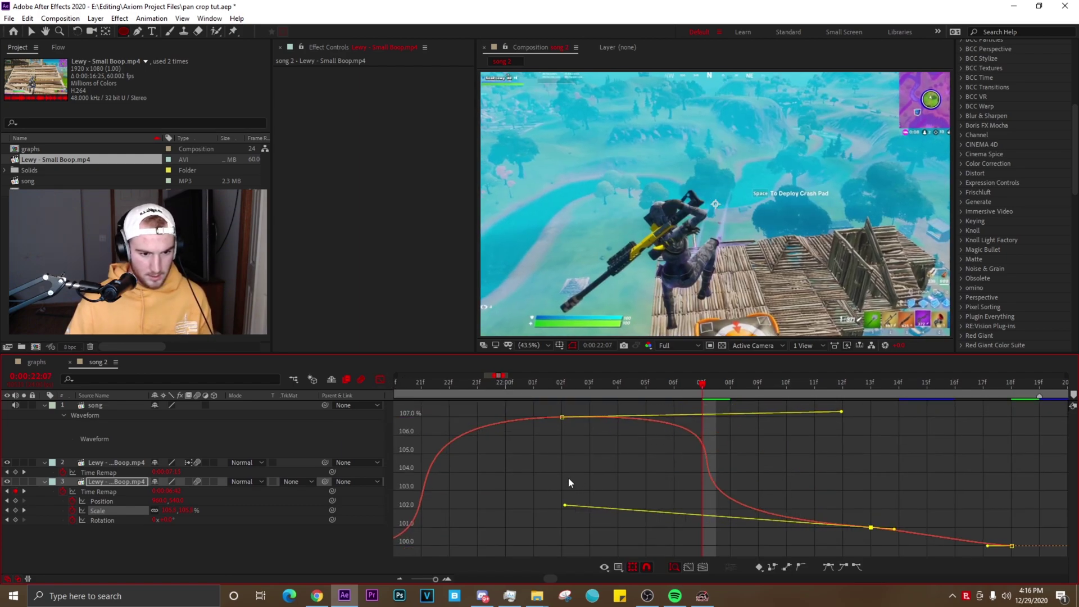
left_click_drag(841, 411, 829, 409)
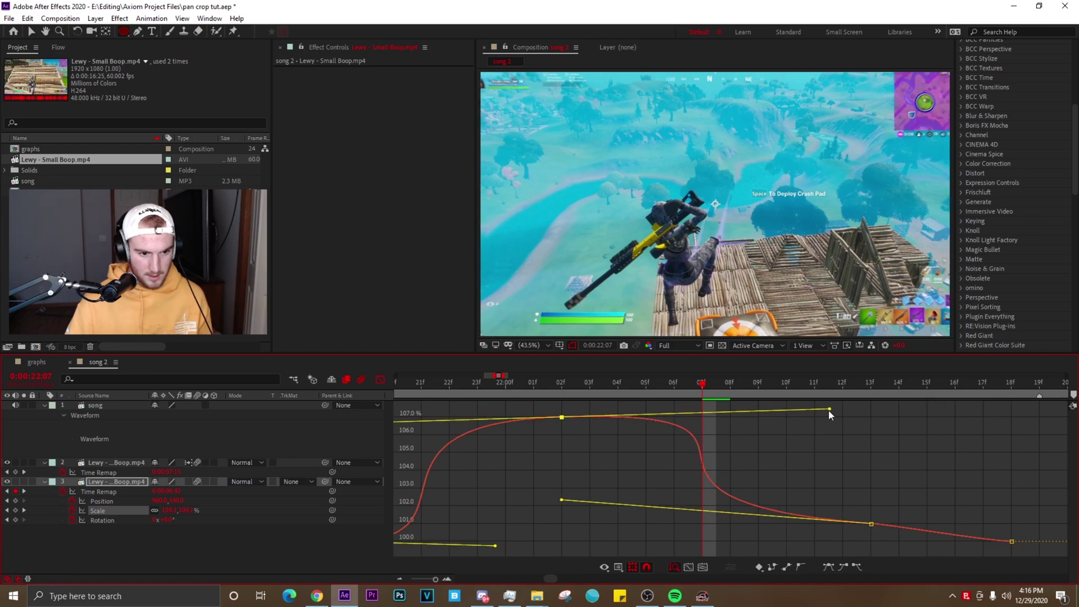
left_click_drag(768, 527, 564, 502)
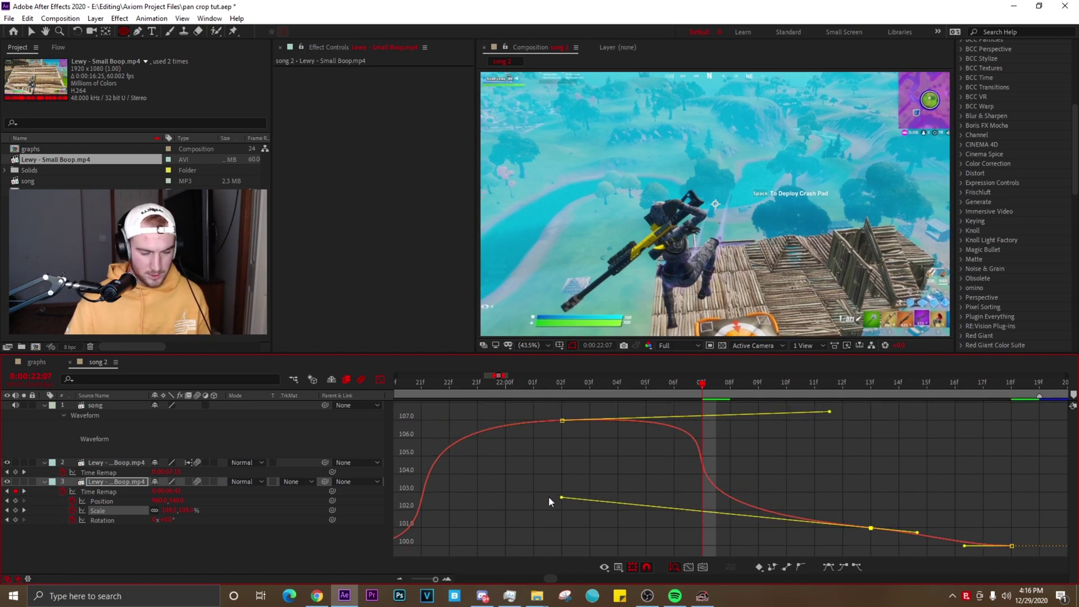
key("ctrl+s")
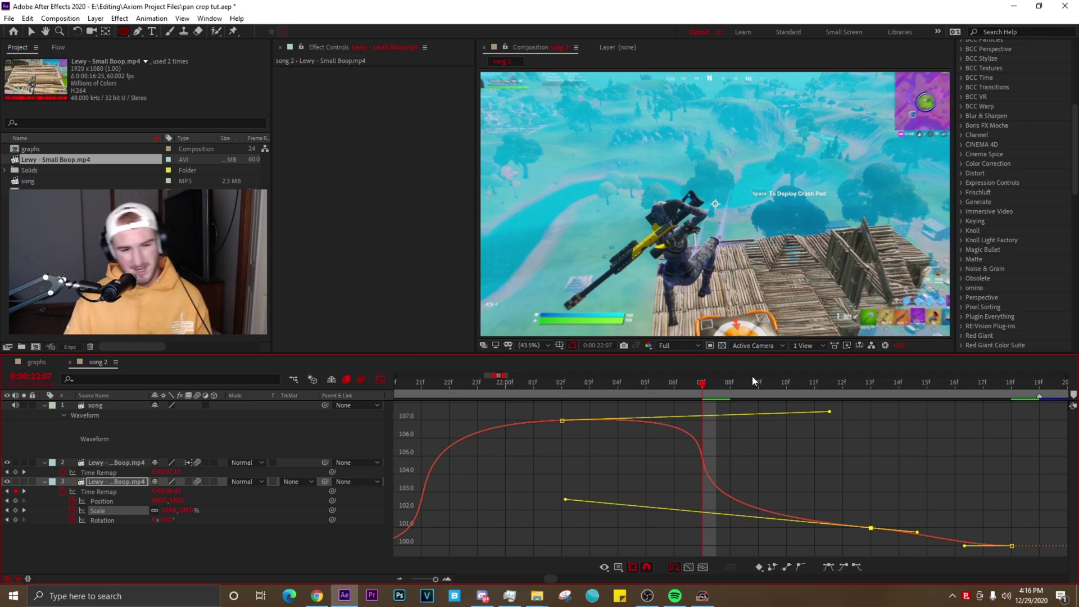
Lower the incoming handle of the 0:00:22:02 Scale keyframe to about 105% so the curve keeps rising past it, and preview the result.
left_click(380, 380)
left_click(380, 380)
scroll(762, 501, "up", 1)
scroll(667, 477, "up", 1)
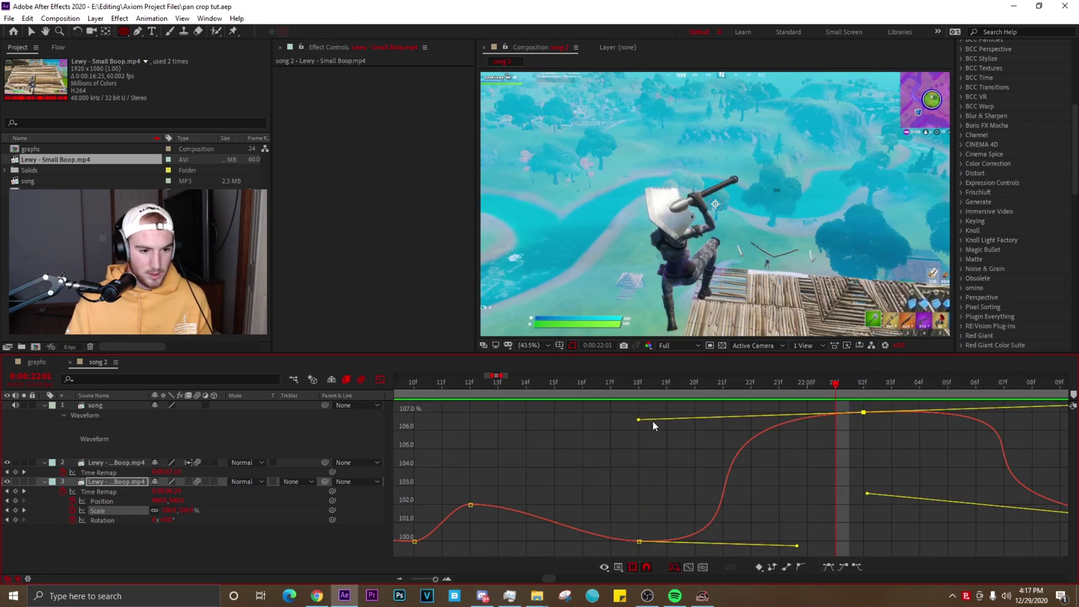
key("j")
left_click_drag(634, 418, 639, 446)
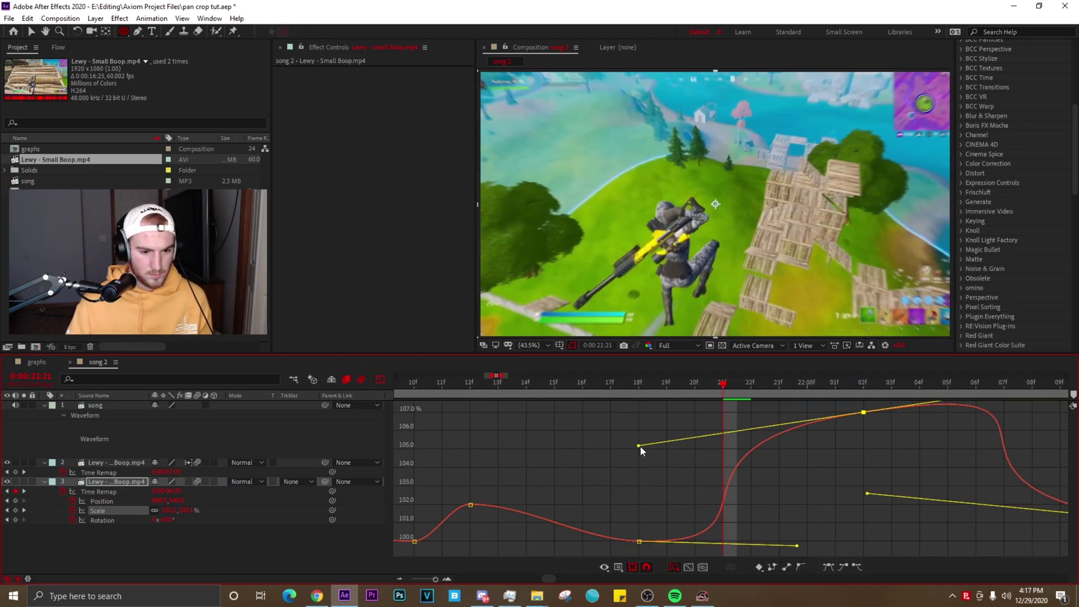
key("space")
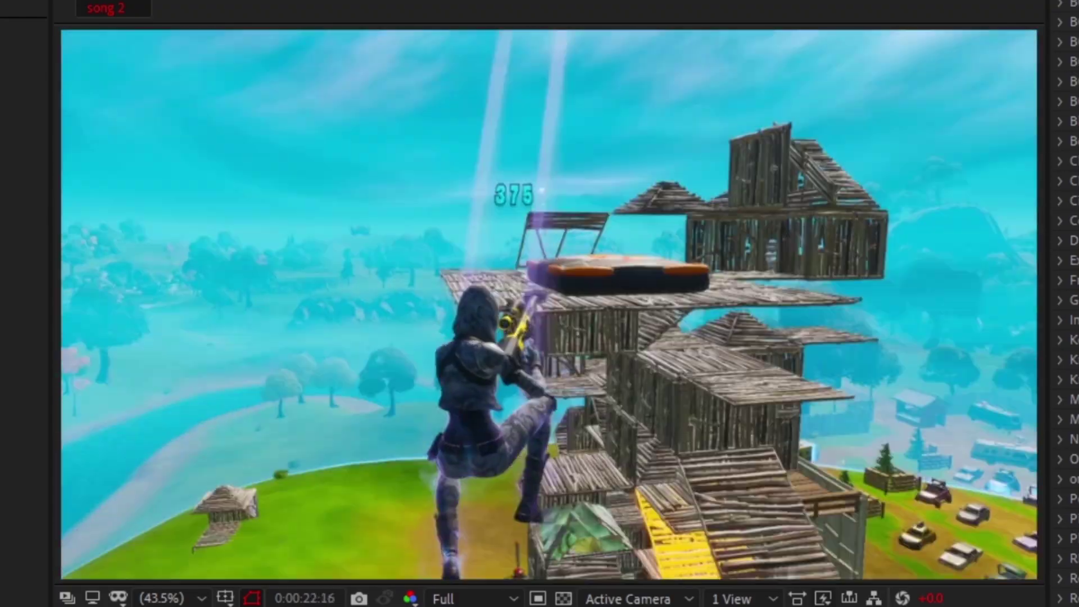
Review the lower gameplay clip's Scale curves in the graph editor and play back the animation.
scroll(341, 355, "right", 10)
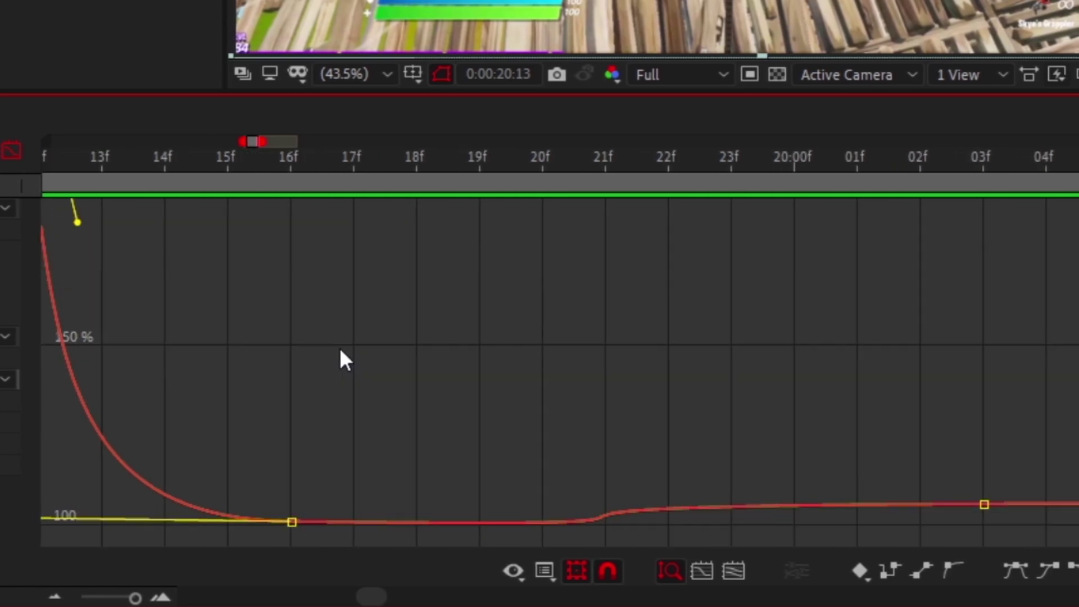
scroll(349, 342, "right", 5)
scroll(429, 310, "right", 10)
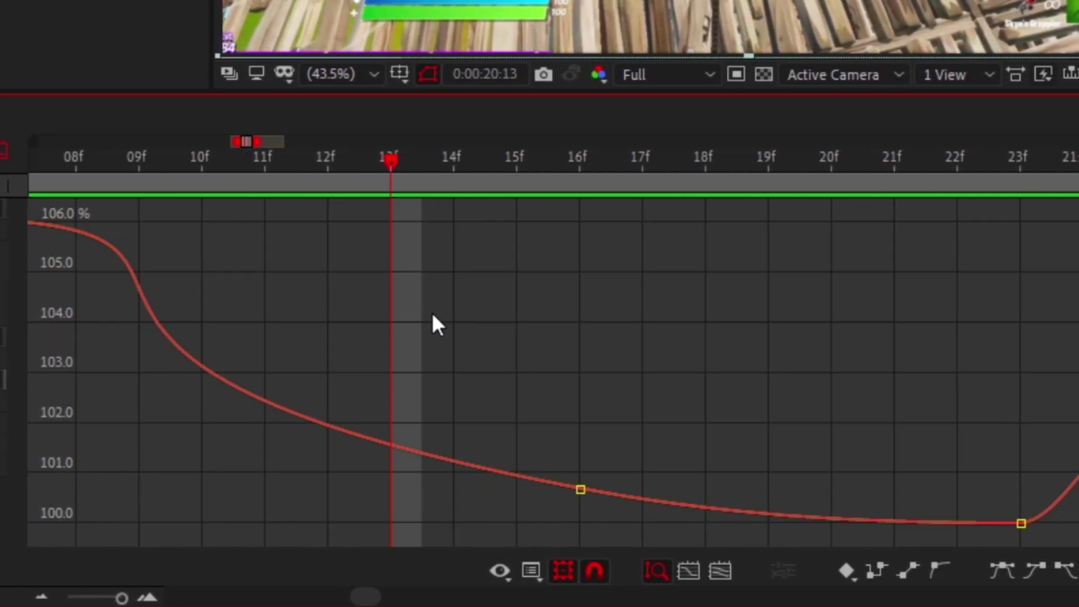
scroll(455, 297, "right", 13)
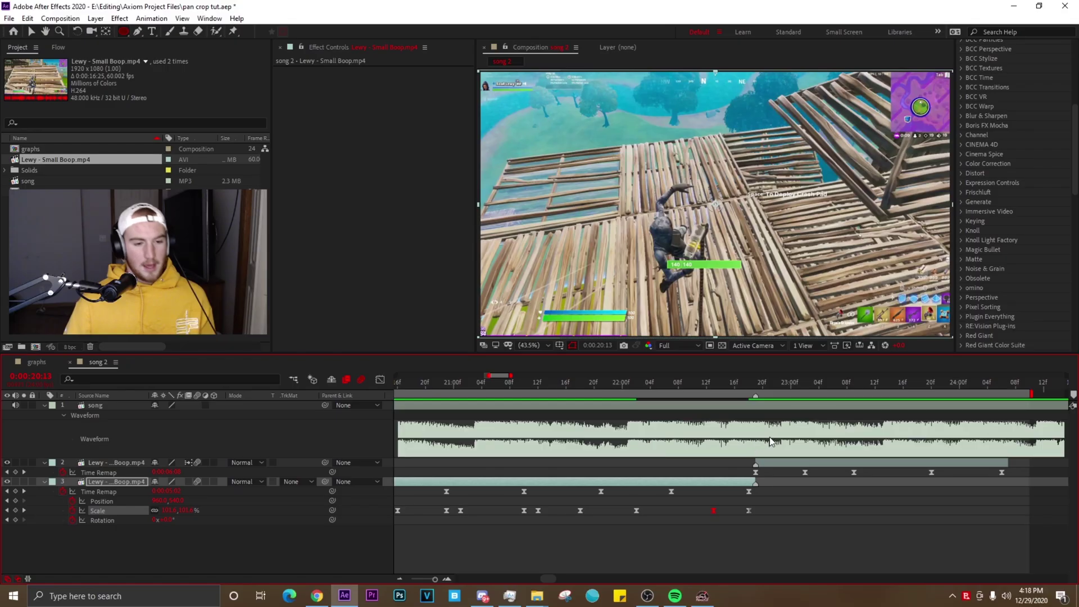
key("space")
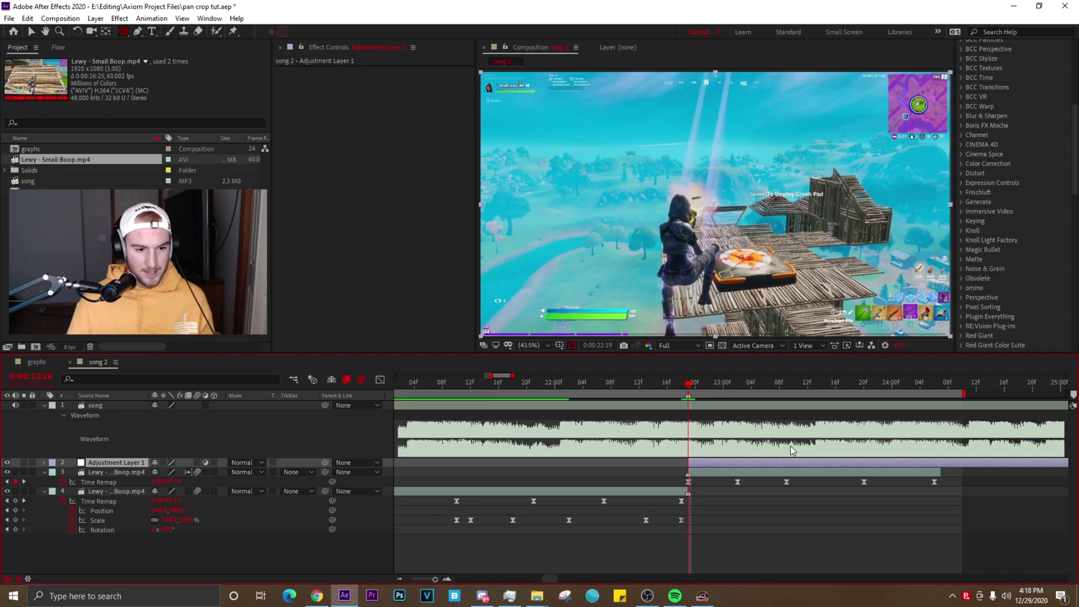
Apply the Transform effect to the adjustment layer above the gameplay clips.
key("ctrl+space")
type("transf")
key("Return")
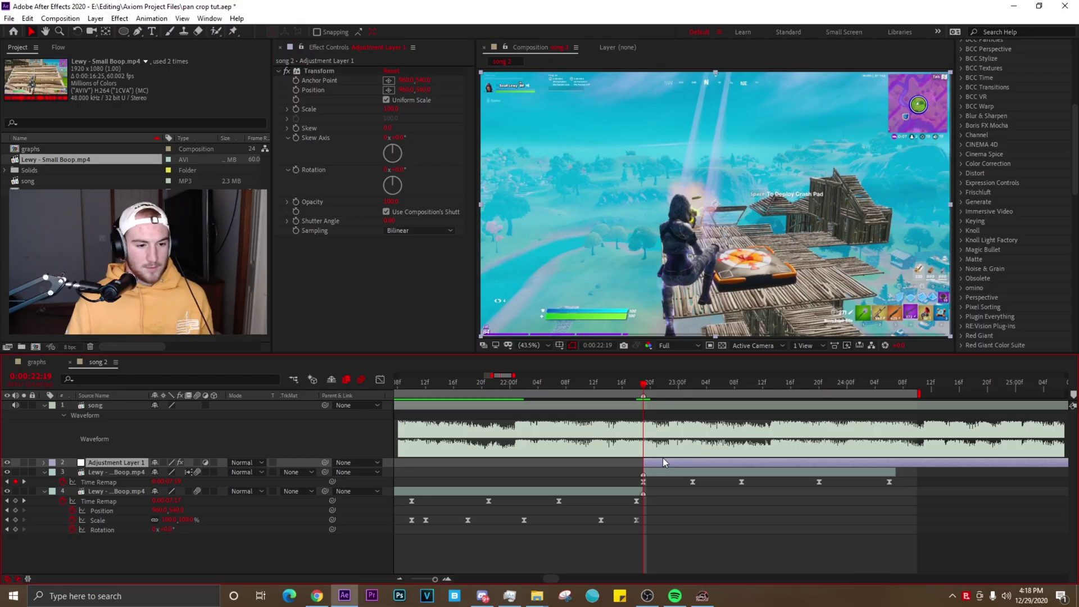
Trim the adjustment layer's start to 0:00:22:16, three frames before the cut between the clips.
scroll(662, 457, "up", 2)
key("Page_Up")
key("Page_Up")
key("Page_Up")
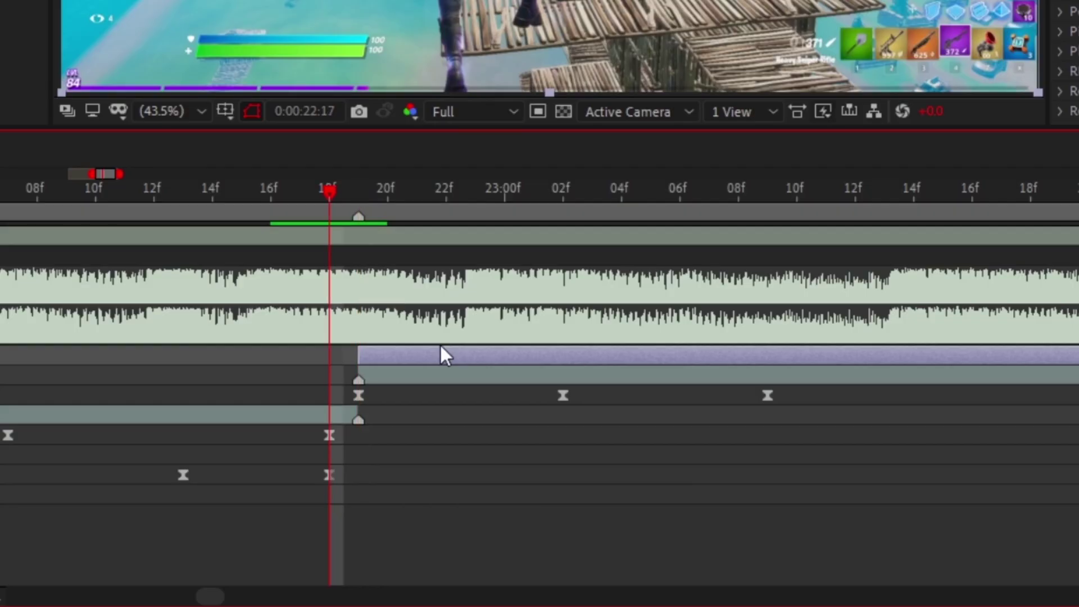
key("alt+bracketleft")
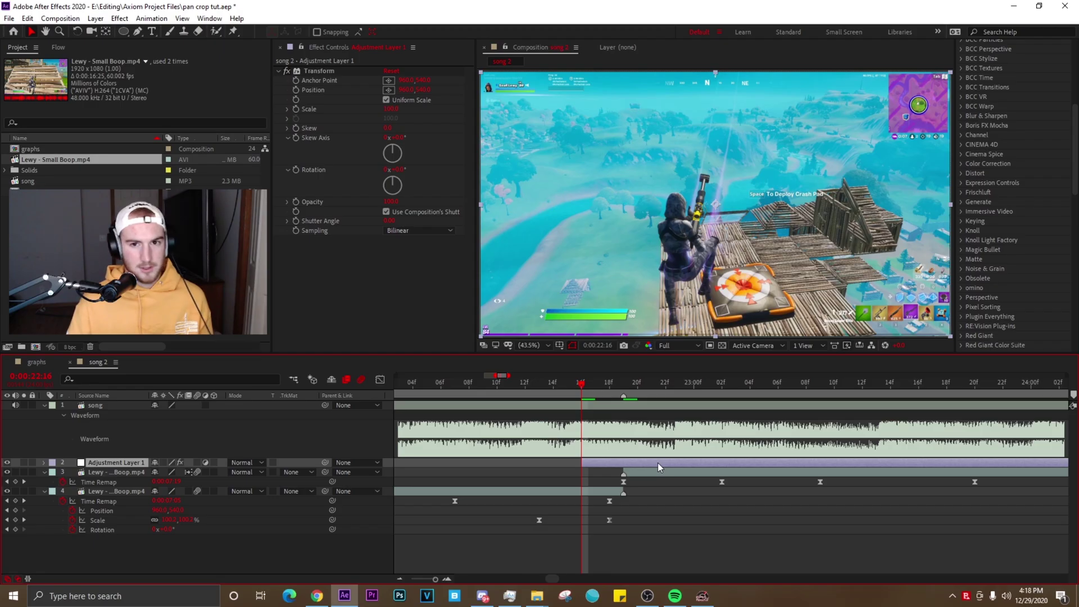
Keyframe the Transform Scale at 200 at 0:00:22:19 and 100 at 0:00:23:15, trimming the adjustment layer's end at 0:00:23:15.
left_click(166, 481)
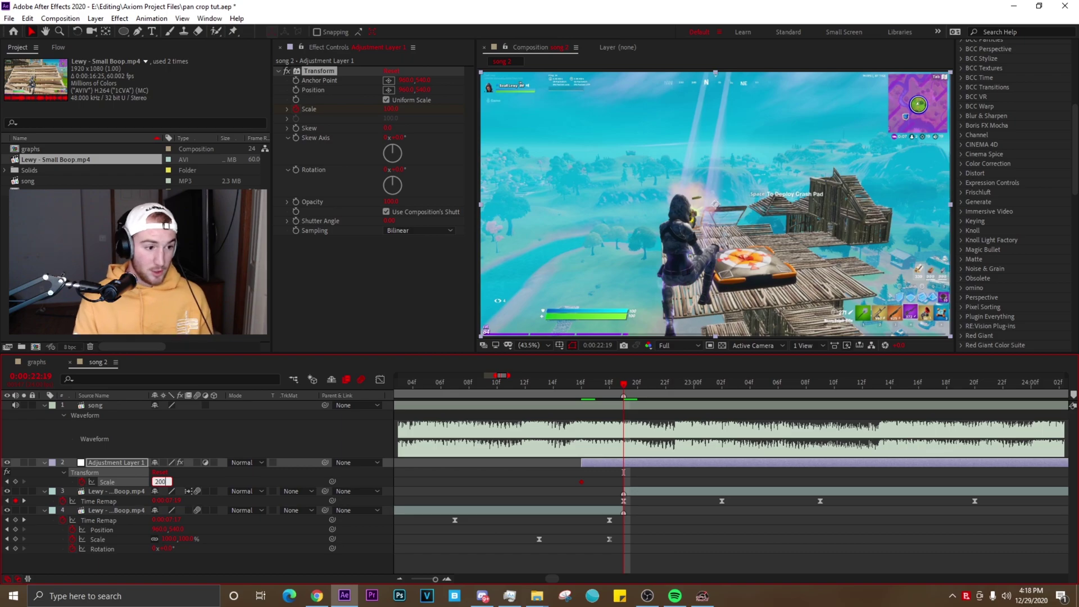
type("200")
key("Return")
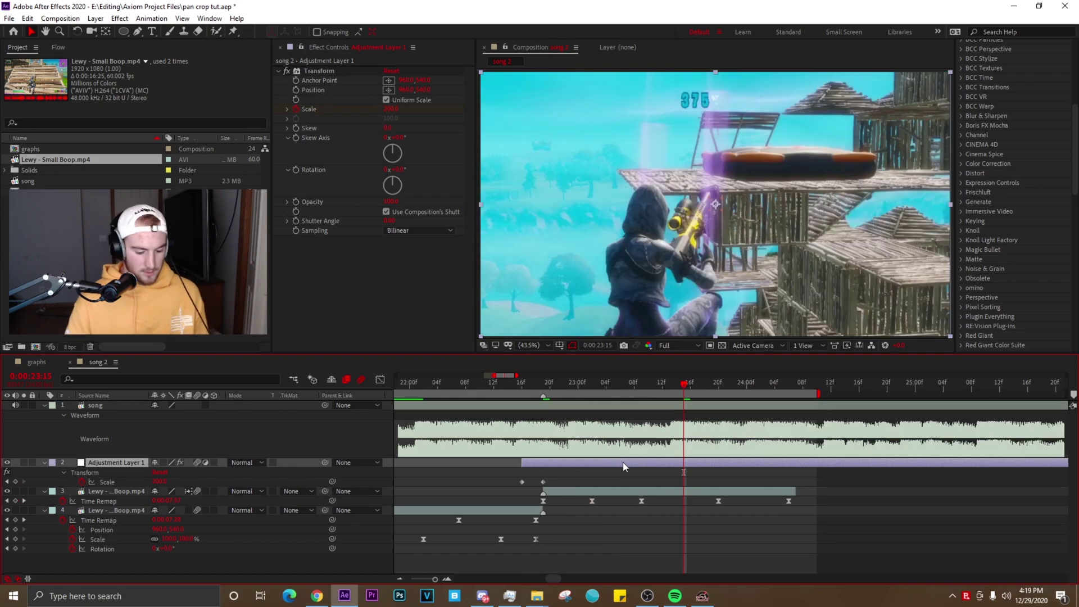
key("alt+bracketright")
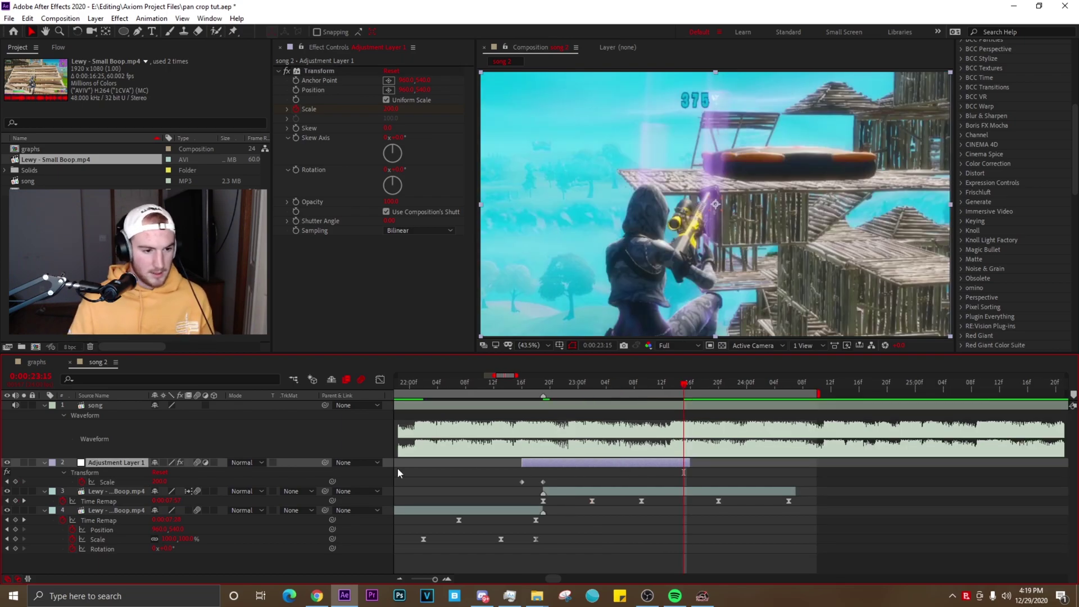
key("Return")
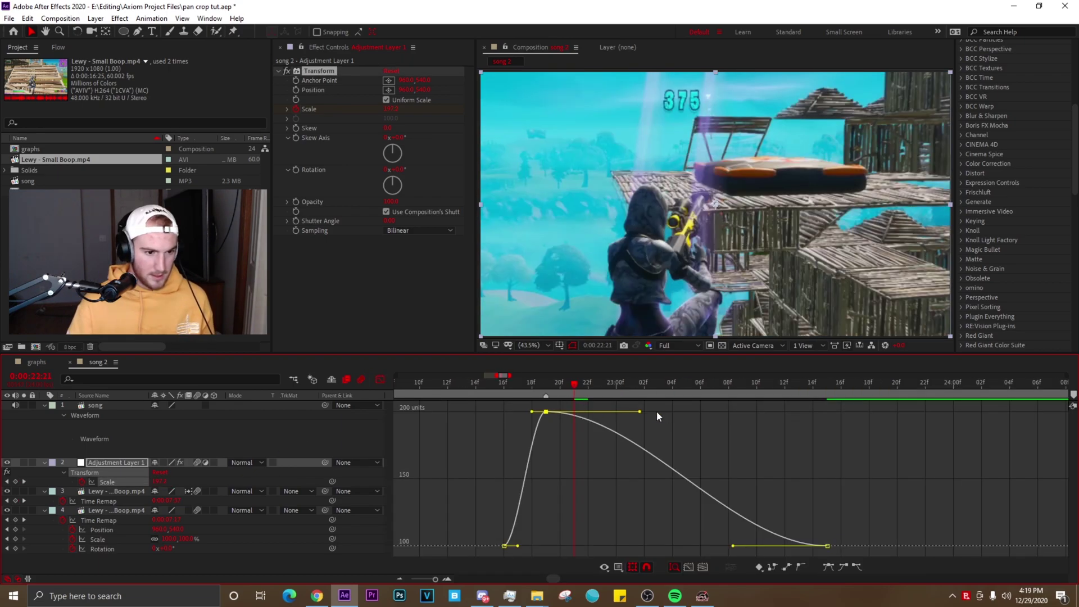
Reshape the Transform Scale curve to rise sharply into 0:00:22:19 and drop steeply right after, levelling out toward 0:00:23:15.
left_click_drag(640, 411, 558, 502)
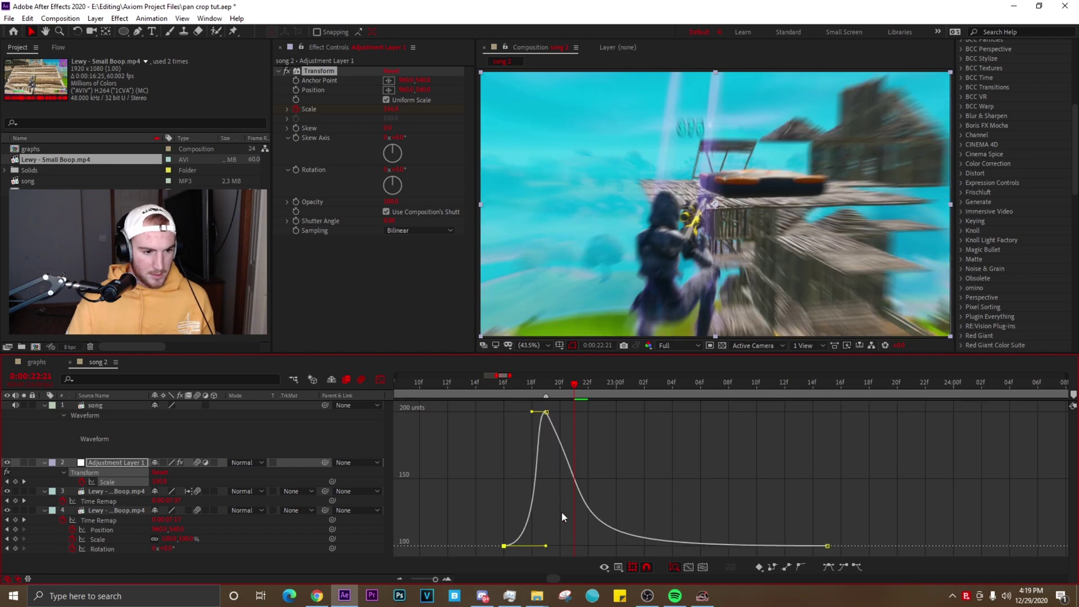
left_click_drag(634, 446, 420, 386)
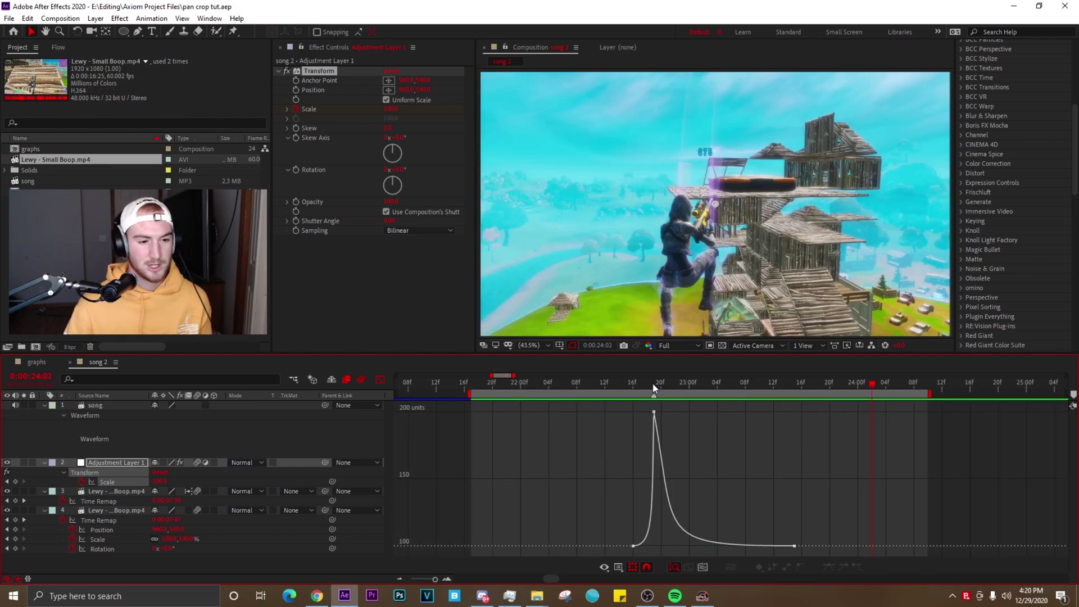
left_click_drag(652, 384, 827, 425)
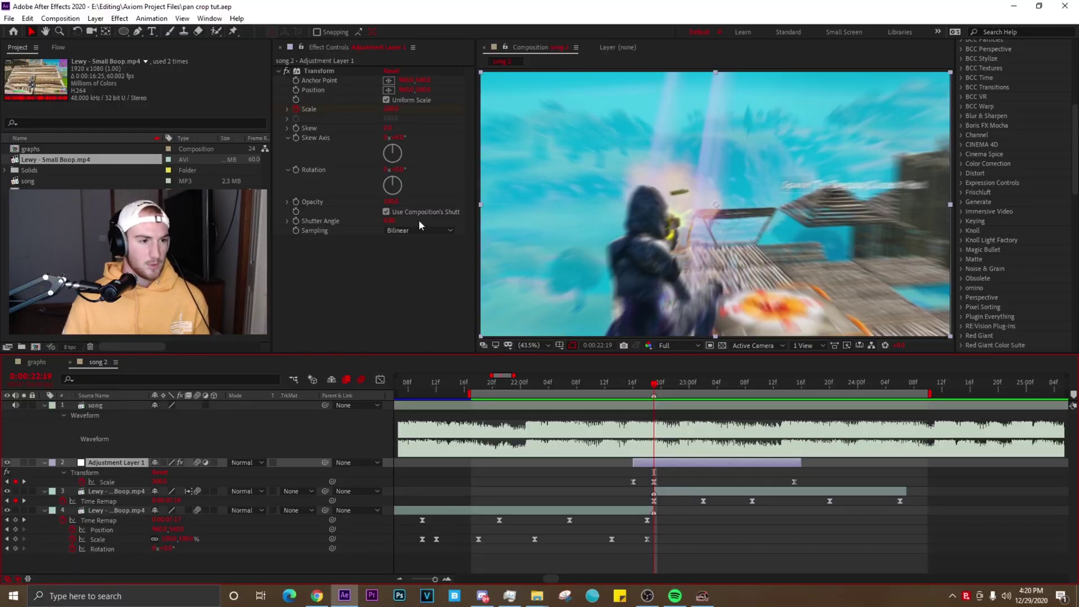
Start keyframing the Transform Rotation at 0° at 0:00:22:19 and set it to 3° at 0:00:22:21.
left_click(296, 169)
scroll(677, 460, "up", 1)
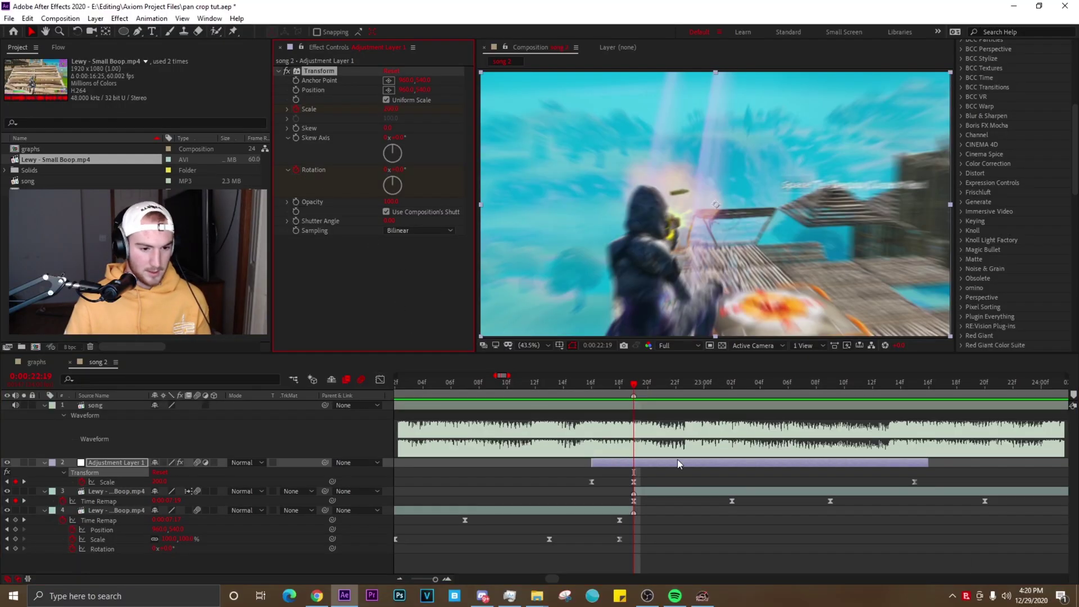
left_click(676, 461)
key("Page_Down")
key("Page_Down")
key("u")
key("u")
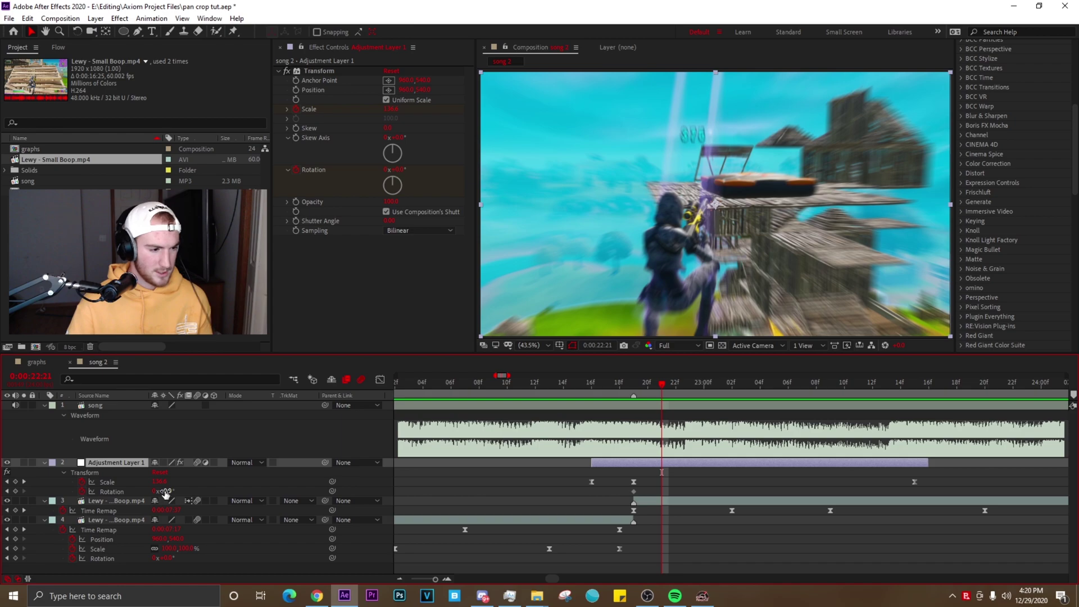
left_click(166, 491)
type("3")
key("Return")
Set the Transform Rotation to -1.5° at 0:00:23:00 and 0° at 0:00:23:04.
left_click(704, 462)
key("Page_Down")
key("Page_Down")
key("Page_Down")
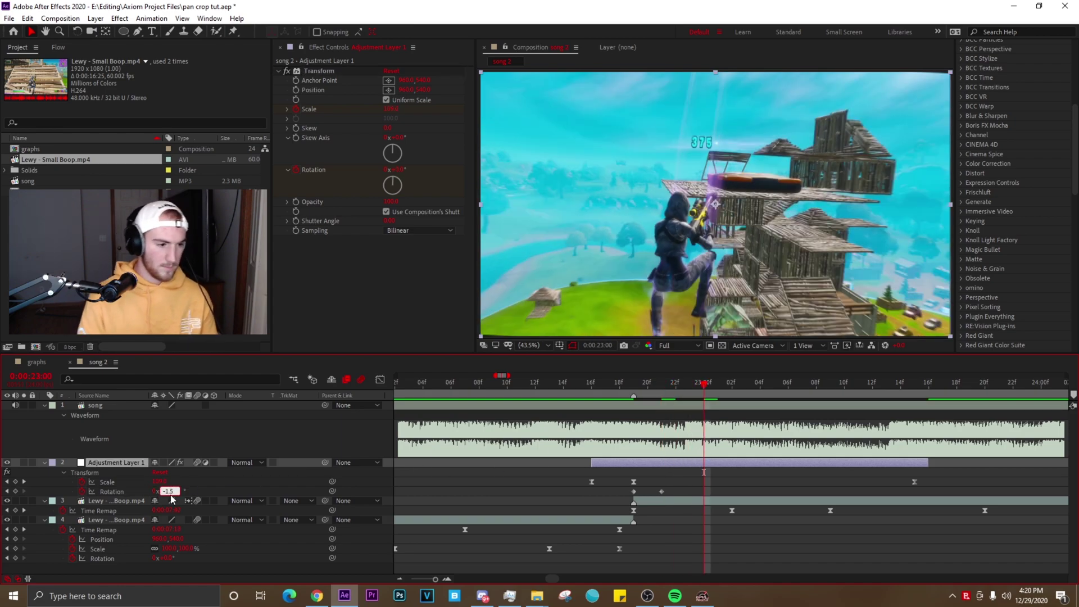
key("Return")
key("Page_Down")
key("Page_Down")
key("Page_Down")
key("Page_Down")
type("0")
key("Return")
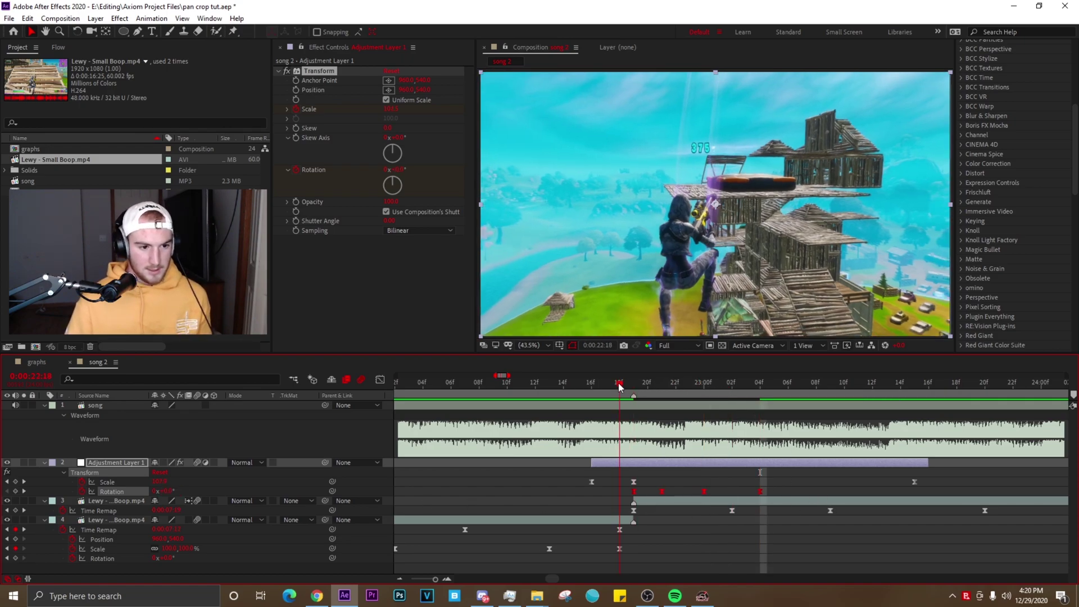
Stretch the eased Rotation keyframes so the last one falls at 0:00:23:05, and check the motion around the cut.
left_click_drag(618, 384, 708, 384)
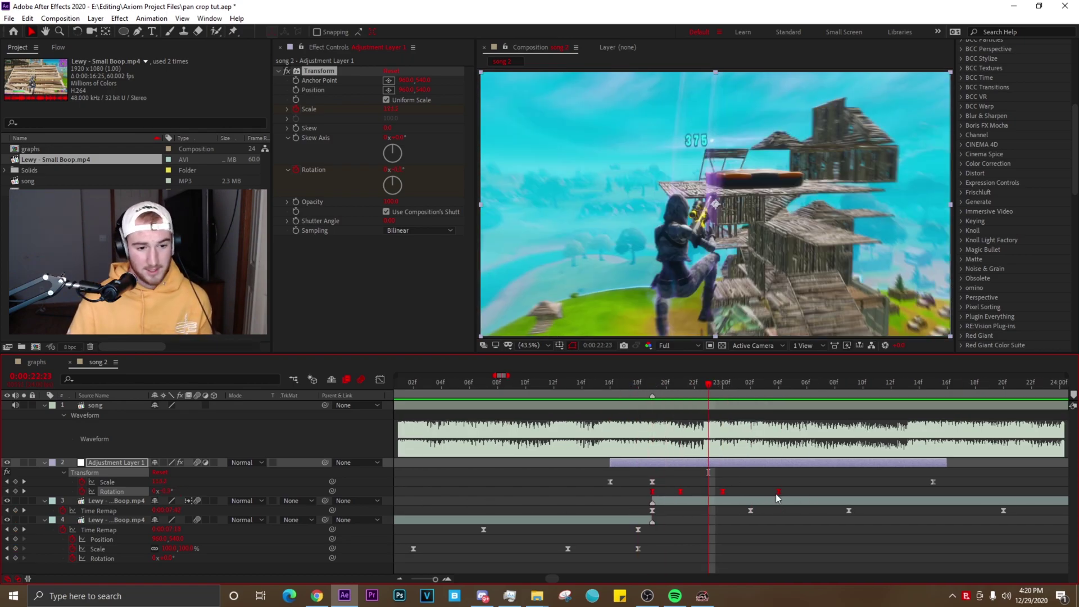
left_click_drag(776, 493, 761, 490)
left_click_drag(830, 496, 636, 491)
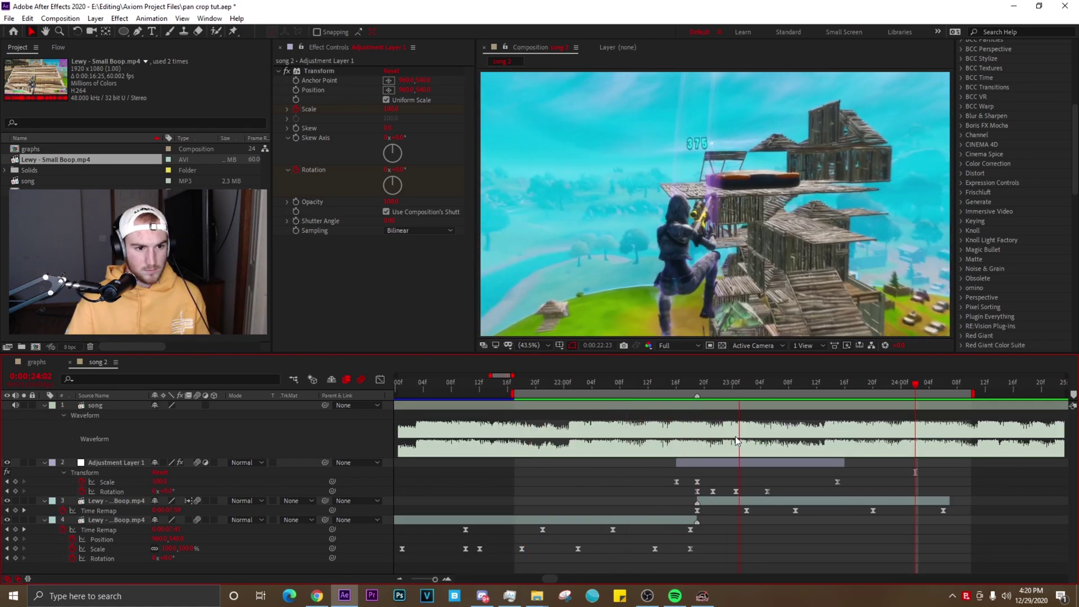
left_click_drag(735, 384, 791, 384)
left_click_drag(746, 384, 656, 384)
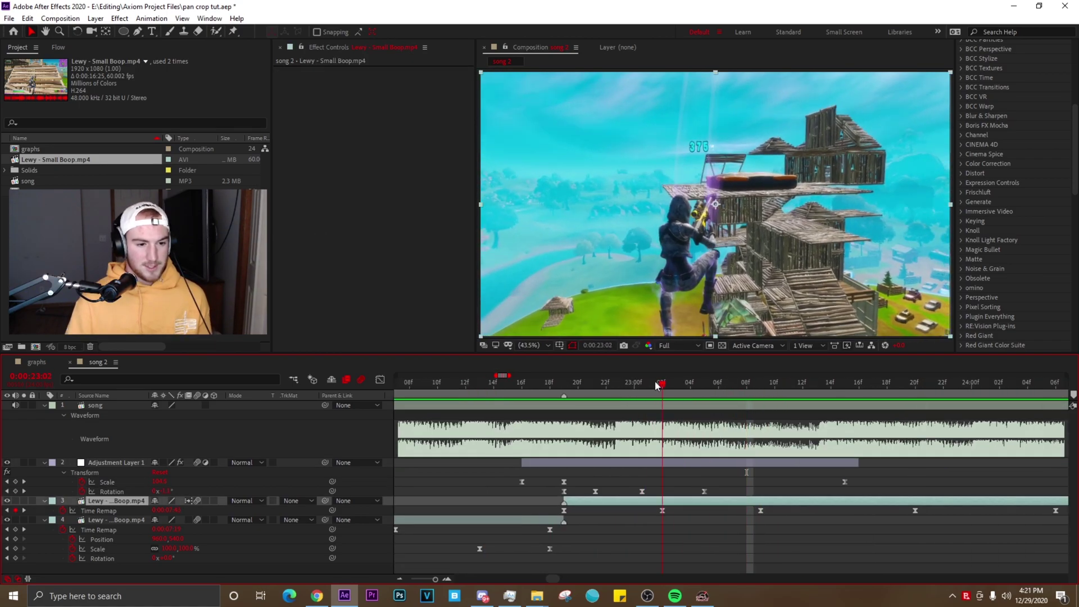
Step through the upper clip's speed change up to 0:00:23:09 and keyframe its Scale at 110% at 0:00:23:02.
key("Page_Down")
key("Page_Down")
key("Page_Down")
key("Page_Down")
key("Page_Down")
key("Page_Down")
key("Page_Down")
left_click_drag(711, 382, 701, 419)
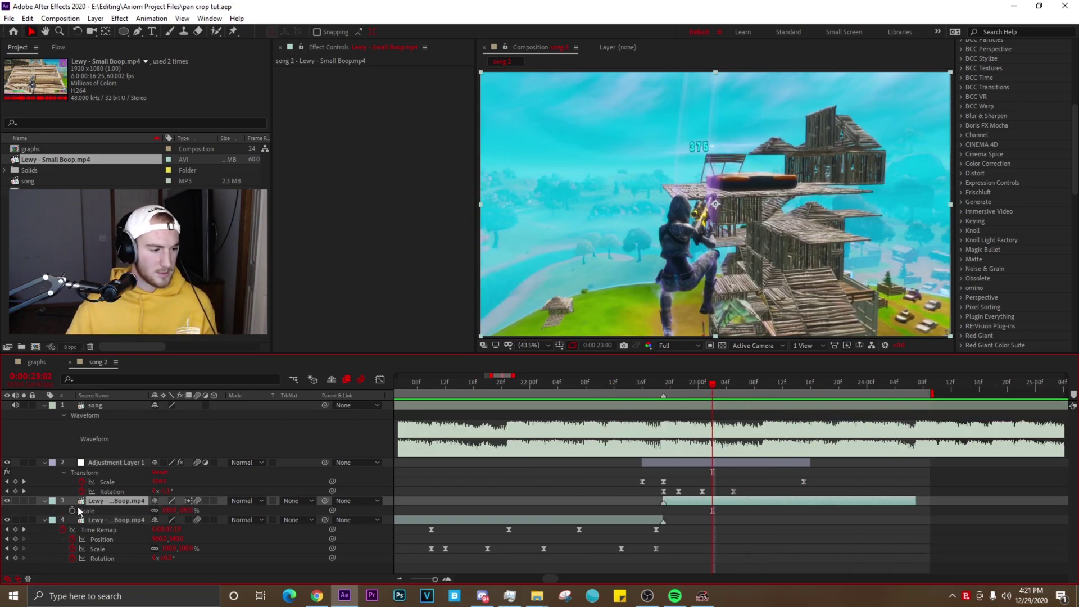
left_click(72, 510)
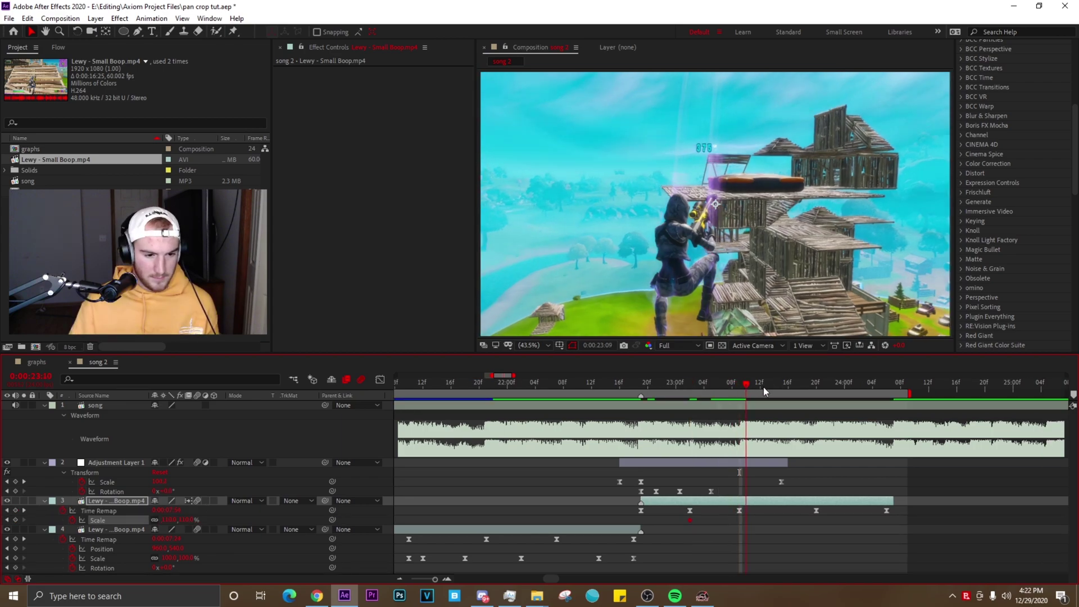
Set the upper clip's Scale to 100% at 0:00:23:15, 108% at 0:00:24:01 and about 560% at 0:00:24:06.
left_click(782, 392)
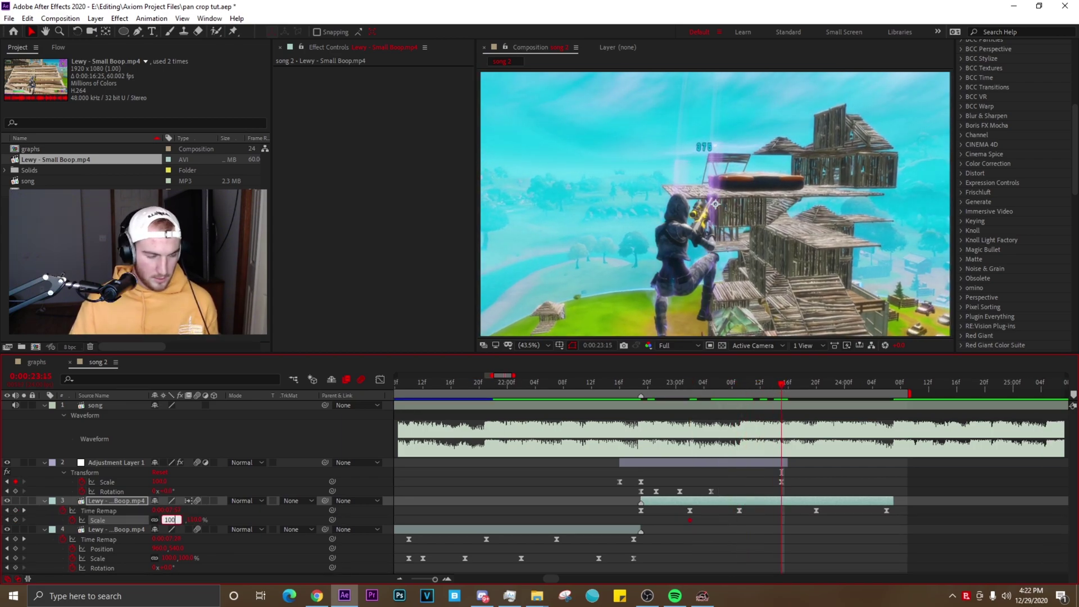
left_click(853, 388)
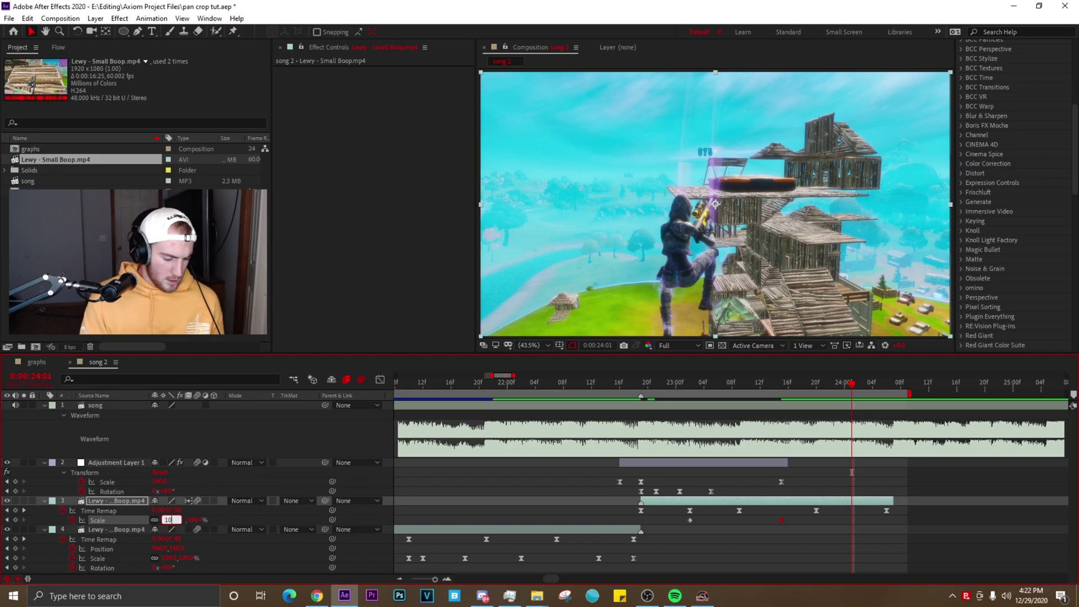
key("Return")
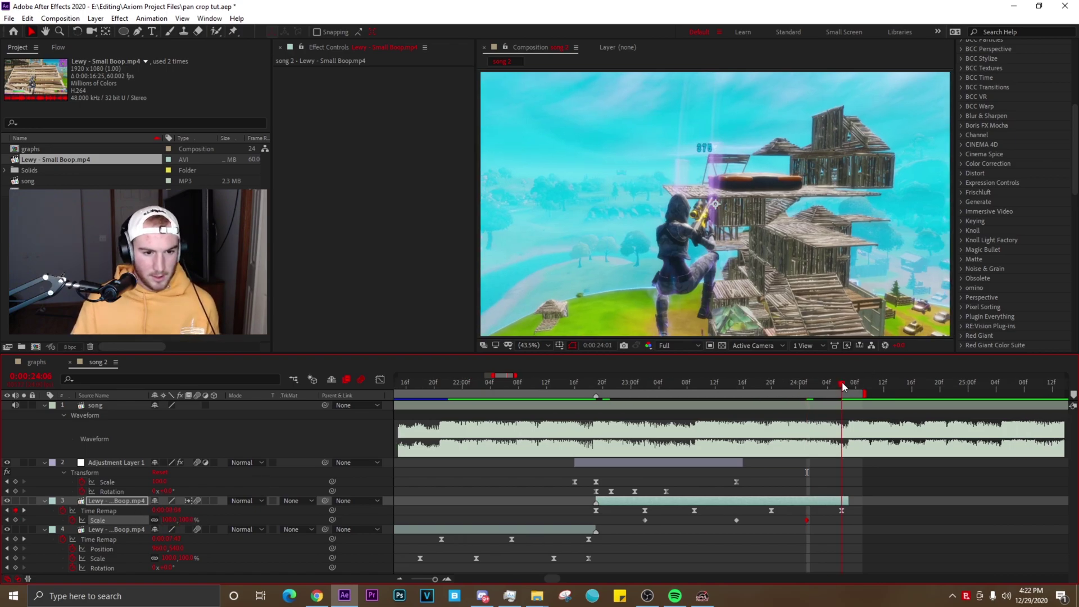
left_click(843, 387)
left_click_drag(170, 520, 393, 506)
Lengthen the facing ease handles of the Scale keyframes at 0:00:23:02 and 0:00:23:15 so the drop is steepest near 0:00:23:09.
left_click_drag(646, 382, 669, 382)
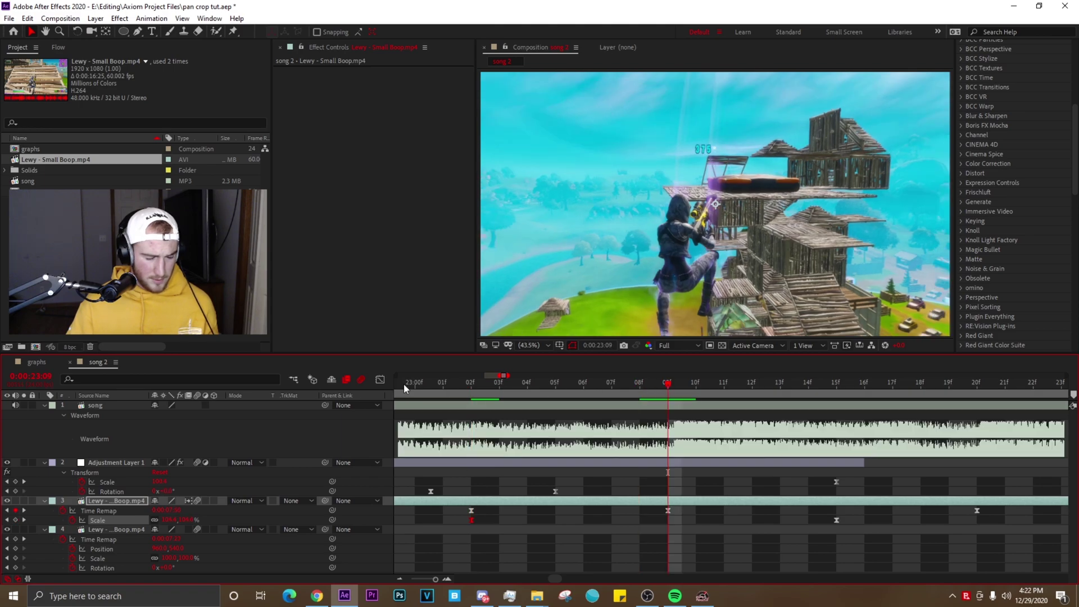
left_click(380, 379)
left_click_drag(707, 454, 369, 396)
left_click_drag(603, 413, 840, 417)
left_click_drag(725, 545, 523, 535)
scroll(548, 501, "right", 8)
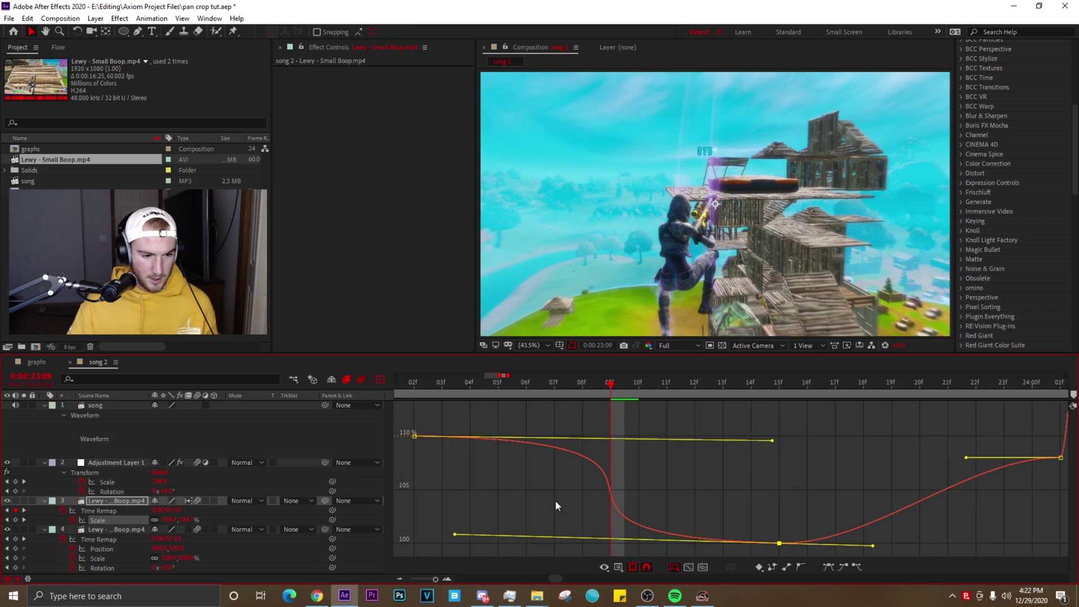
Lengthen the facing ease handles of the Scale keyframes at 0:00:23:15 and 0:00:24:01 so the rise is steepest near 0:00:23:20.
left_click(675, 567)
left_click_drag(760, 545, 961, 552)
key("shift+F3")
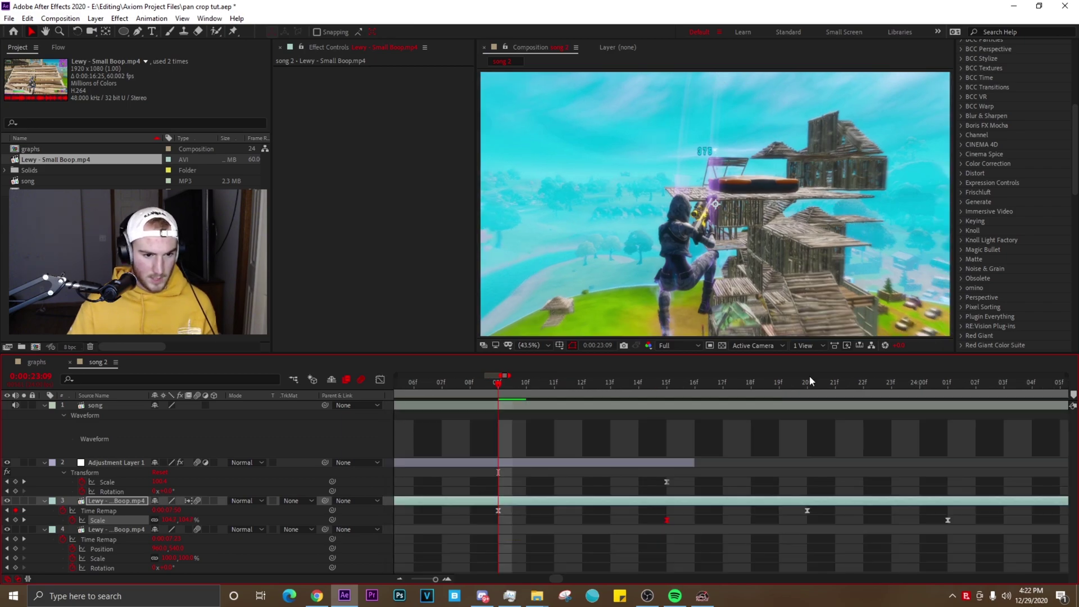
left_click(809, 382)
left_click(380, 380)
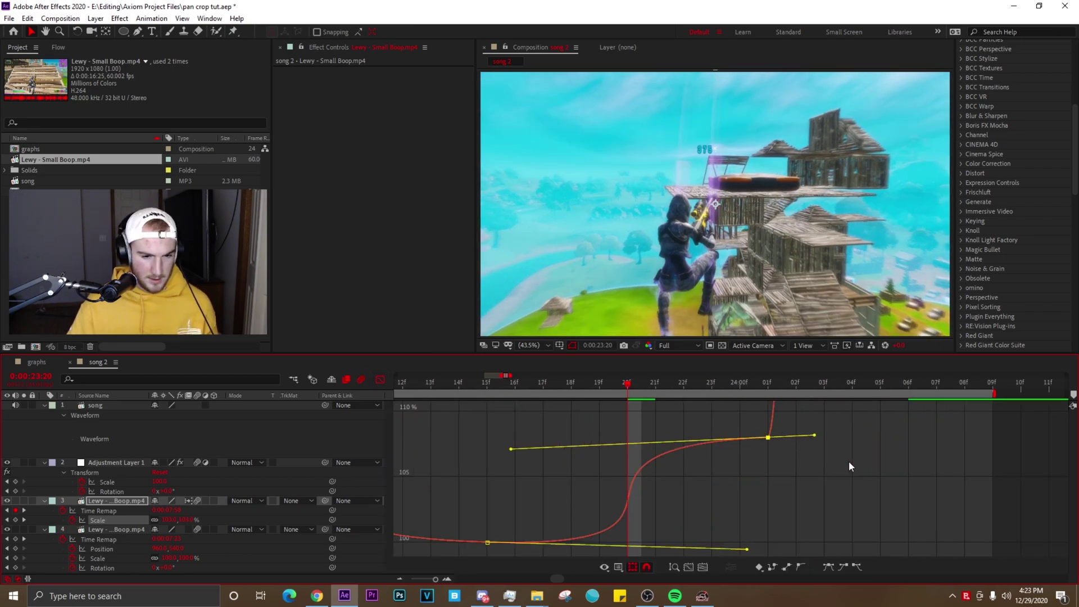
Reshape the Scale curve after 0:00:24:01 to climb gently and shoot up into 0:00:24:06, and return to the layer view.
scroll(848, 461, "right", 4)
left_click_drag(727, 413, 767, 459)
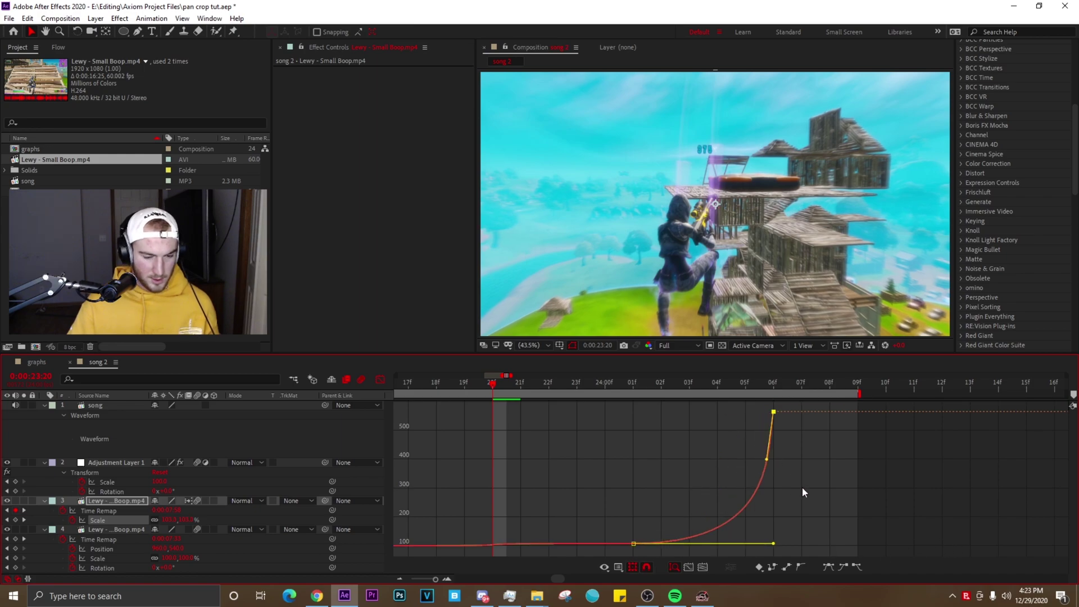
left_click_drag(768, 528, 768, 543)
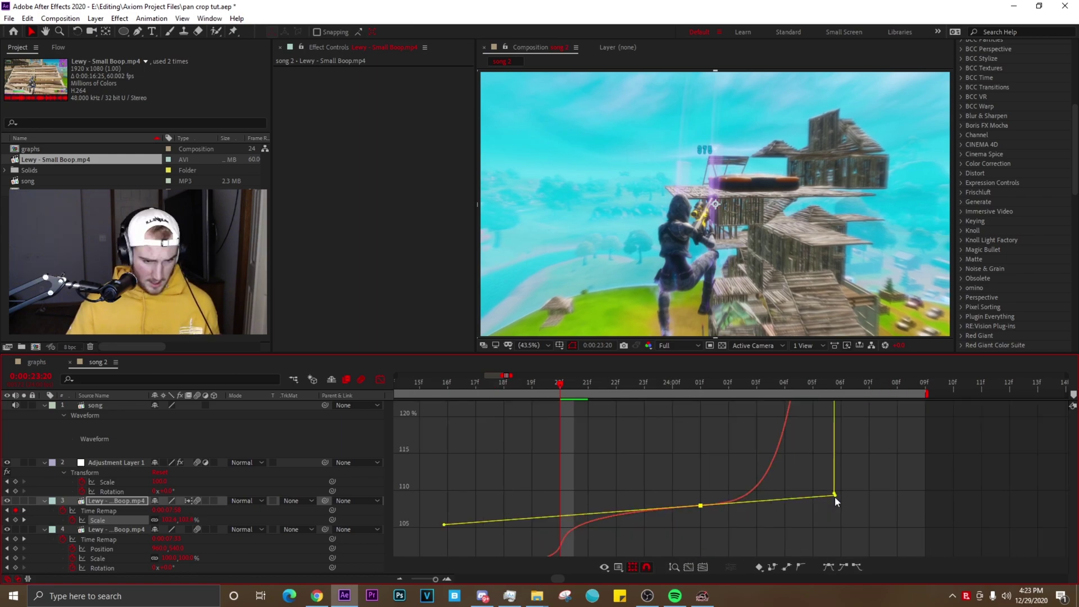
left_click_drag(835, 497, 838, 498)
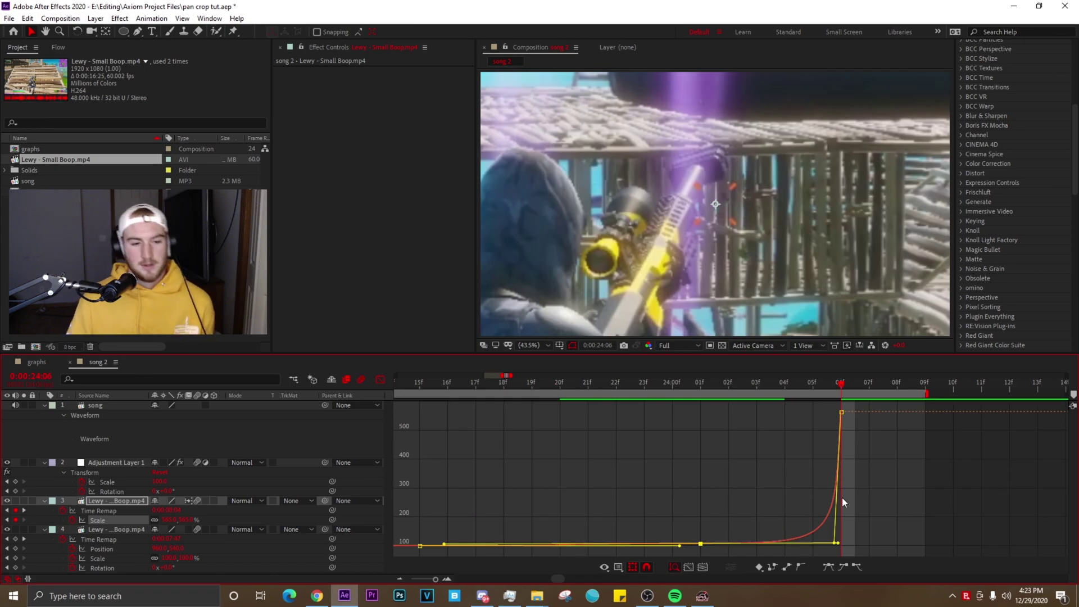
scroll(848, 449, "right", 1)
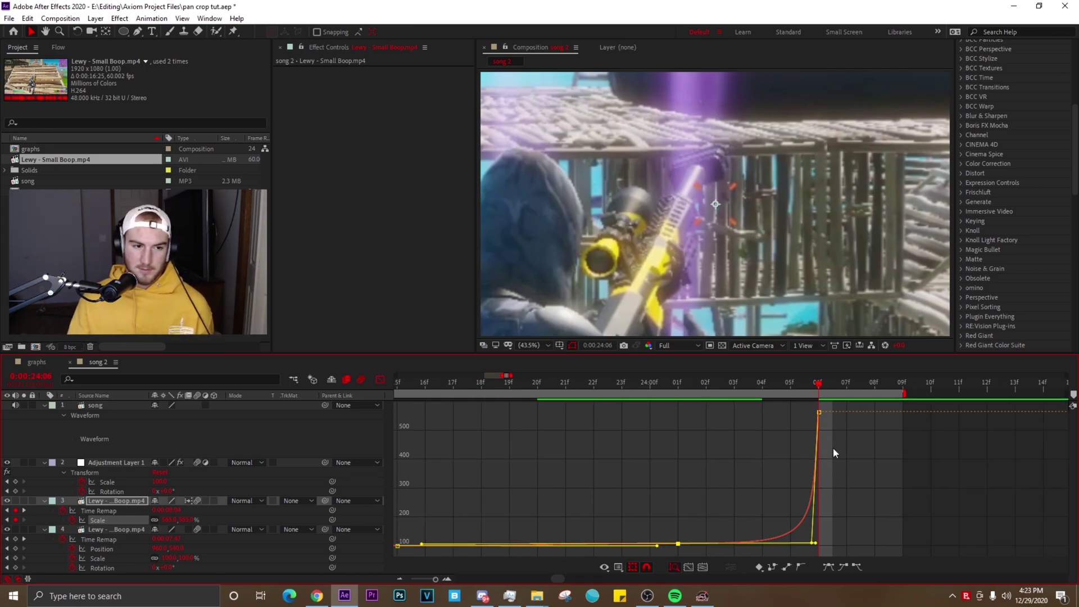
left_click(380, 380)
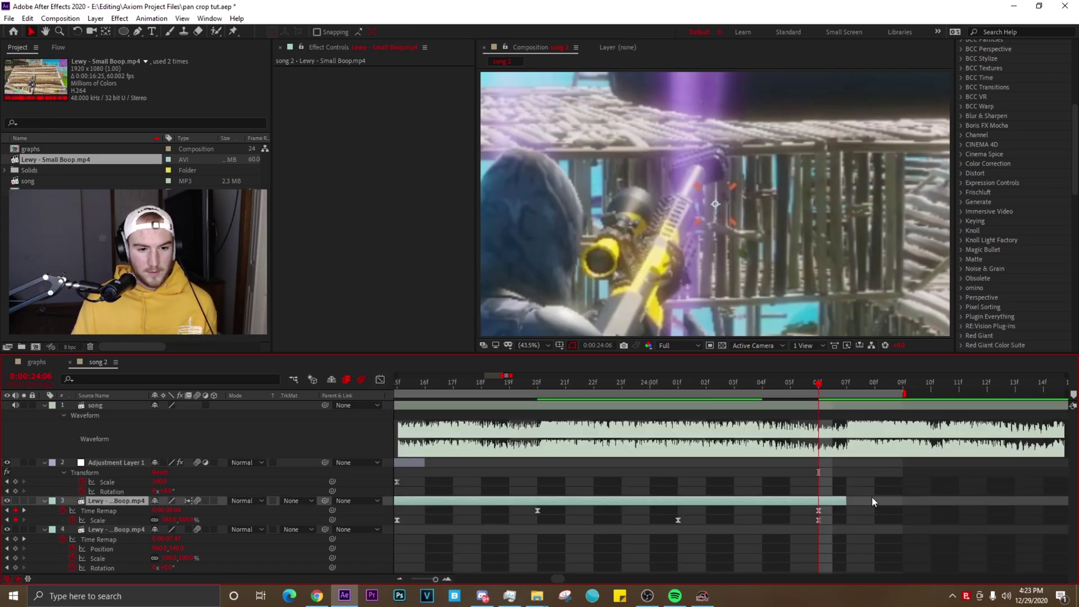
Move the upper clip's last Scale keyframe to 0:00:24:07 and adjust the ease handle of the steep rise in the graph.
mouse_move(819, 387)
left_mouse_down()
mouse_move(849, 382)
mouse_move(818, 382)
left_mouse_up()
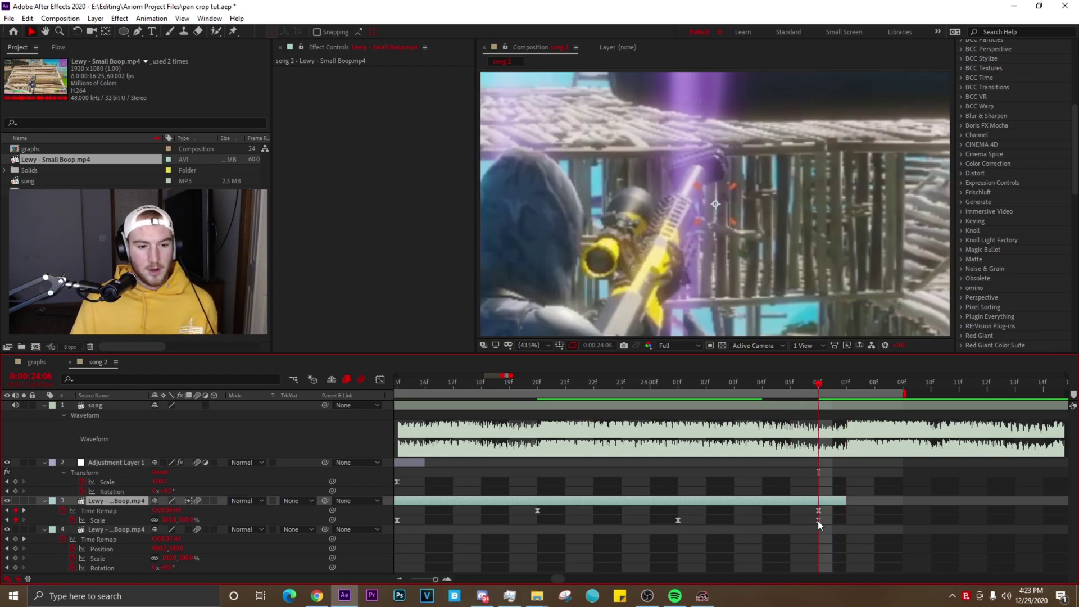
left_click_drag(818, 519, 847, 520)
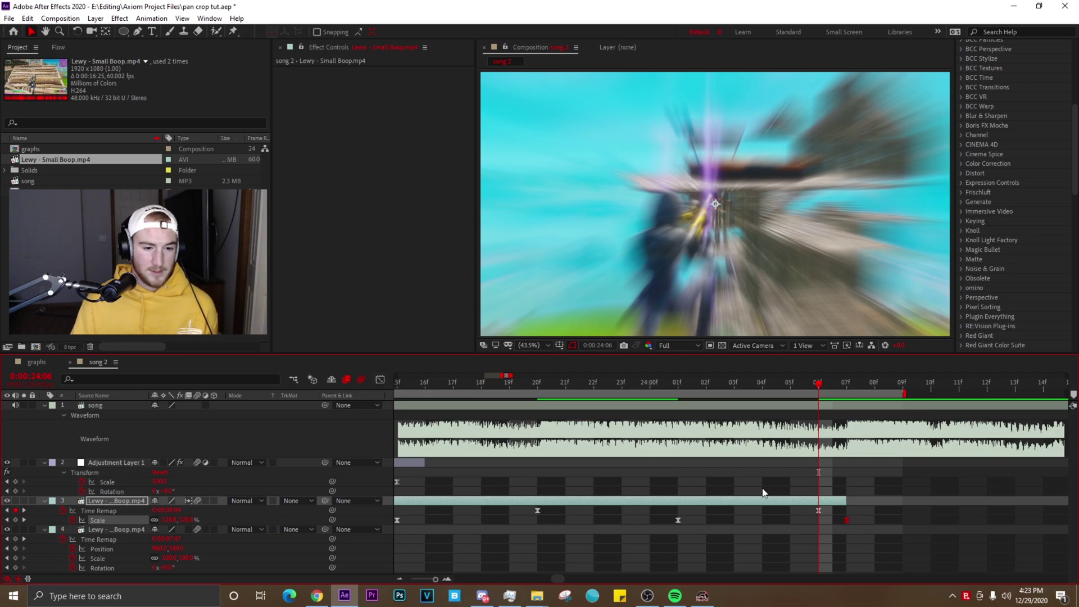
left_click(381, 379)
left_click_drag(836, 536, 807, 529)
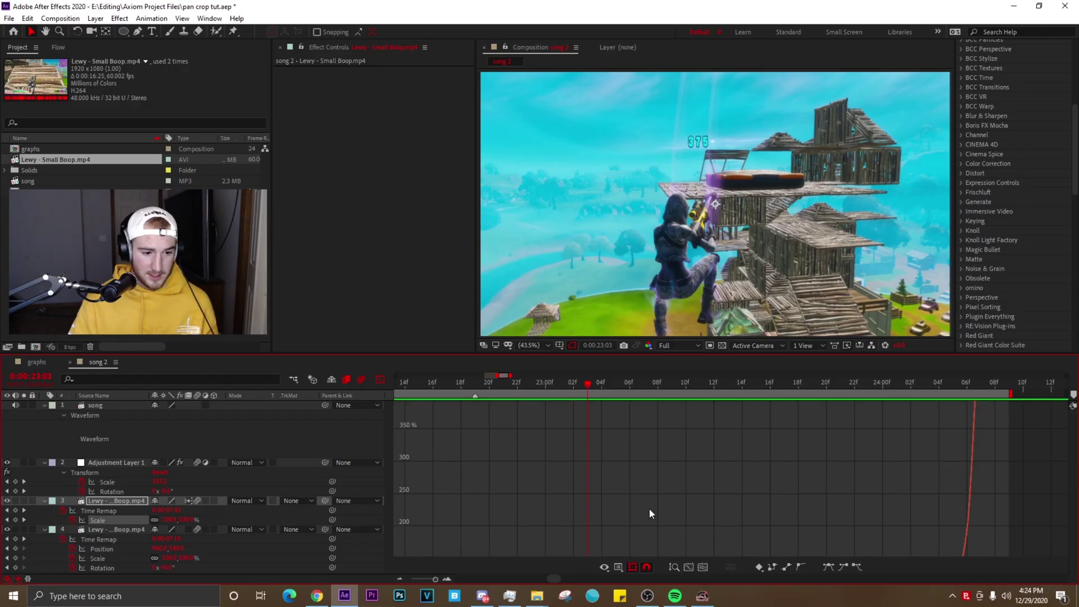
Raise the Scale keyframes at 0:00:23:02 and 0:00:24:01 slightly in the value graph and preview the animation.
scroll(647, 498, "down", 3)
scroll(592, 507, "up", 4)
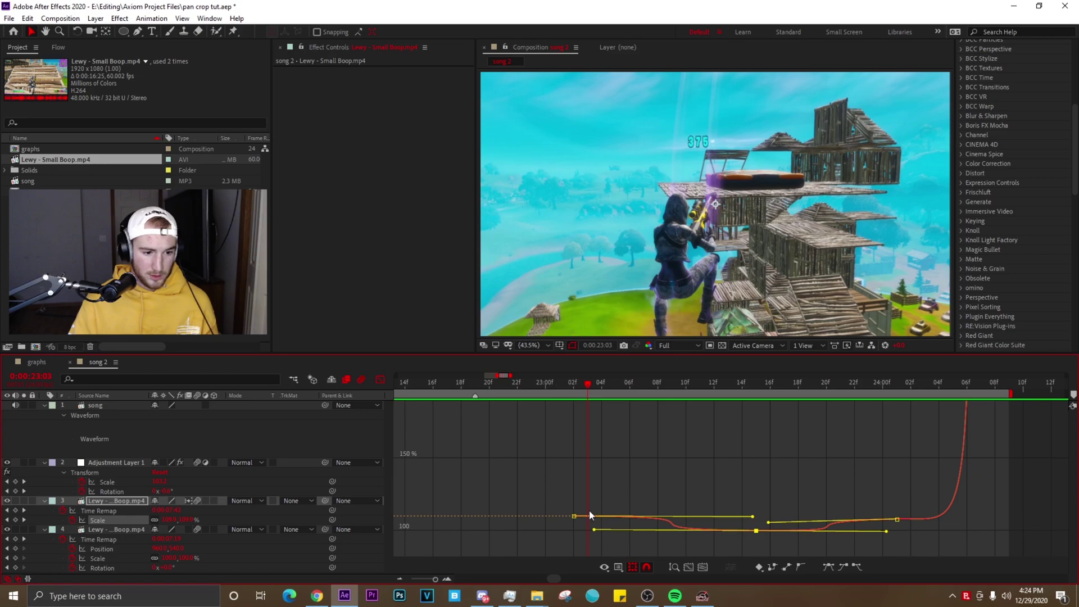
left_click_drag(573, 516, 571, 498)
left_click_drag(897, 524, 897, 512)
key("space")
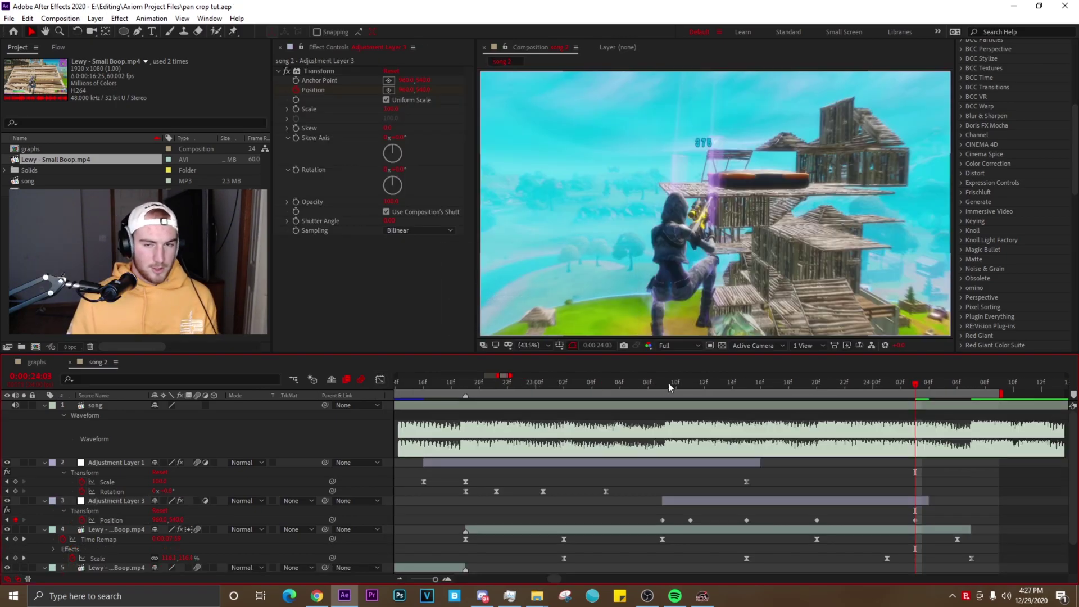
Display the value graph of Adjustment Layer 3's Position, starting at 0:00:23:09.
left_click(663, 386)
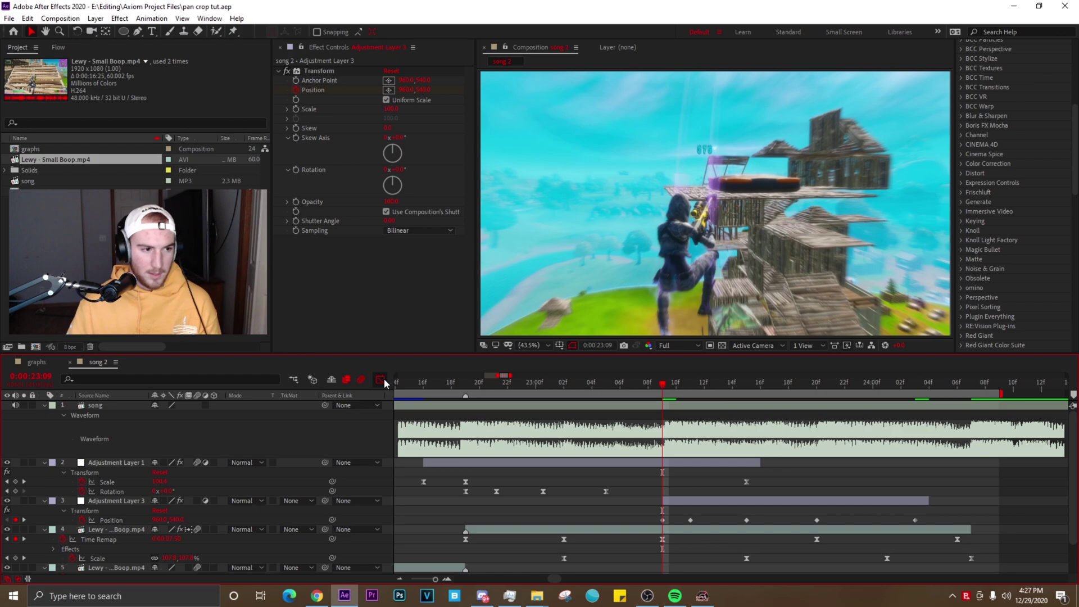
left_click(380, 379)
left_click(116, 482)
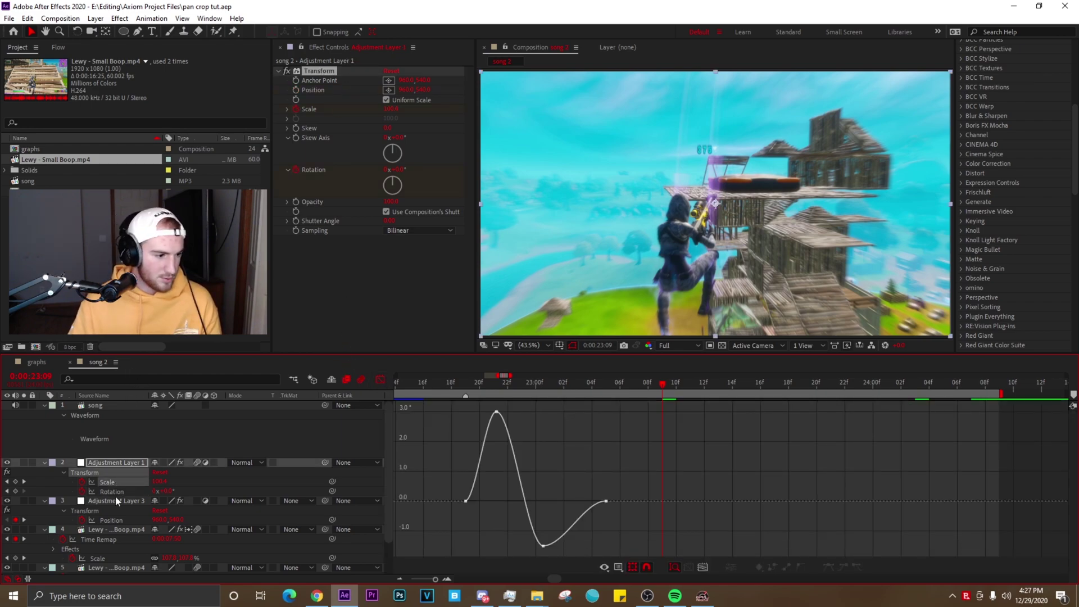
left_click(116, 493)
right_click(114, 521)
left_click(679, 503)
scroll(679, 502, "up", 1)
scroll(675, 511, "right", 2)
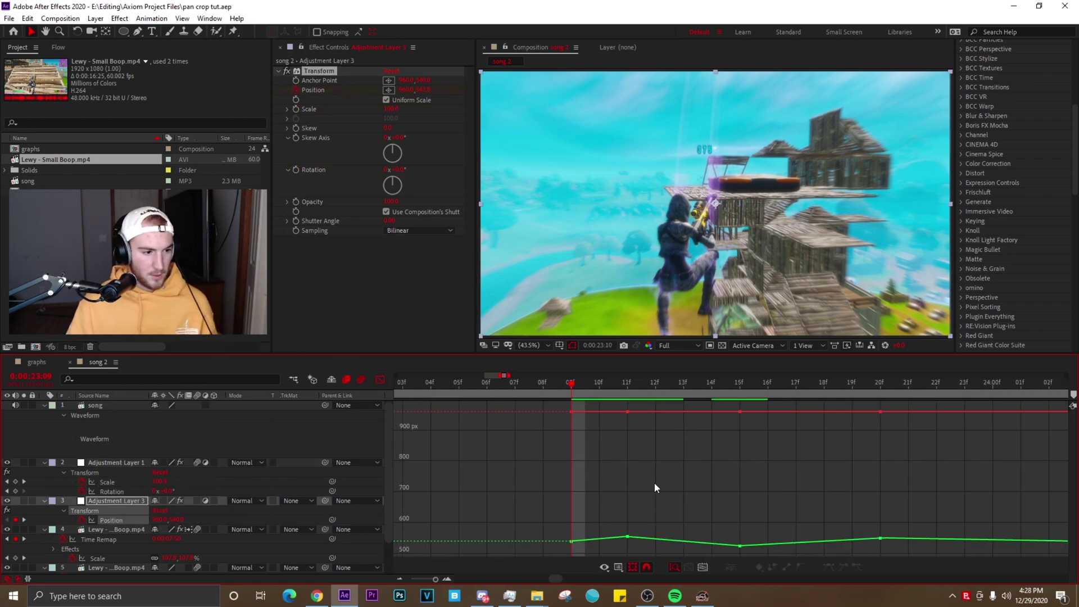
Examine Adjustment Layer 3's Position values at the keyframes 0:00:23:11, 0:00:23:15, 0:00:23:20 and 0:00:24:03.
key("Page_Down")
key("Page_Down")
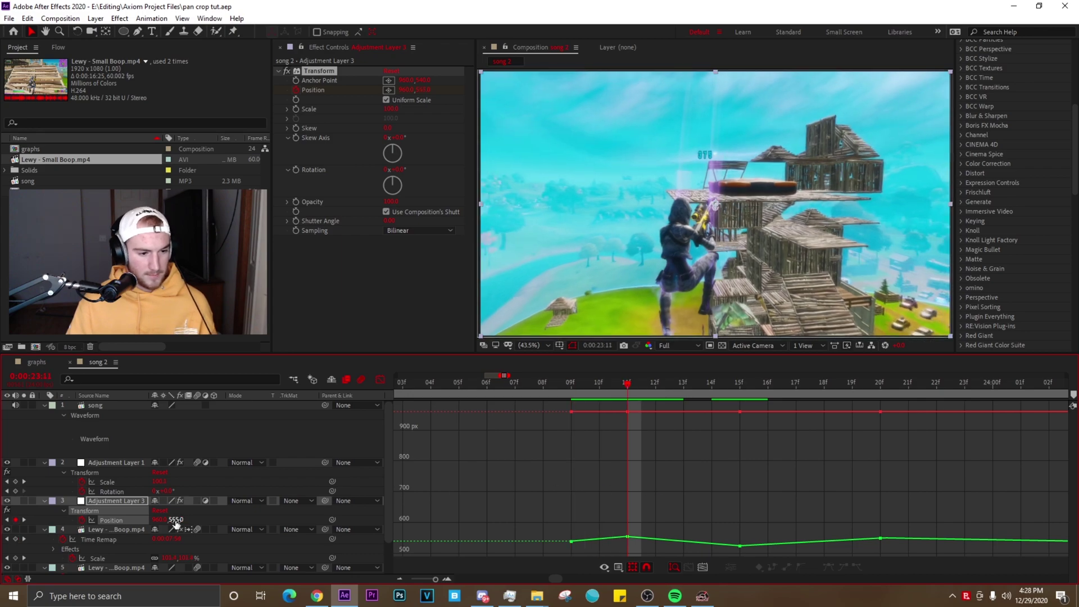
key("Page_Down")
key("Page_Down")
key("Page_Down")
key("Page_Down")
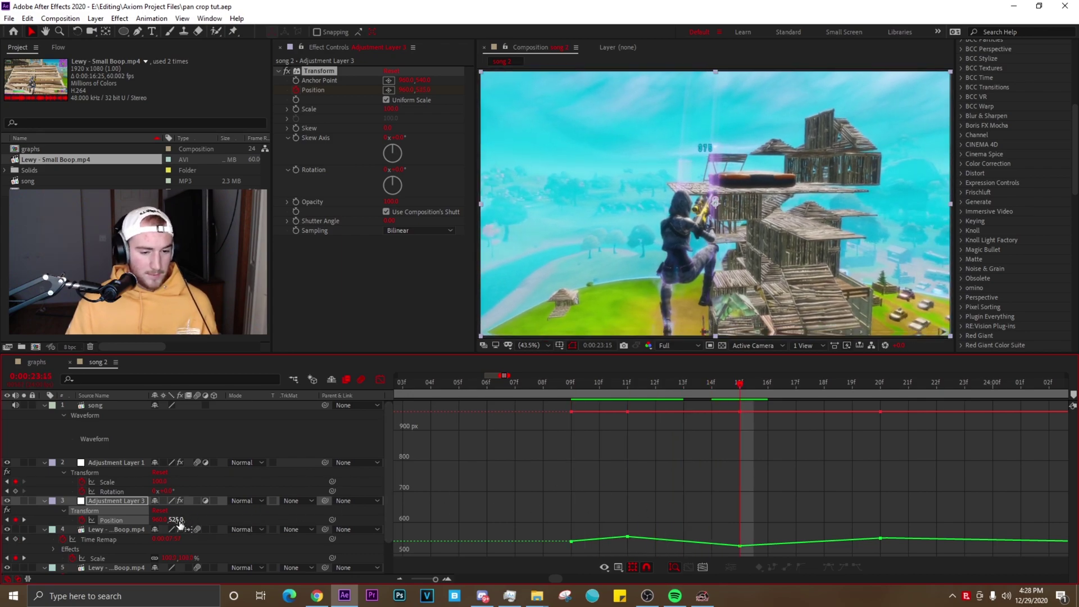
key("Page_Down")
key("Page_Down")
key("Page_Down")
key("Page_Down")
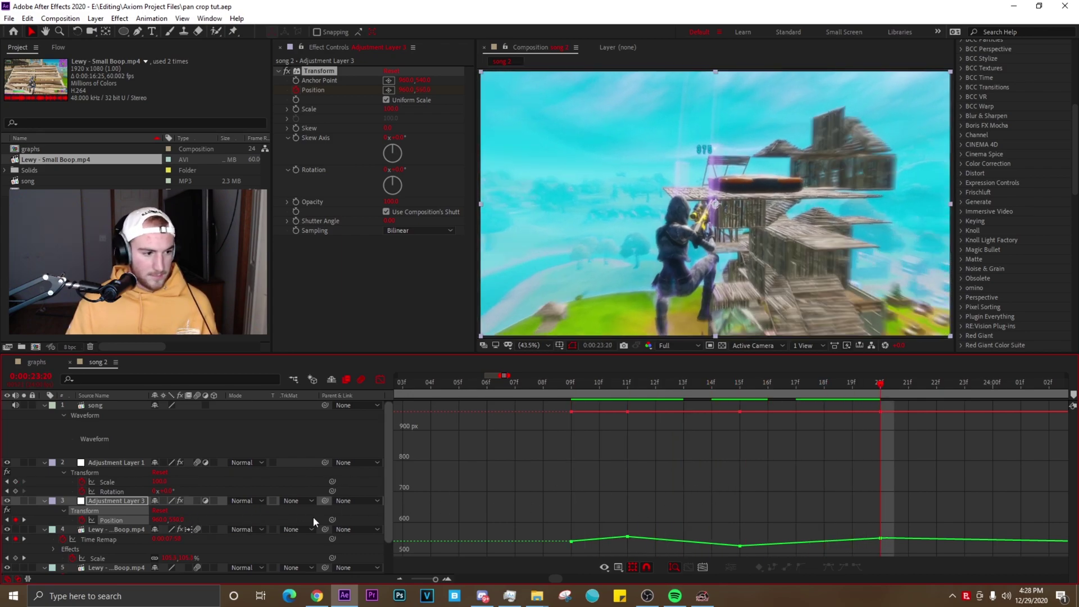
key("Page_Down")
key("Page_Down")
key("Page_Down")
key("Page_Down")
key("Page_Down")
key("Page_Down")
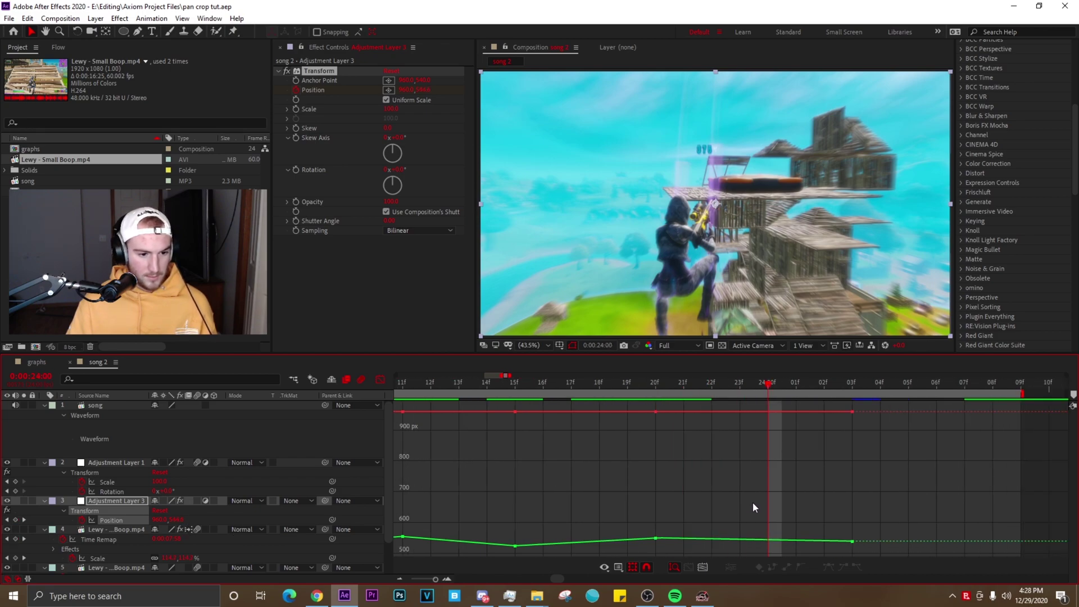
key("Page_Down")
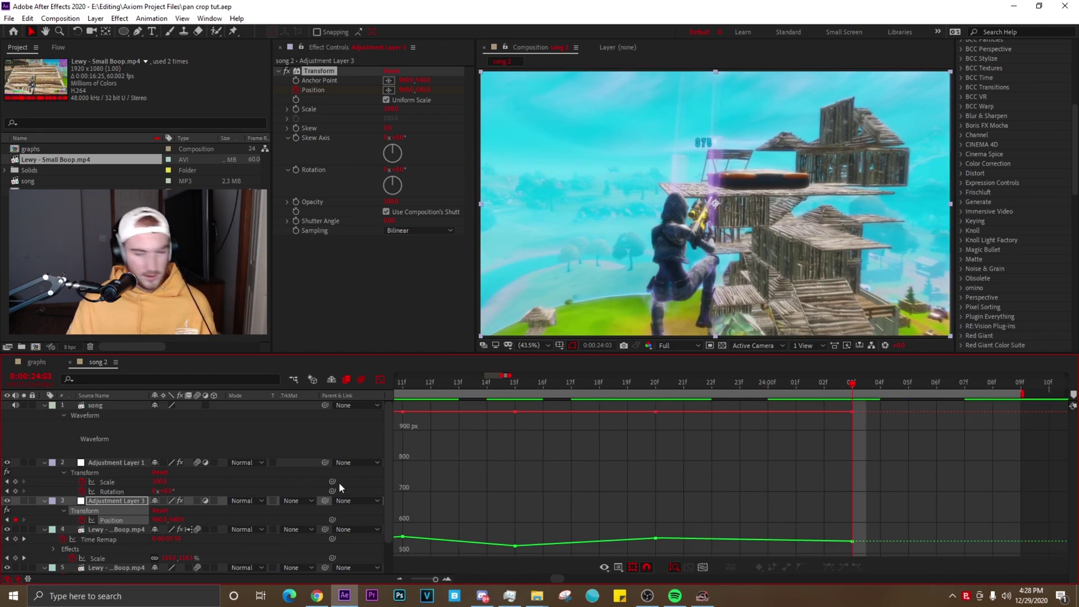
Apply Easy Ease to all Position keyframes of Adjustment Layer 3, return to the layer view and preview the animation.
key("minus")
key("minus")
key("ctrl+a")
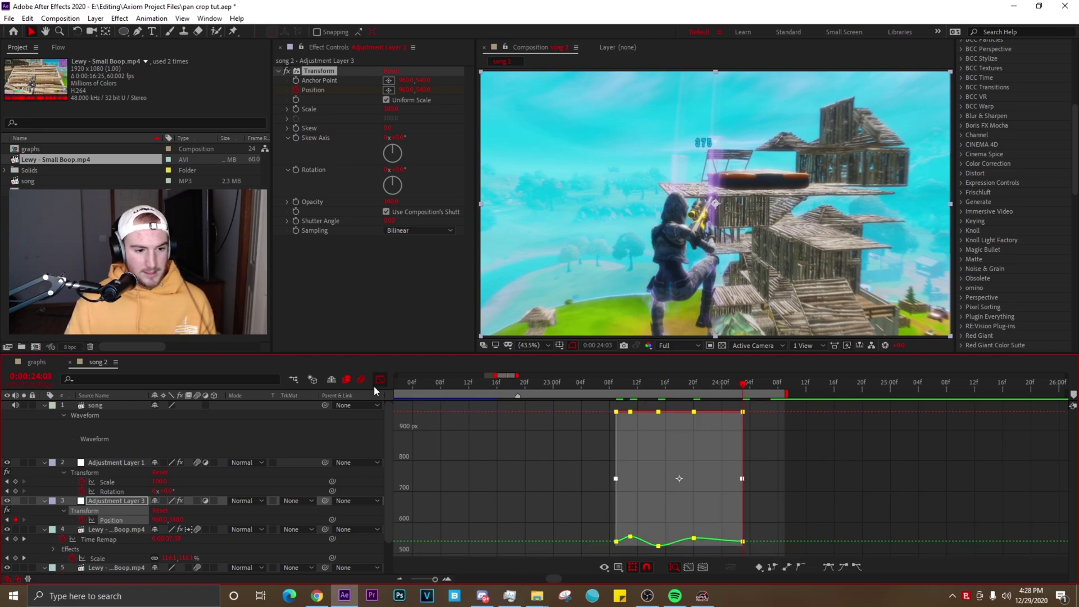
left_click(380, 380)
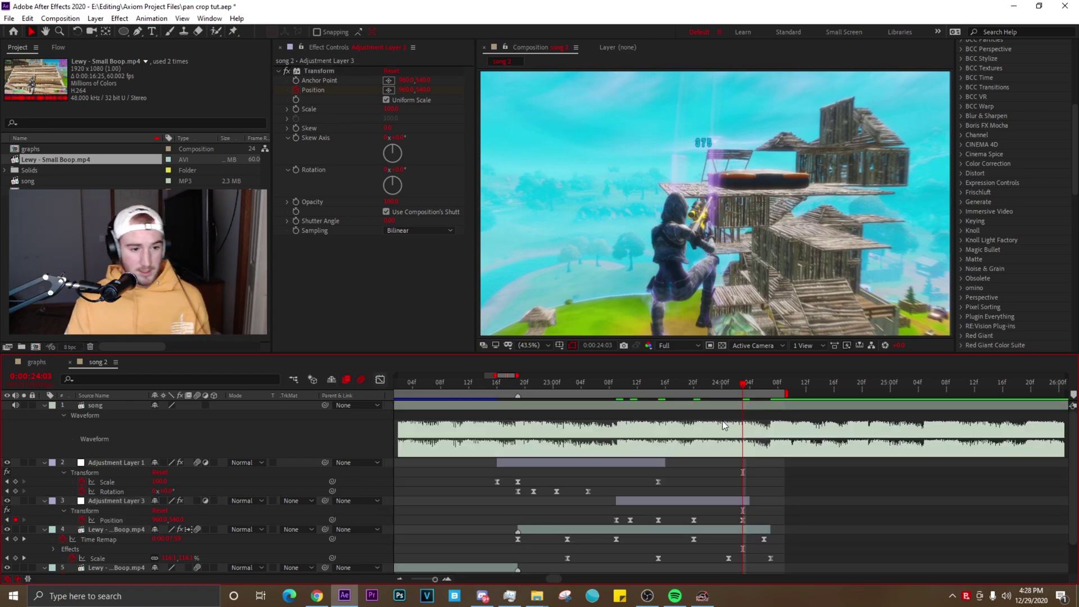
left_click(489, 383)
key("space")
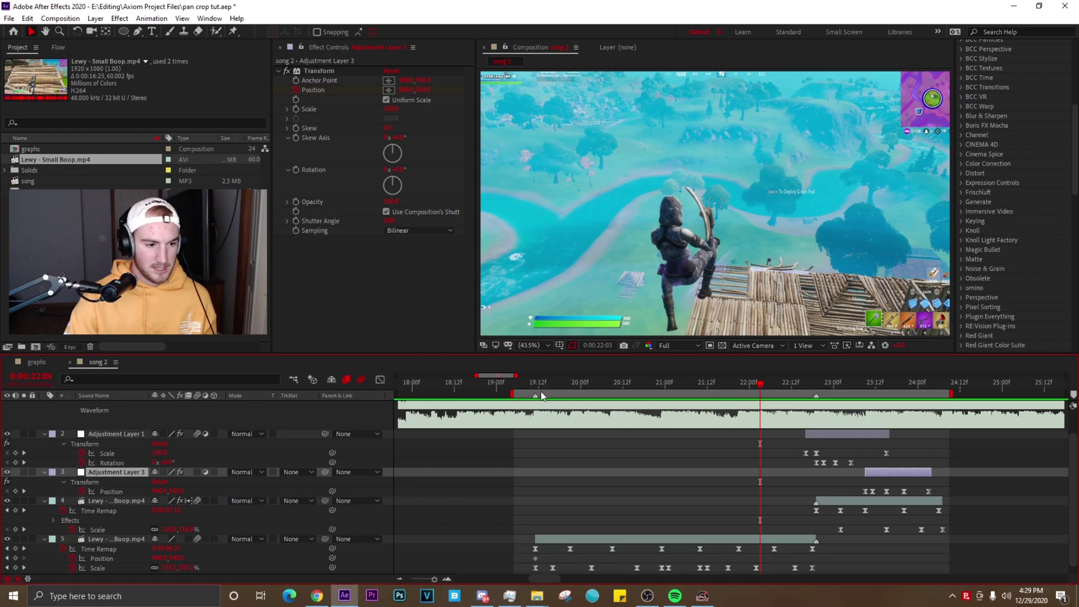
Paste copies of Adjustment Layer 3 directly above the lower clip, starting at 0:00:19:11 and 0:00:21:21.
left_click(536, 387)
left_click(583, 540)
key("ctrl+v")
key("[")
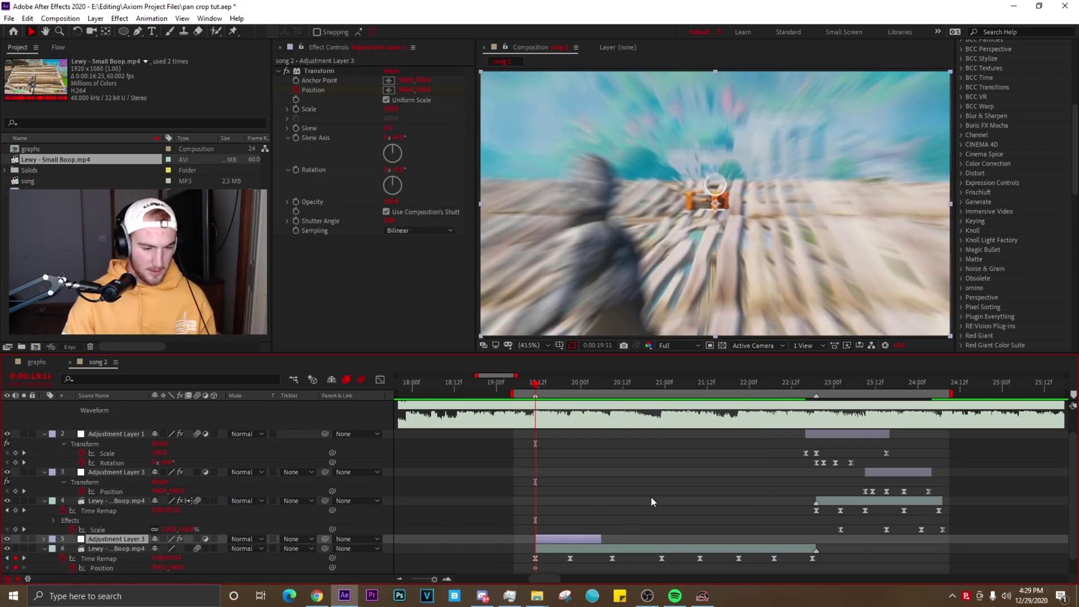
left_click(738, 386)
left_click(753, 549)
key("ctrl+alt+v")
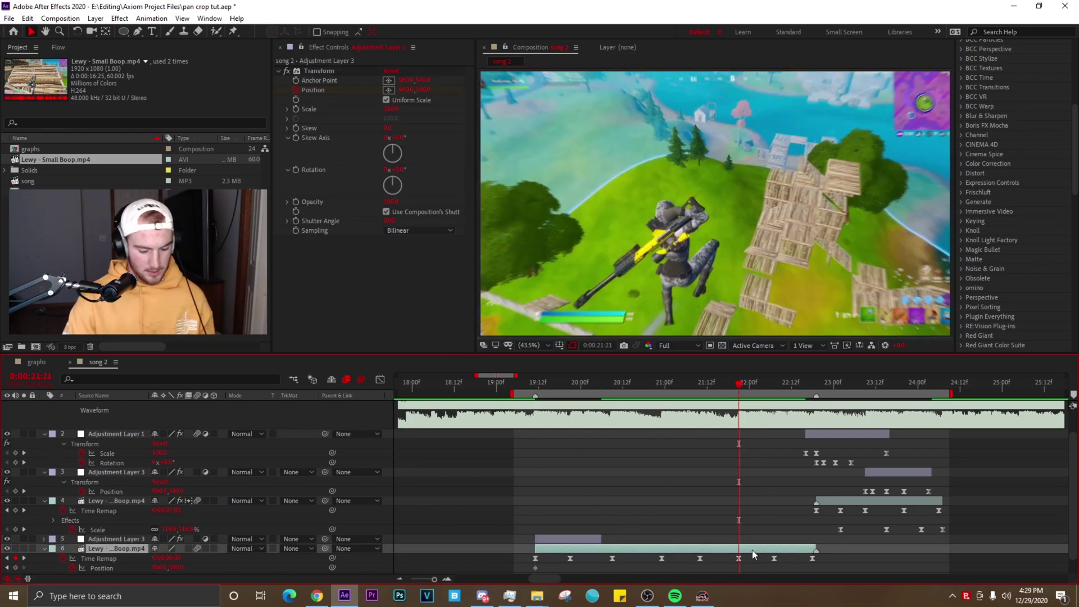
Paste a copy of Adjustment Layer 1 with its first Rotation keyframe at 0:00:20:23, remove its Scale keyframes and set Scale to 100.
left_click(819, 434)
left_click_drag(640, 385, 650, 385)
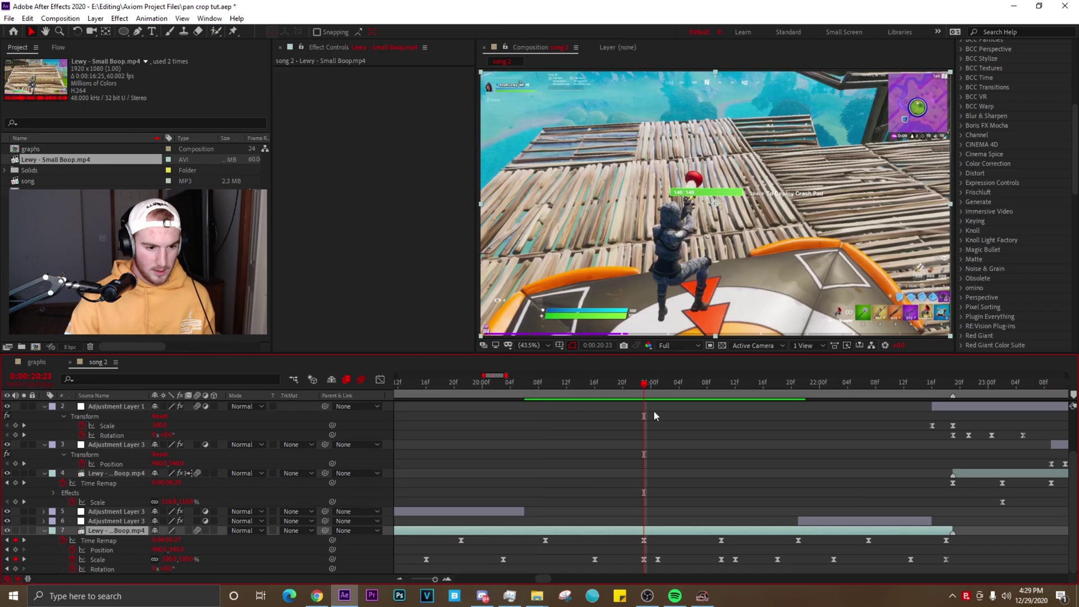
key("ctrl+alt+v")
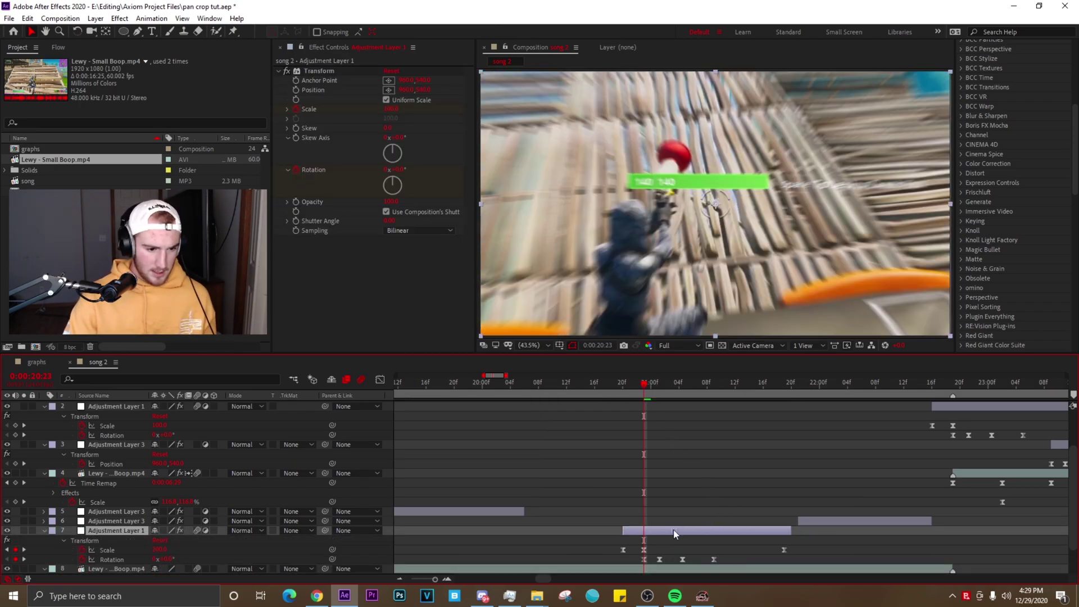
left_click(82, 549)
left_click(162, 549)
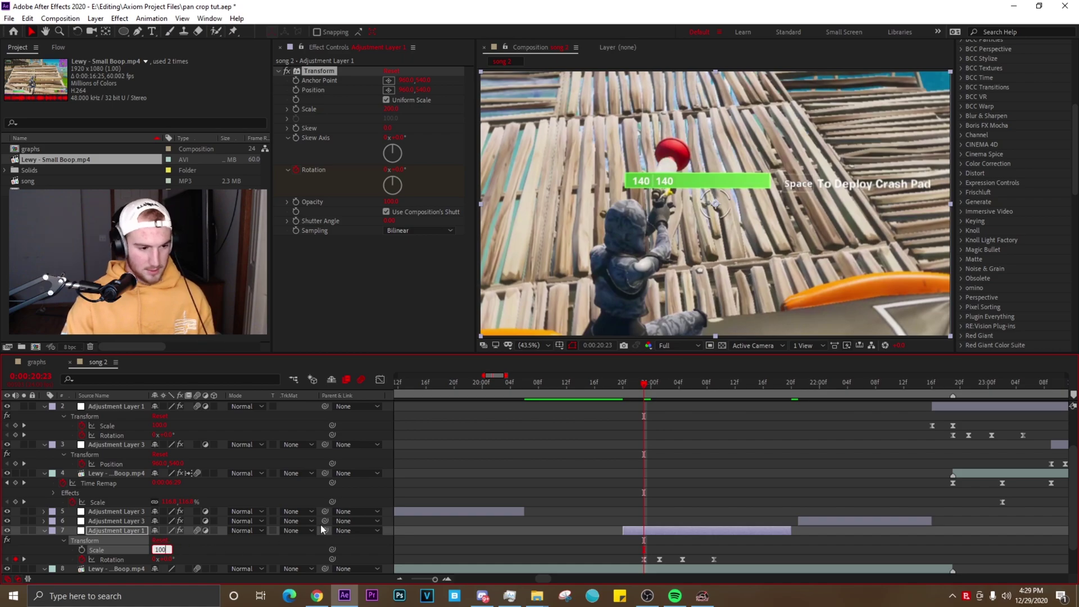
Trim the Adjustment Layer 1 copy to start at 0:00:20:23 and end just past its last Rotation keyframe.
key("alt+bracketleft")
left_click_drag(789, 531, 735, 530)
left_click(715, 560)
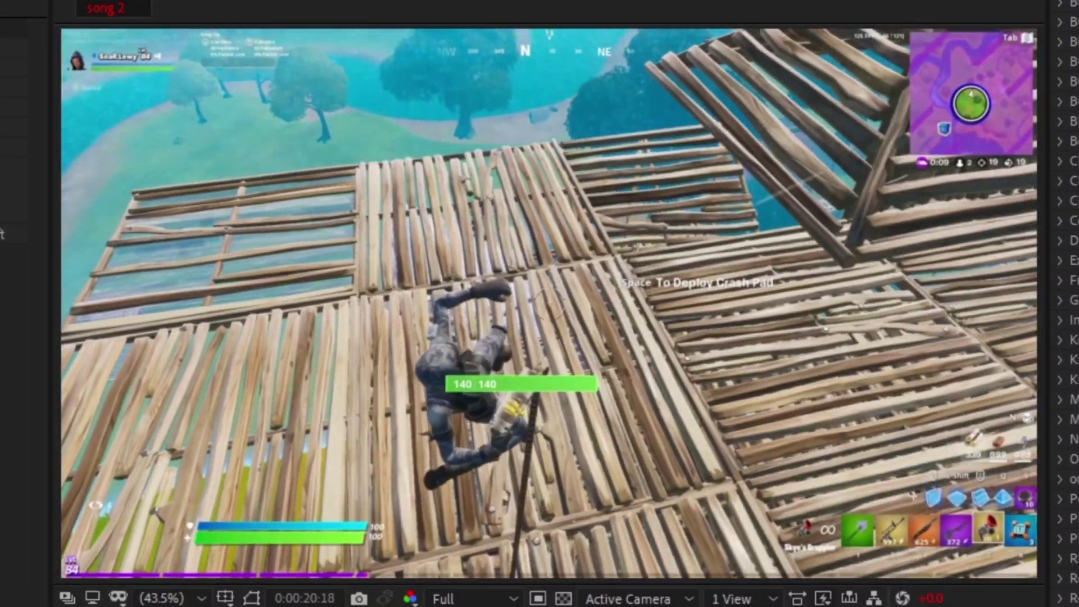